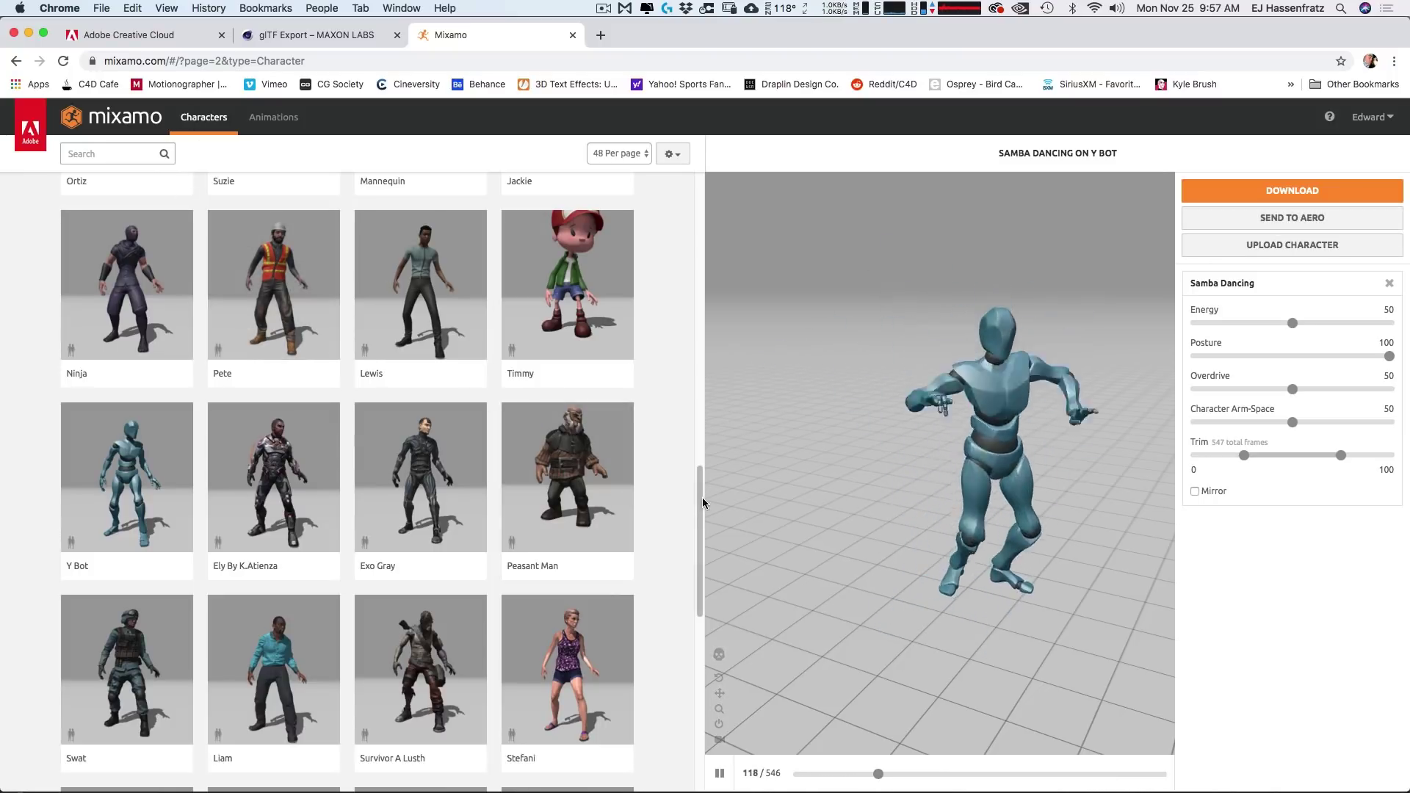
Step: Browse the Mixamo characters and animations, and apply the Capoeira animation to Y Bot
{"action": "scroll", "coordinate": [587, 528], "scroll_direction": "down", "scroll_amount": 3}
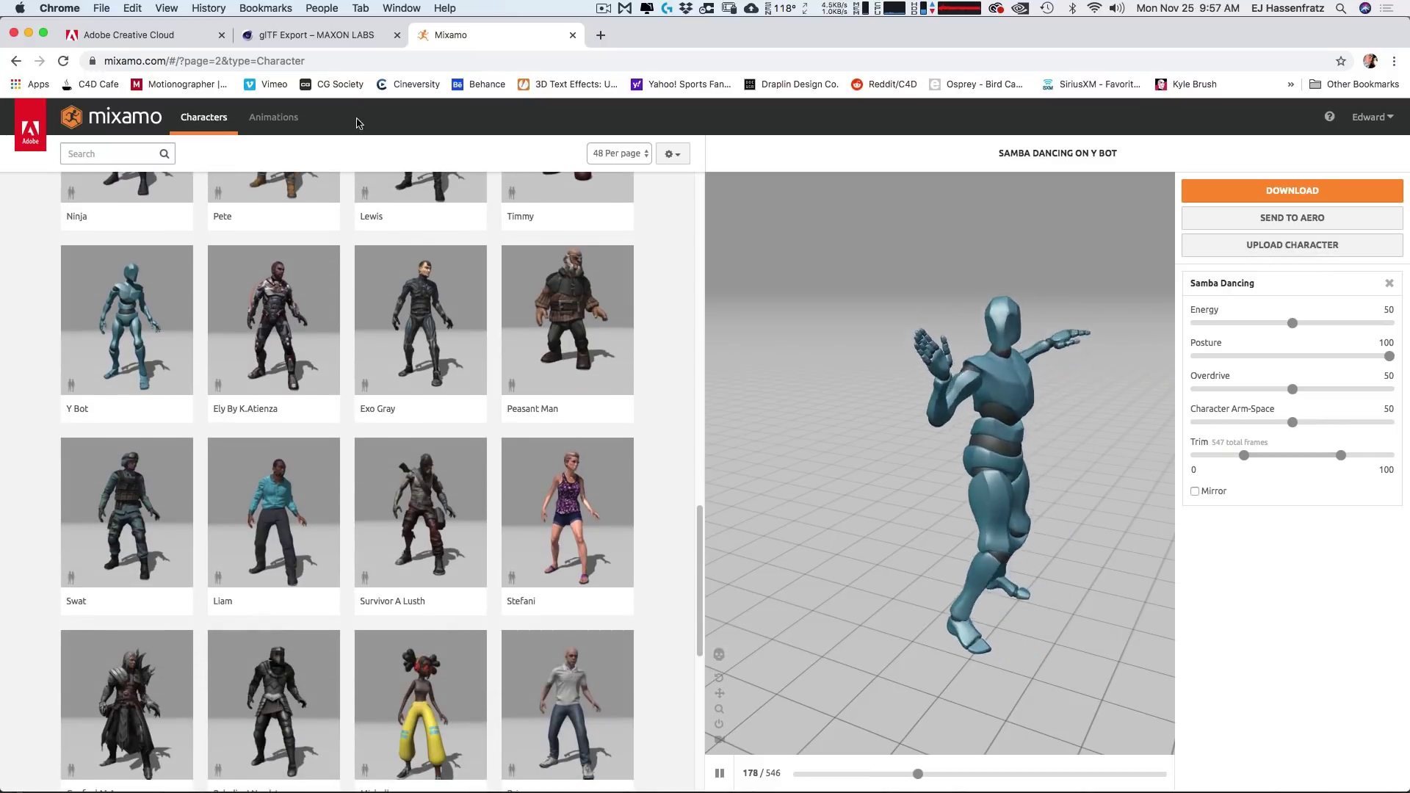
{"action": "left_click", "coordinate": [297, 121]}
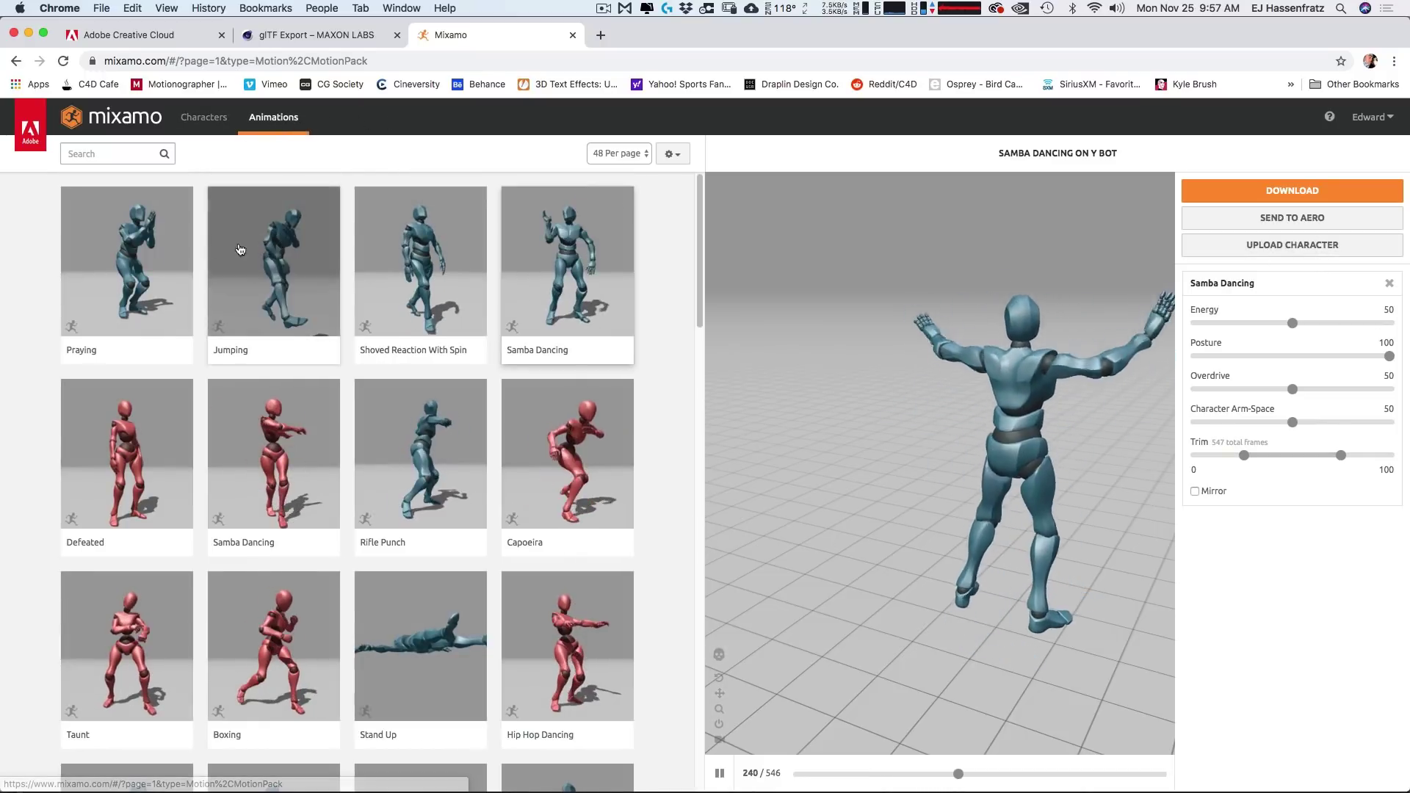
{"action": "left_click", "coordinate": [126, 264]}
{"action": "left_click", "coordinate": [602, 450]}
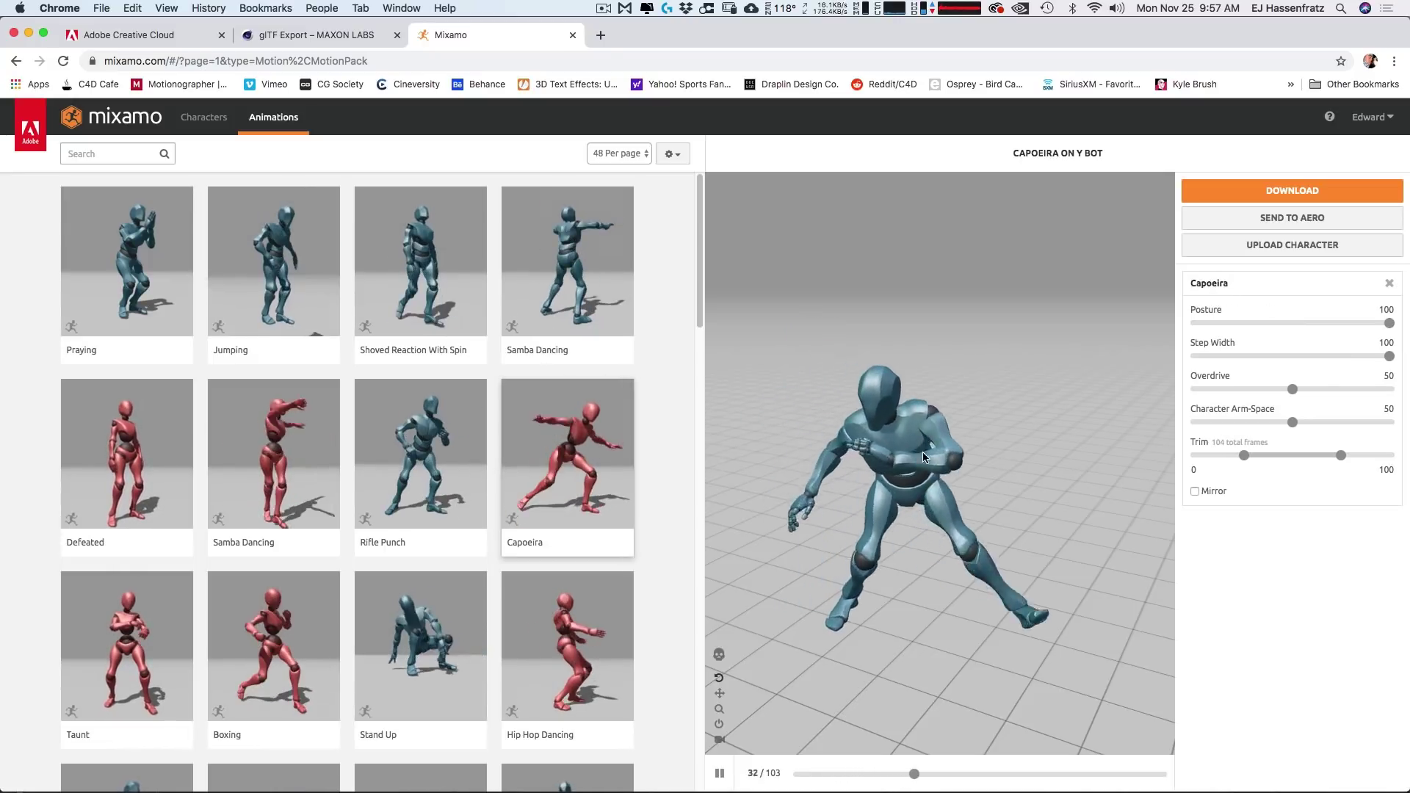
Step: View the Send to Aero option for the animated character and cancel it without sending
{"action": "left_click", "coordinate": [1320, 222]}
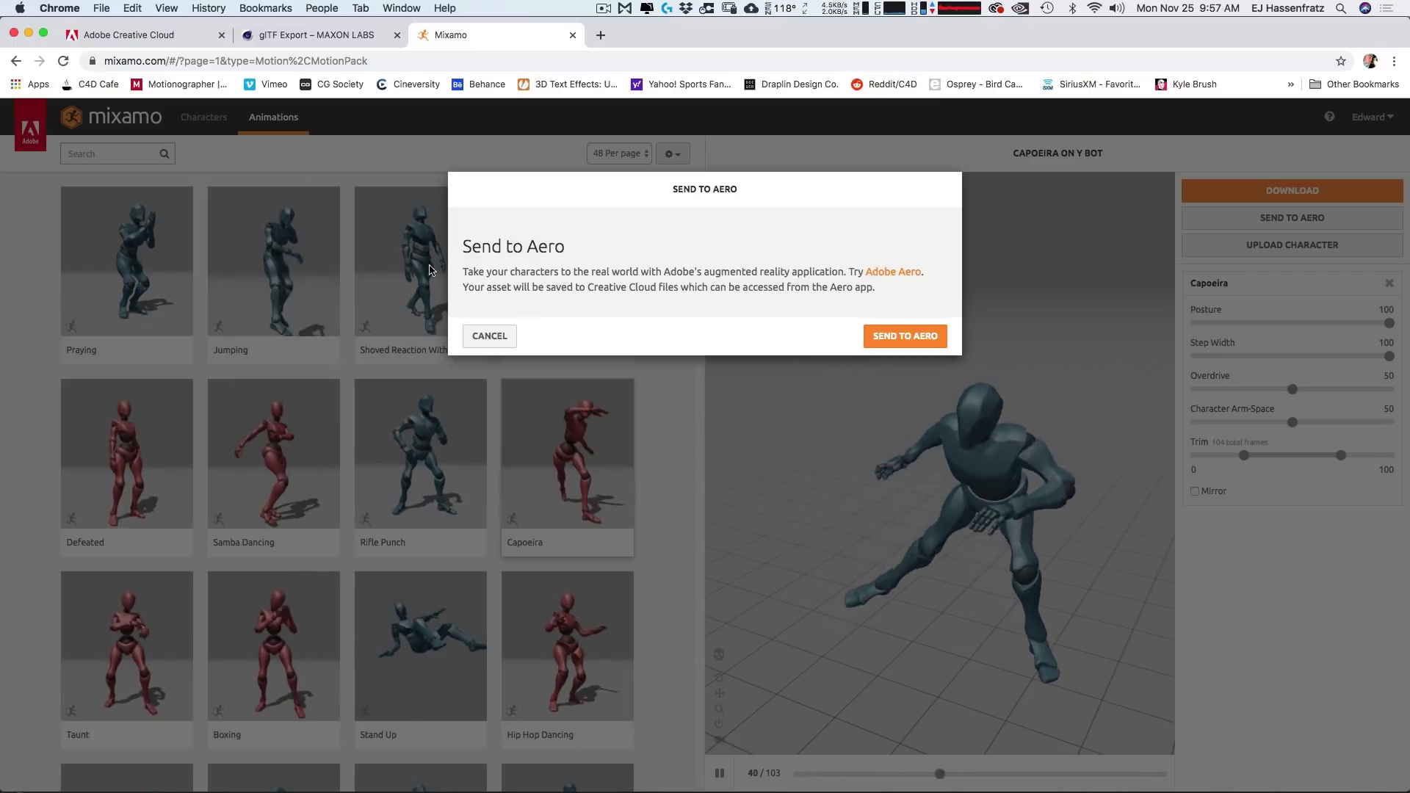
{"action": "left_click", "coordinate": [489, 336]}
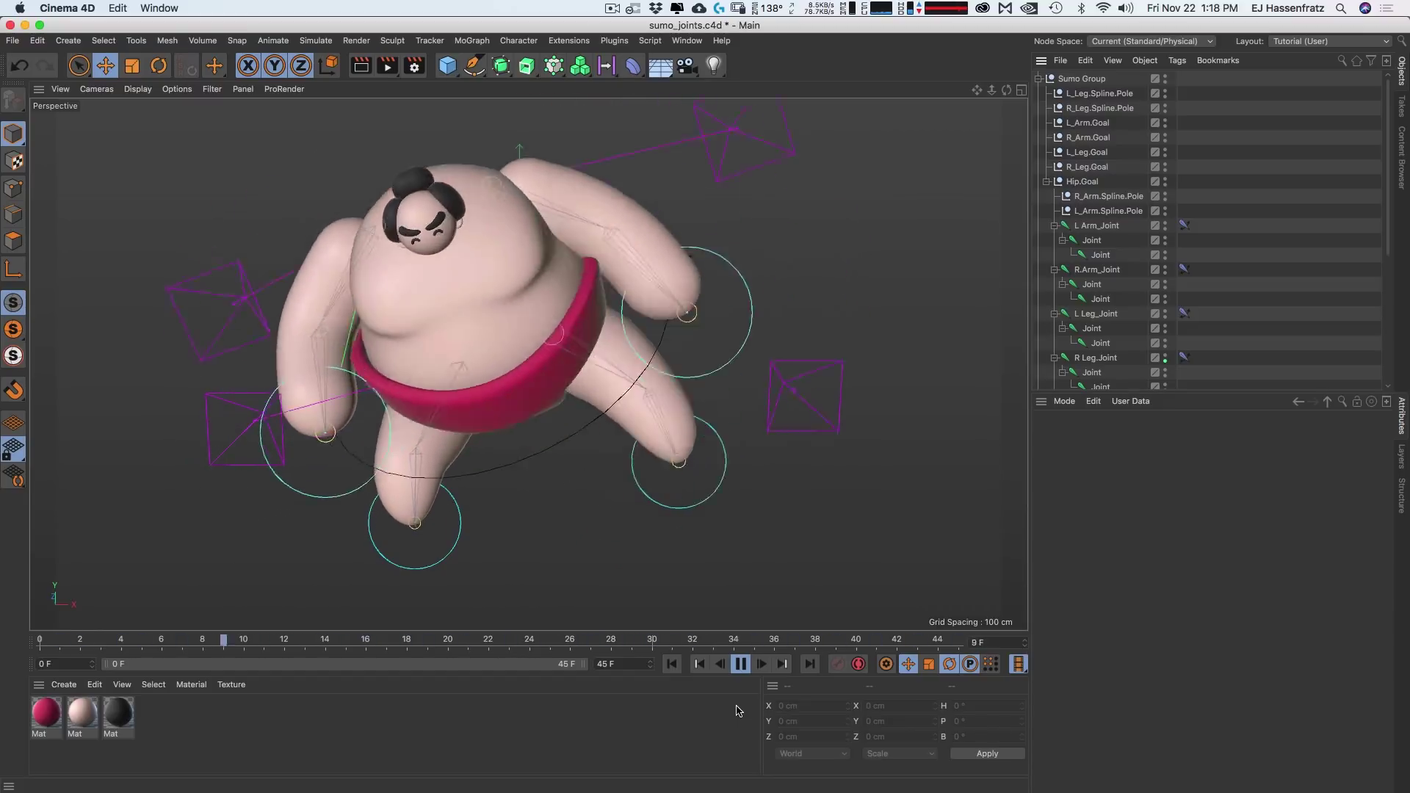
Step: In Cinema 4D, return the stopped sumo animation to frame 0 and display the model with Gouraud Shading (Lines)
{"action": "key", "text": "F8"}
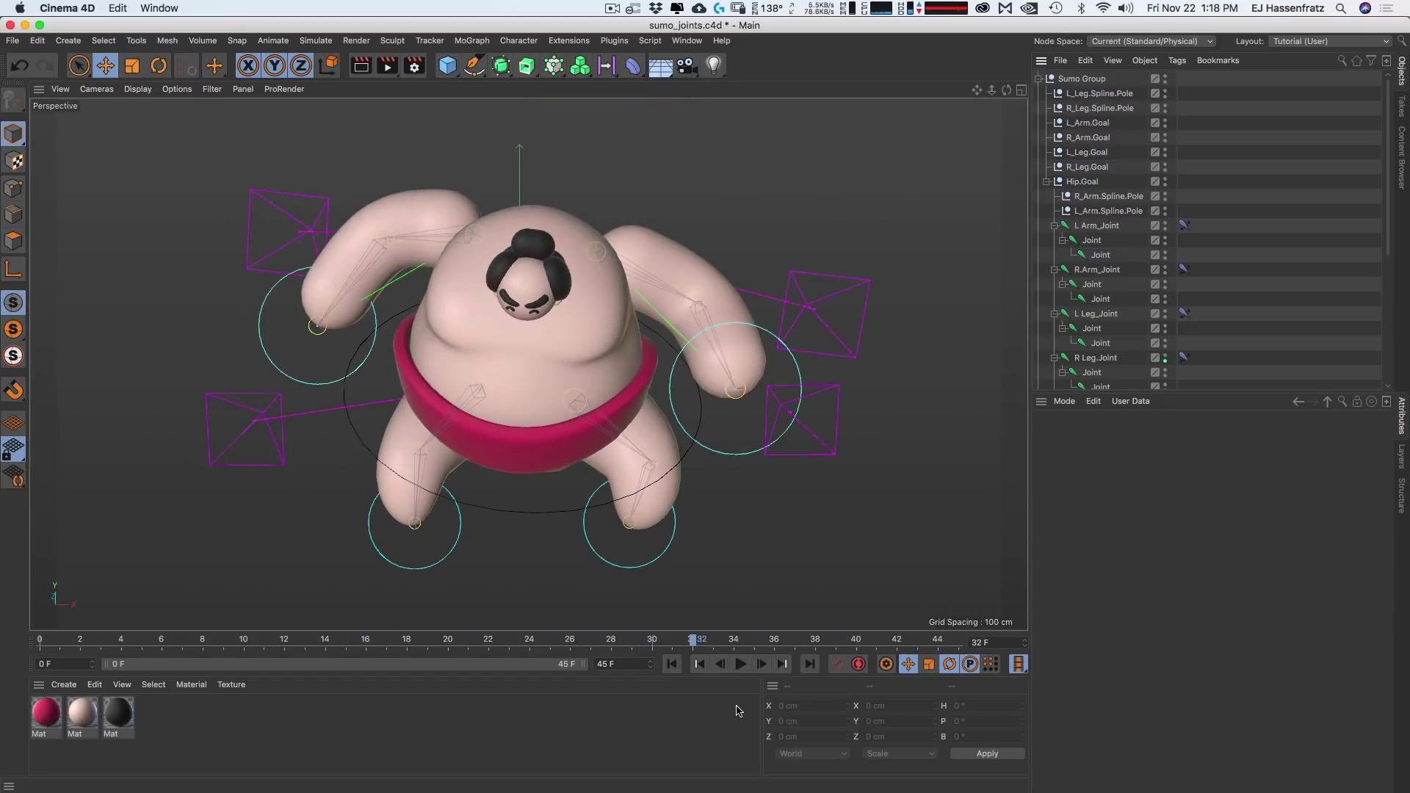
{"action": "left_click", "coordinate": [672, 663]}
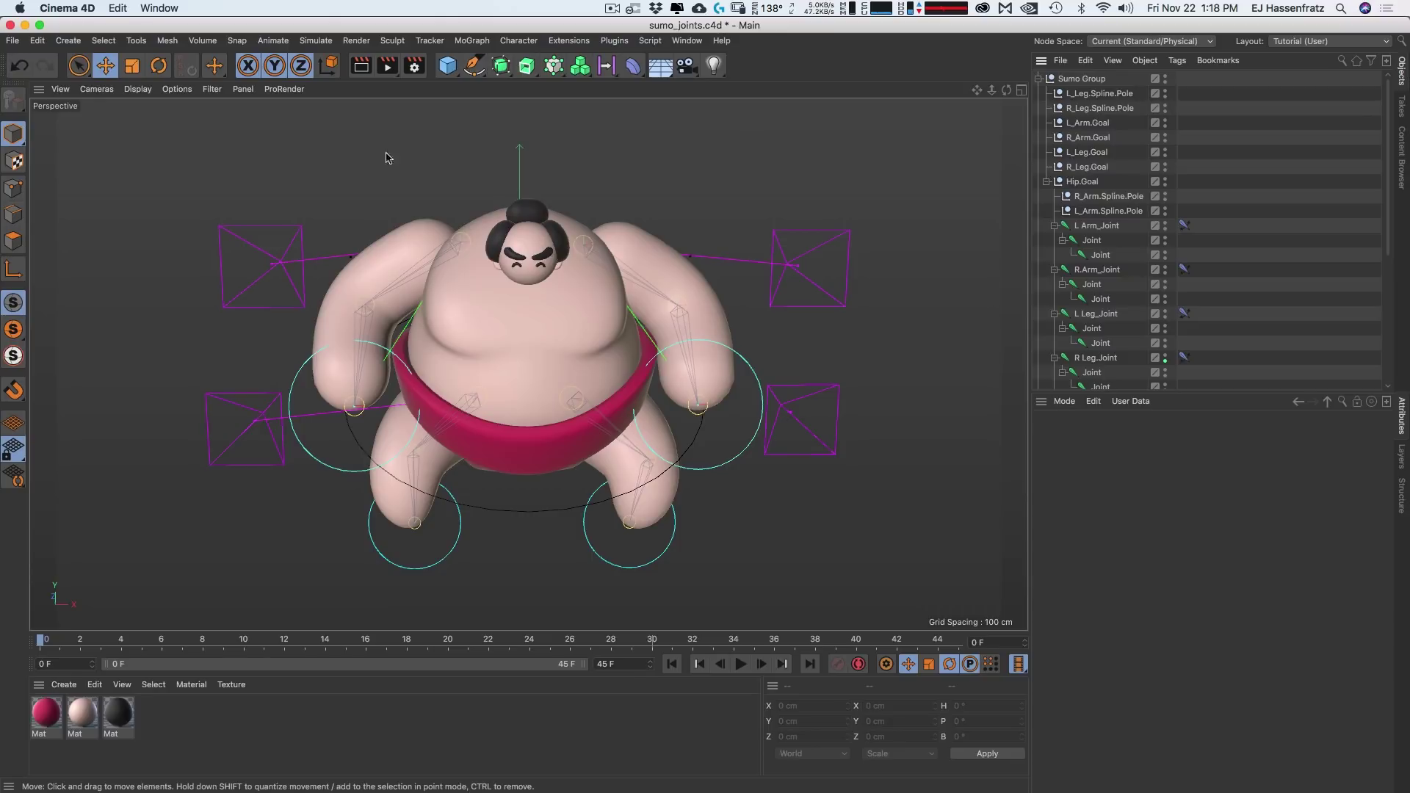
{"action": "left_click", "coordinate": [137, 89]}
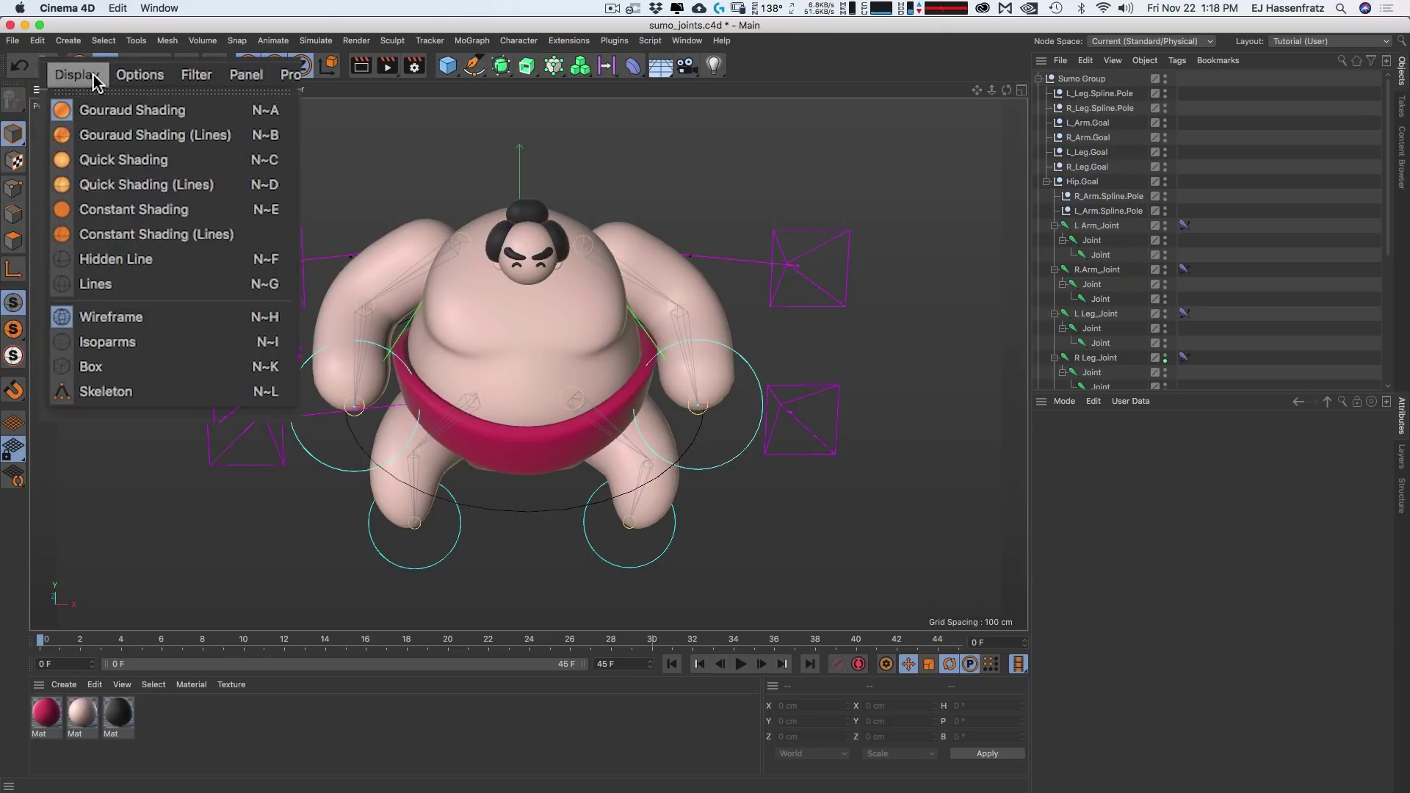
{"action": "left_click", "coordinate": [176, 119]}
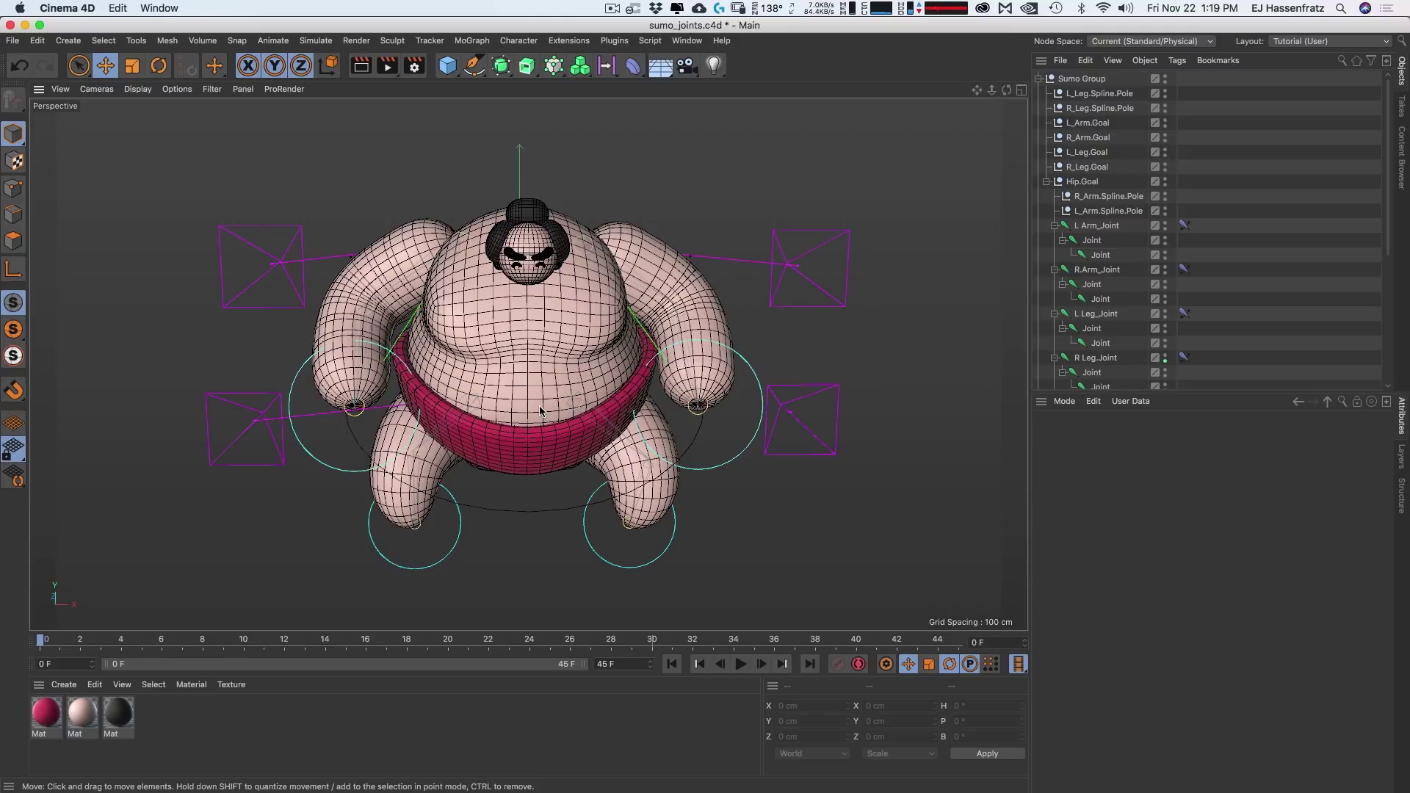
Step: Select every object in the sumo scene and show the Project Info with its point and polygon counts
{"action": "left_click", "coordinate": [1064, 401]}
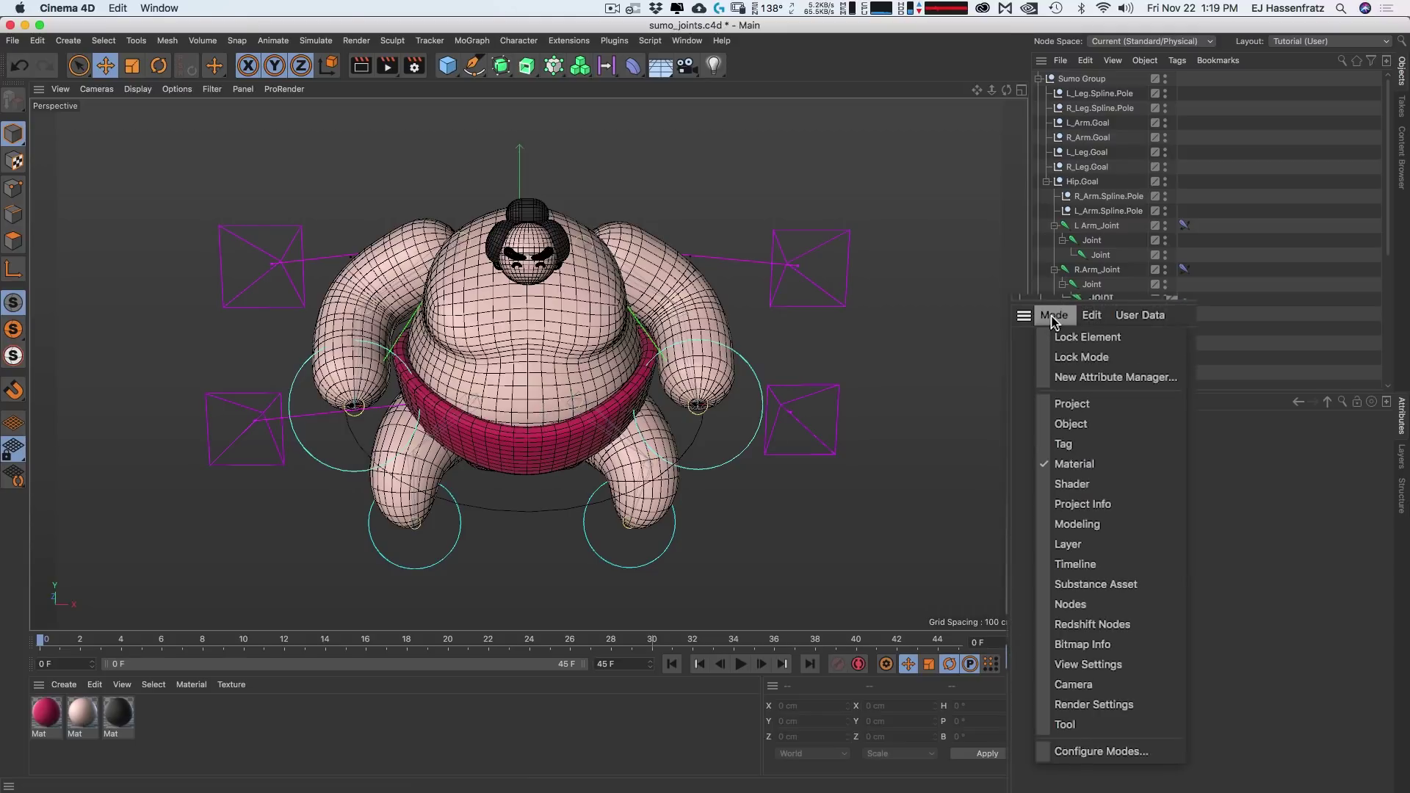
{"action": "left_click", "coordinate": [1101, 504]}
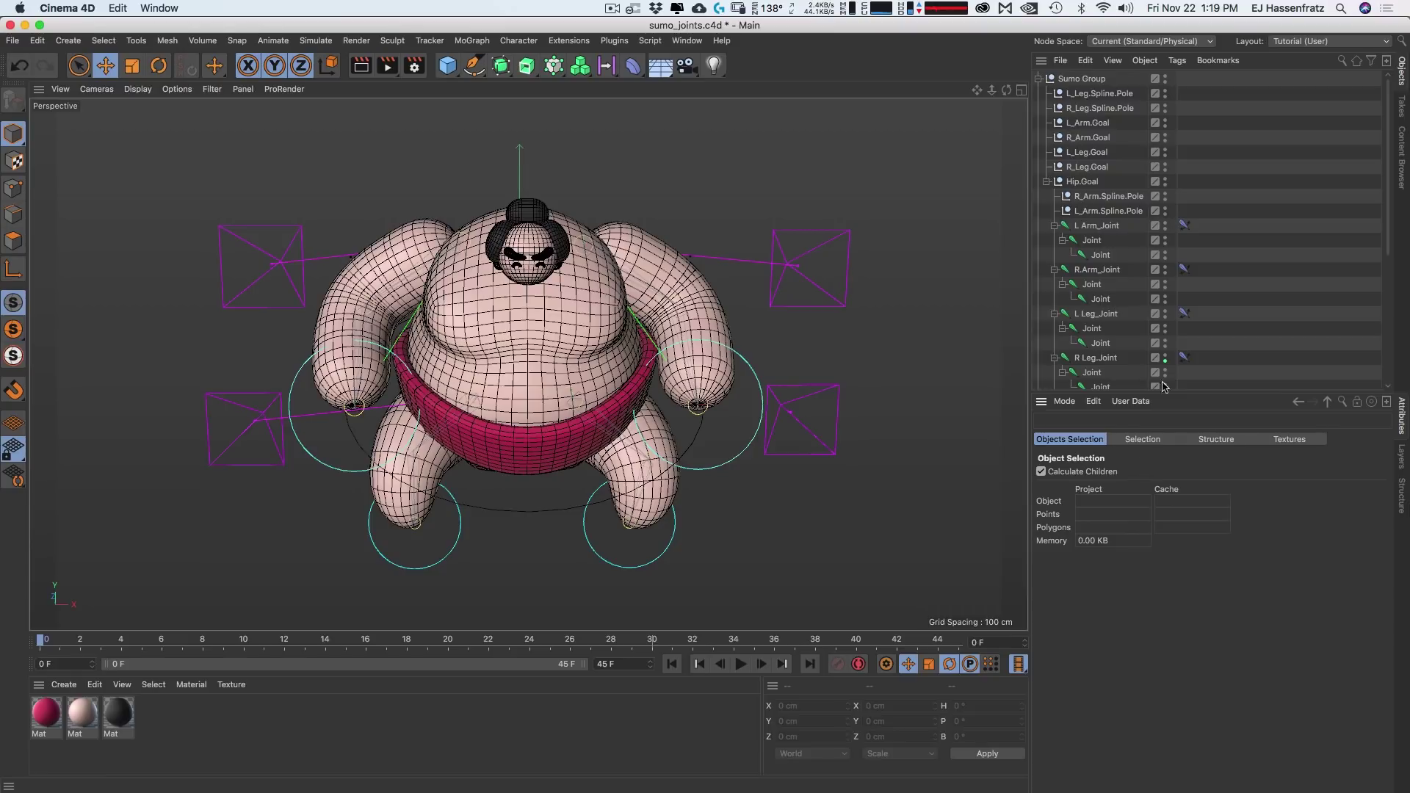
{"action": "left_click", "coordinate": [1094, 272]}
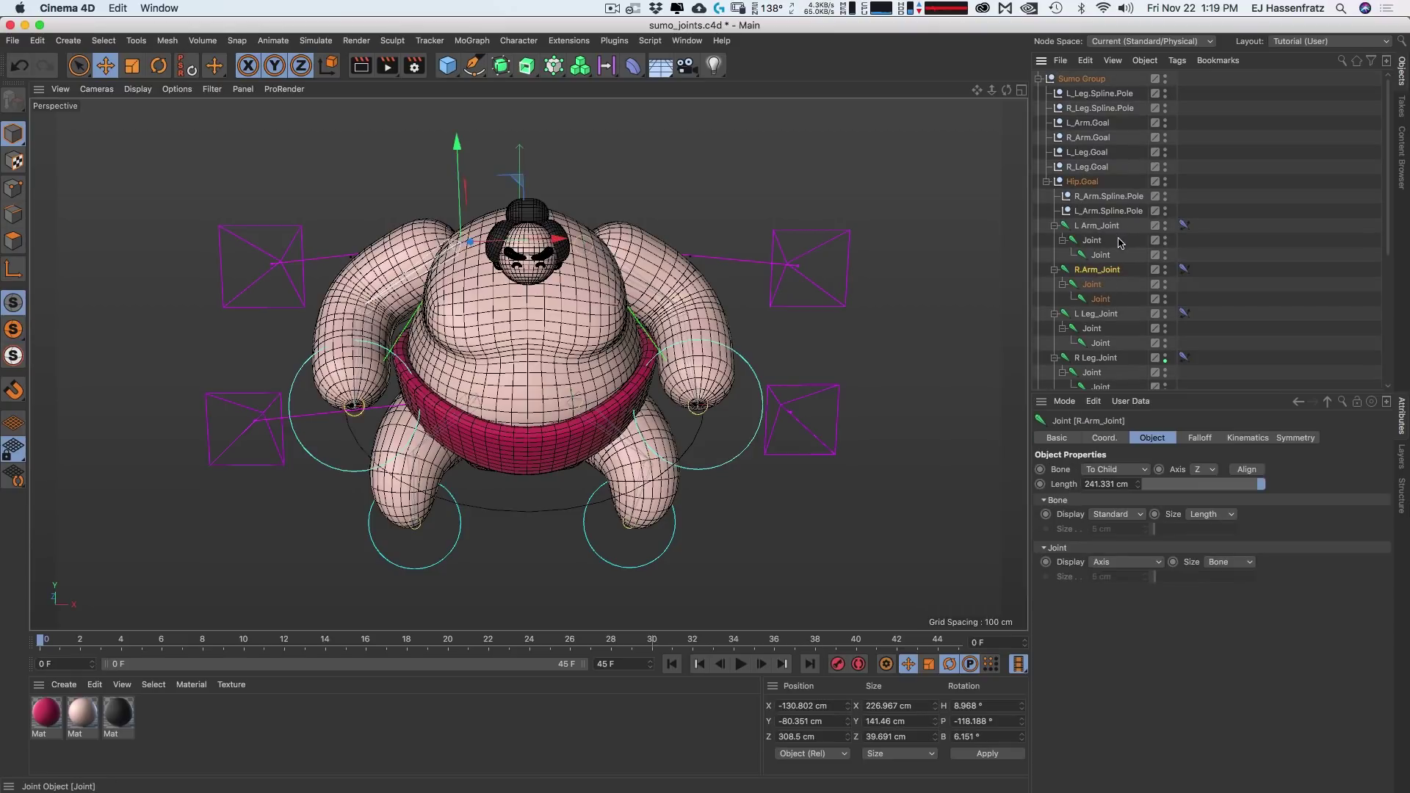
{"action": "key", "text": "super+a"}
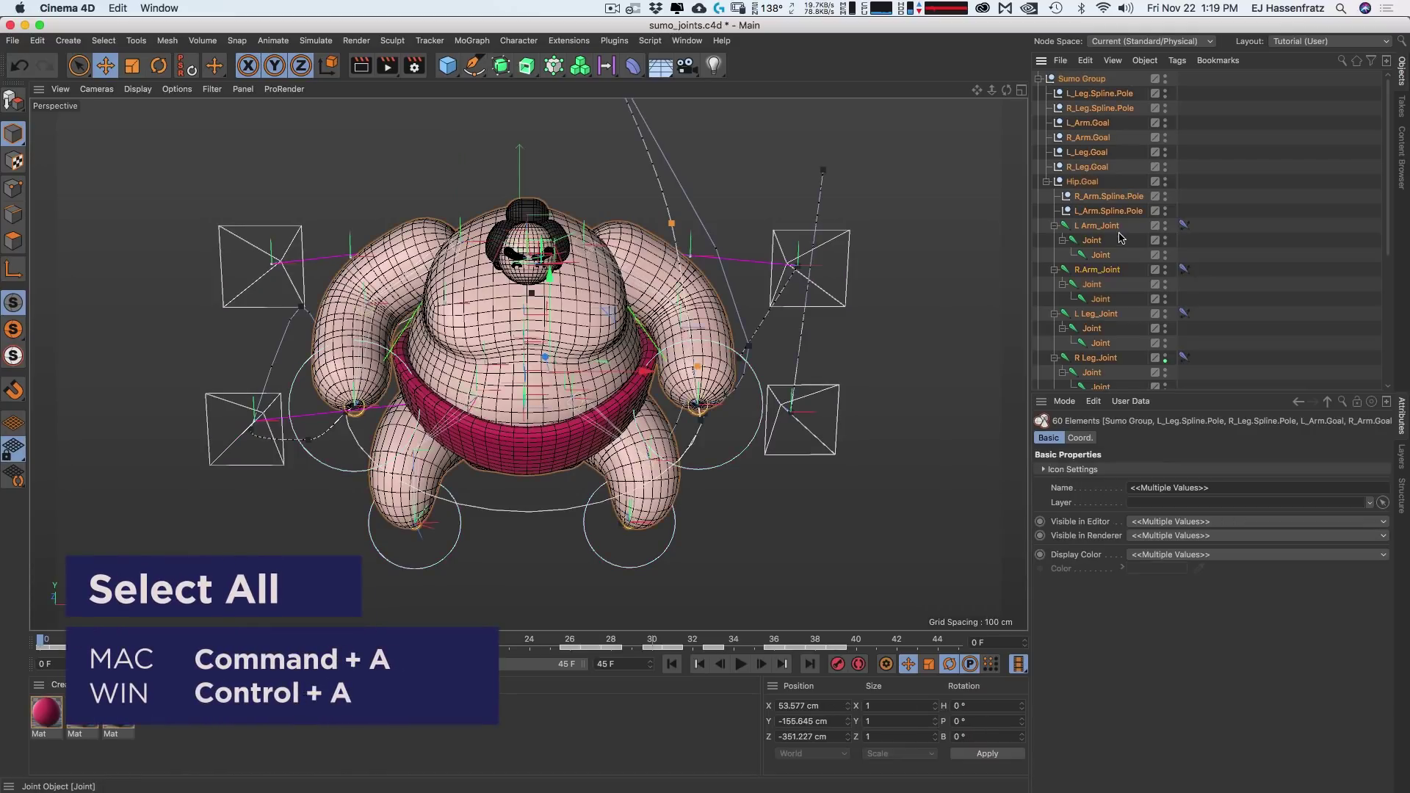
{"action": "left_click", "coordinate": [1064, 401]}
{"action": "left_click", "coordinate": [1094, 546]}
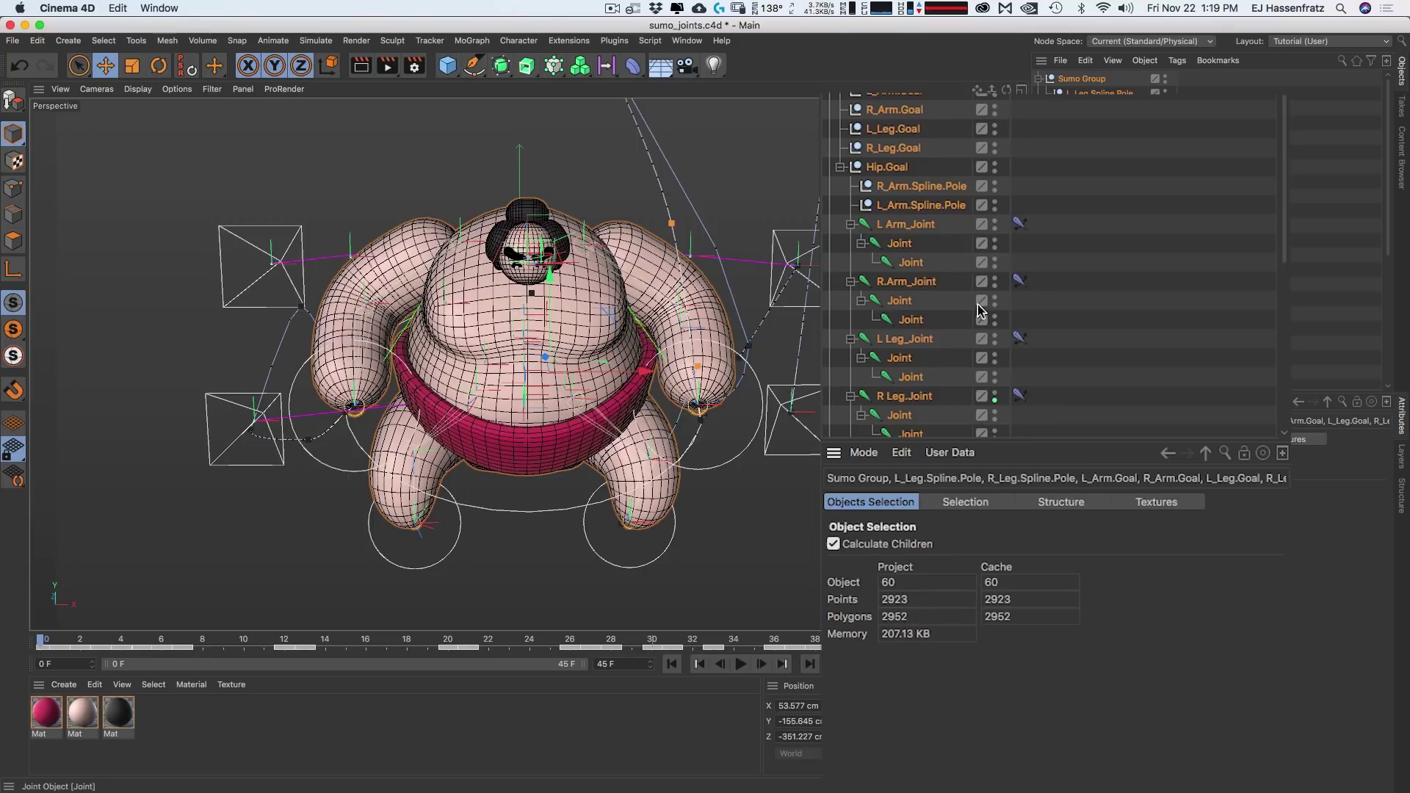
Step: Select the first Tube inside the Body group and raise its Rotation Segments to 607
{"action": "scroll", "coordinate": [979, 310], "scroll_direction": "down", "scroll_amount": 5}
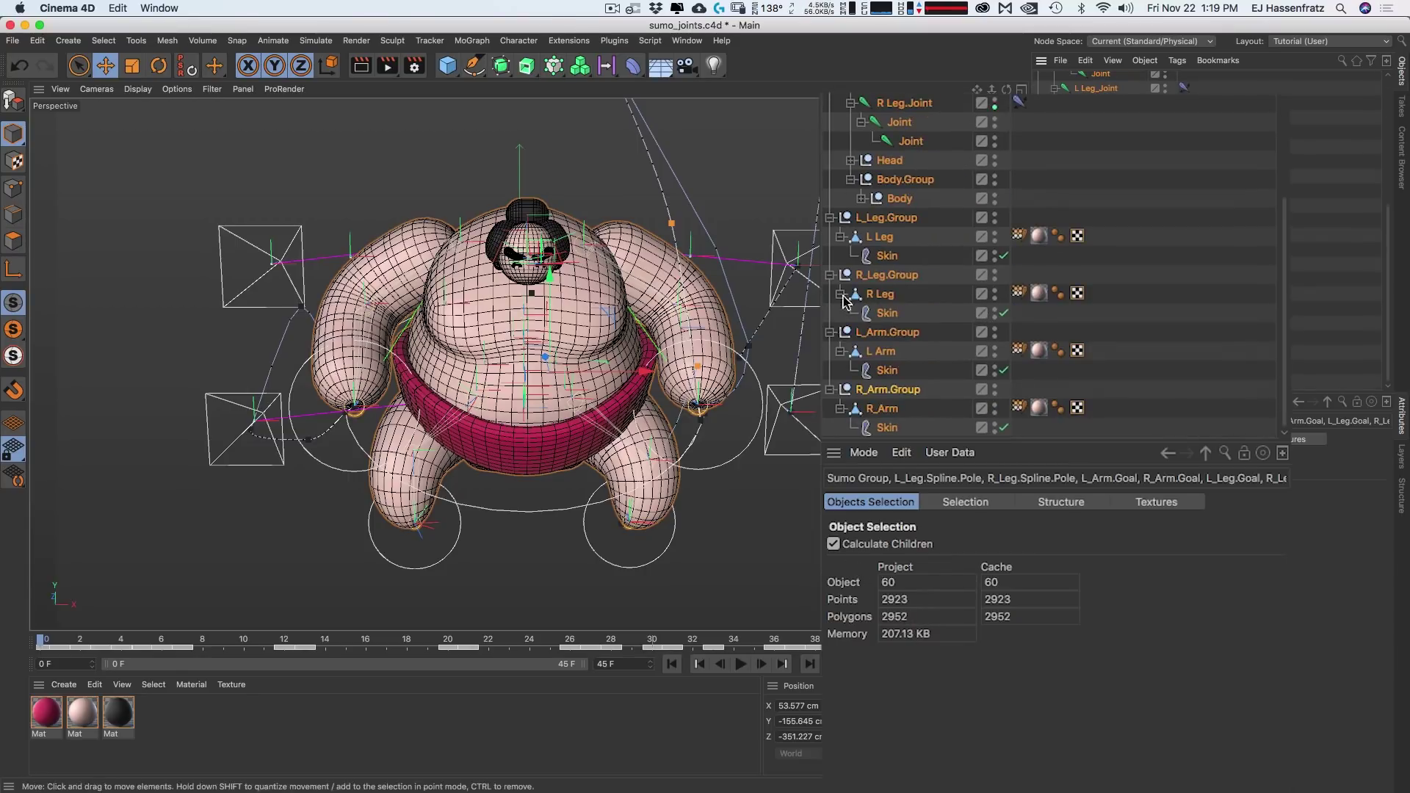
{"action": "left_click", "coordinate": [861, 198]}
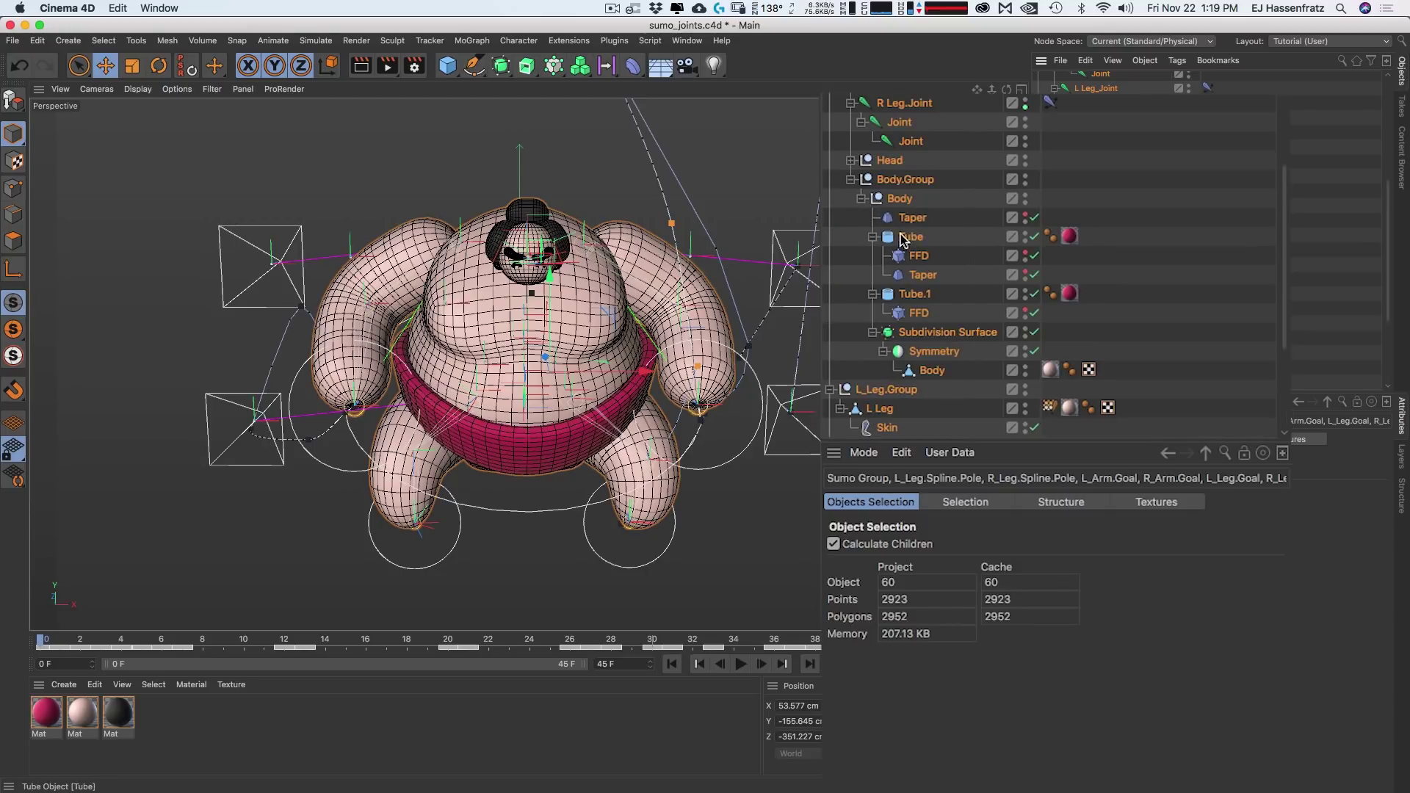
{"action": "left_click", "coordinate": [911, 236]}
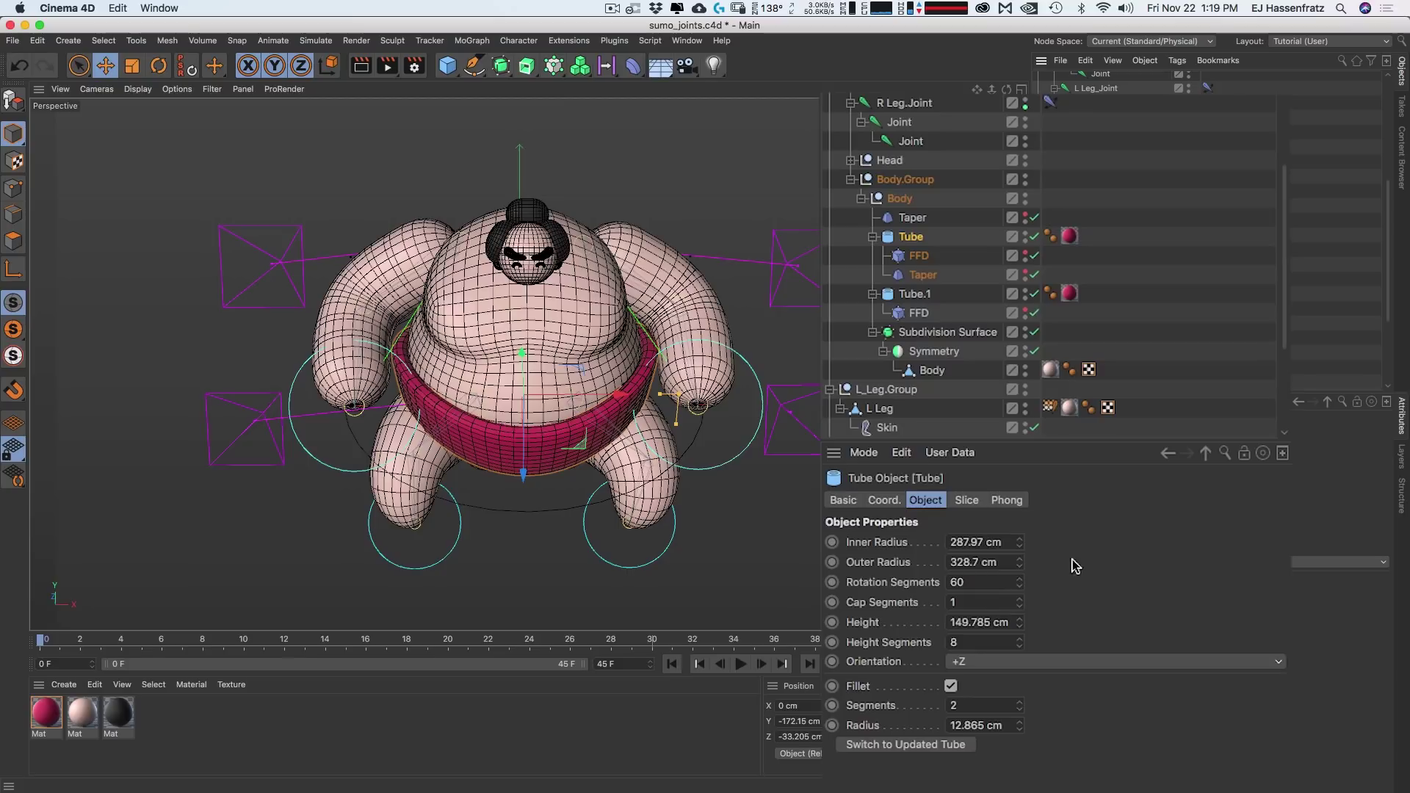
{"action": "left_click_drag", "start_coordinate": [1019, 584], "coordinate": [988, 621]}
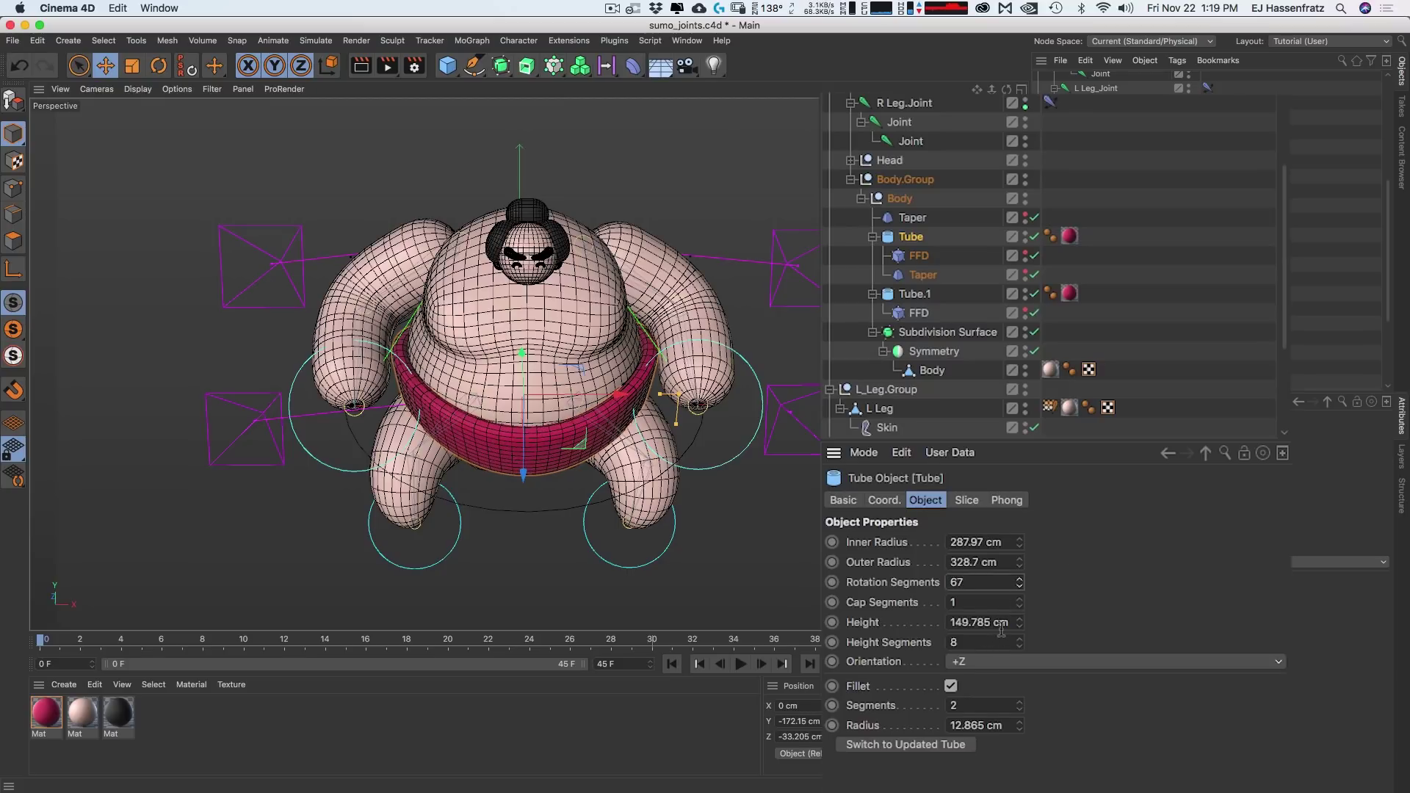
{"action": "left_click_drag", "start_coordinate": [1019, 585], "coordinate": [1019, 512]}
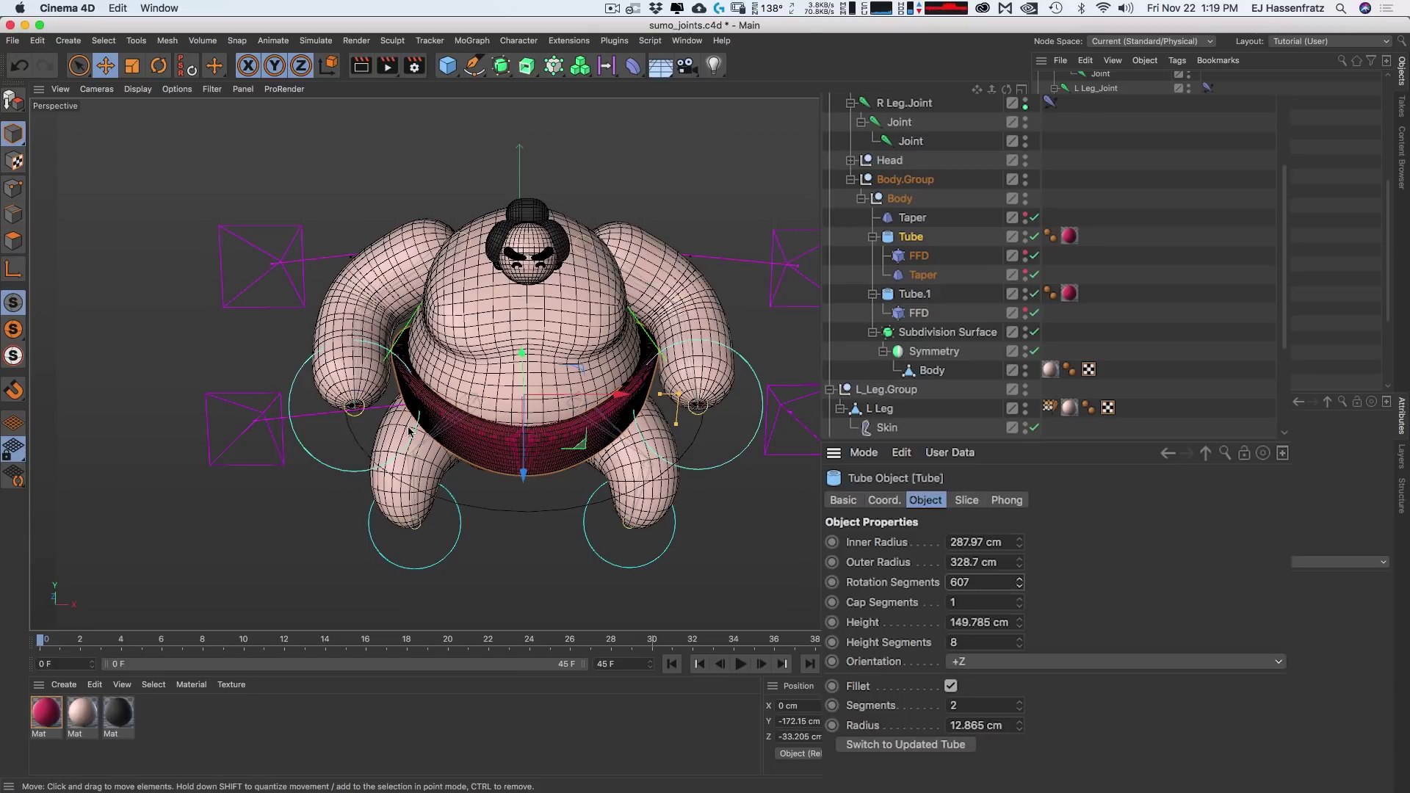
Step: Set the Tube's Rotation Segments to 65 and convert it to an editable polygon object
{"action": "left_click_drag", "start_coordinate": [1019, 583], "coordinate": [950, 582]}
{"action": "type", "text": "65"}
{"action": "key", "text": "Return"}
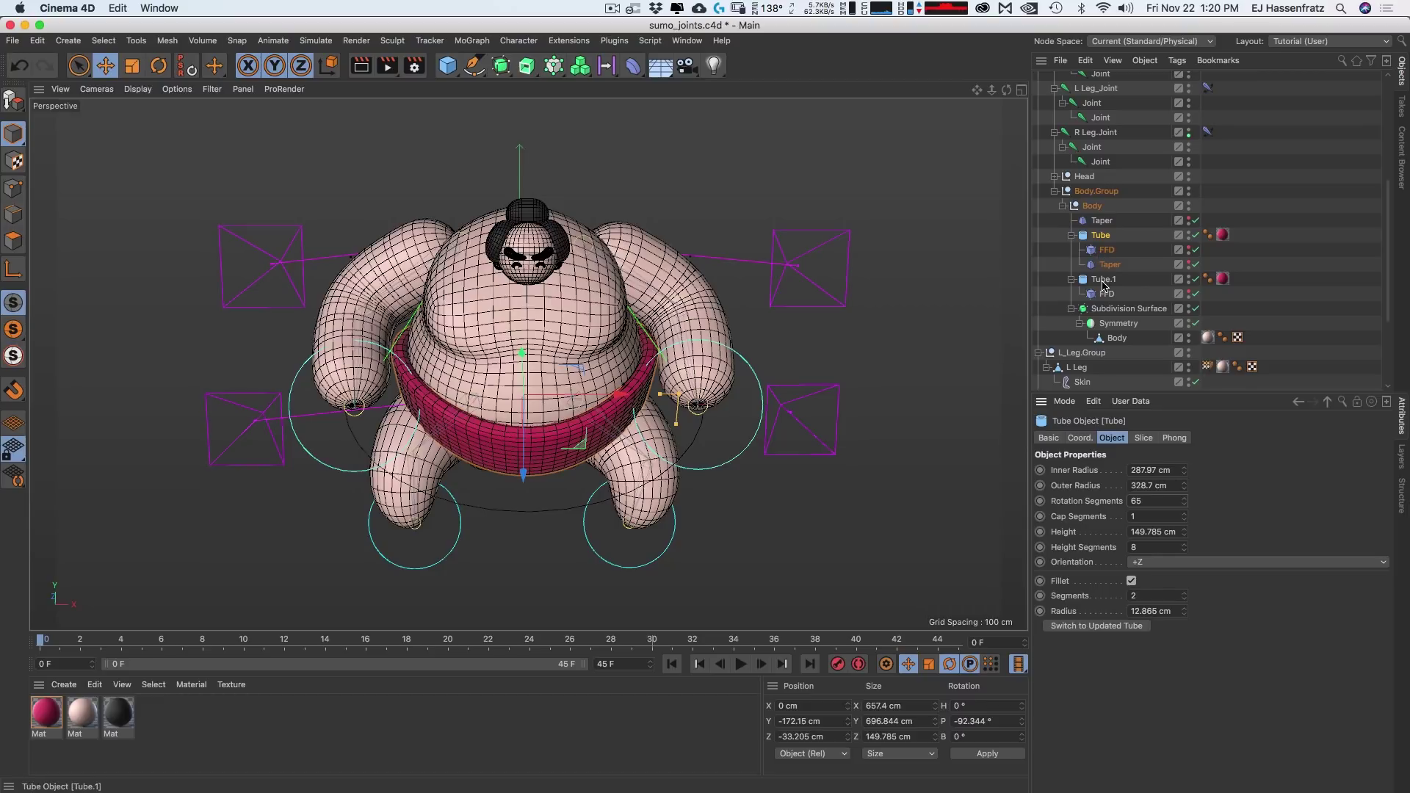
{"action": "key", "text": "c"}
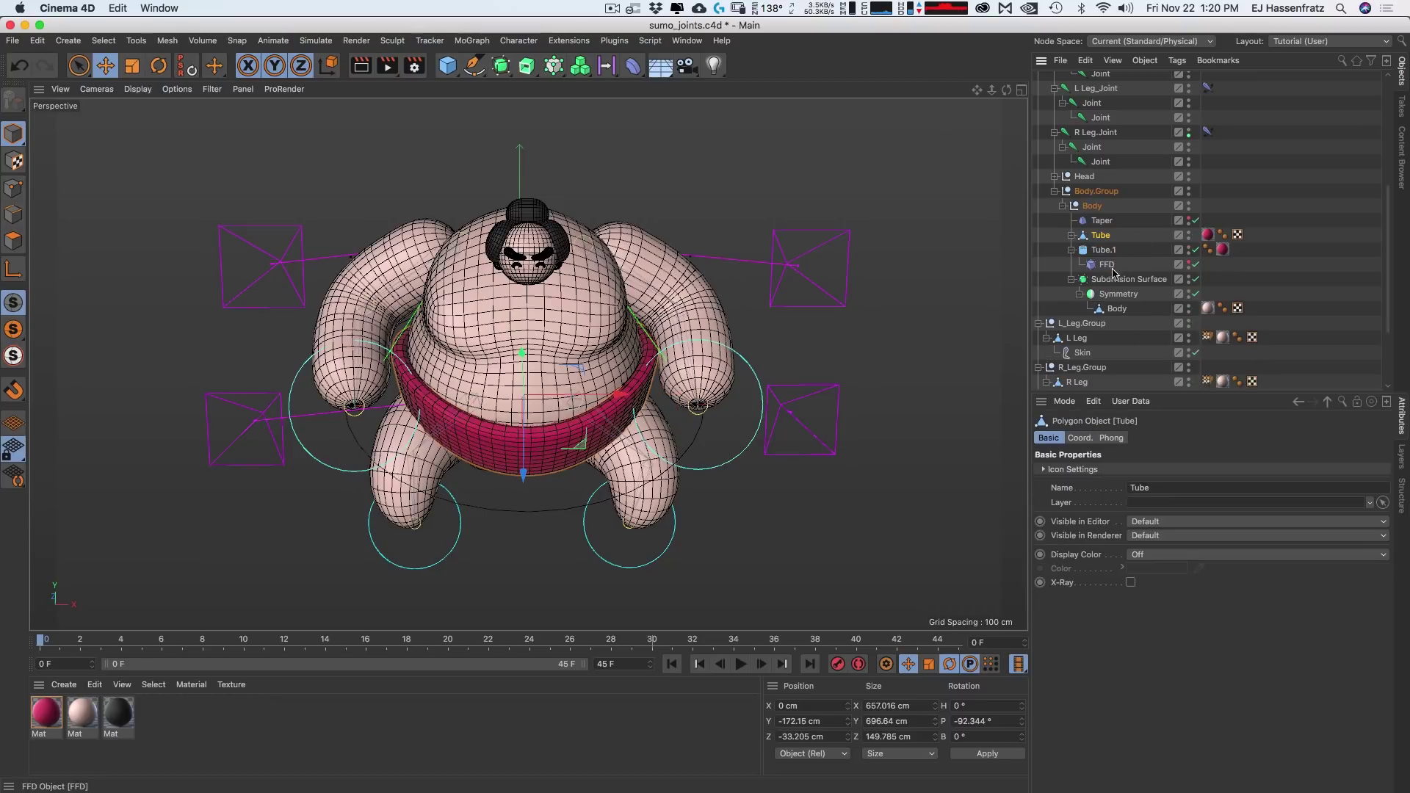
Step: Make the Body group's Subdivision Surface editable and select the Body mesh nested inside it
{"action": "left_click", "coordinate": [1097, 264]}
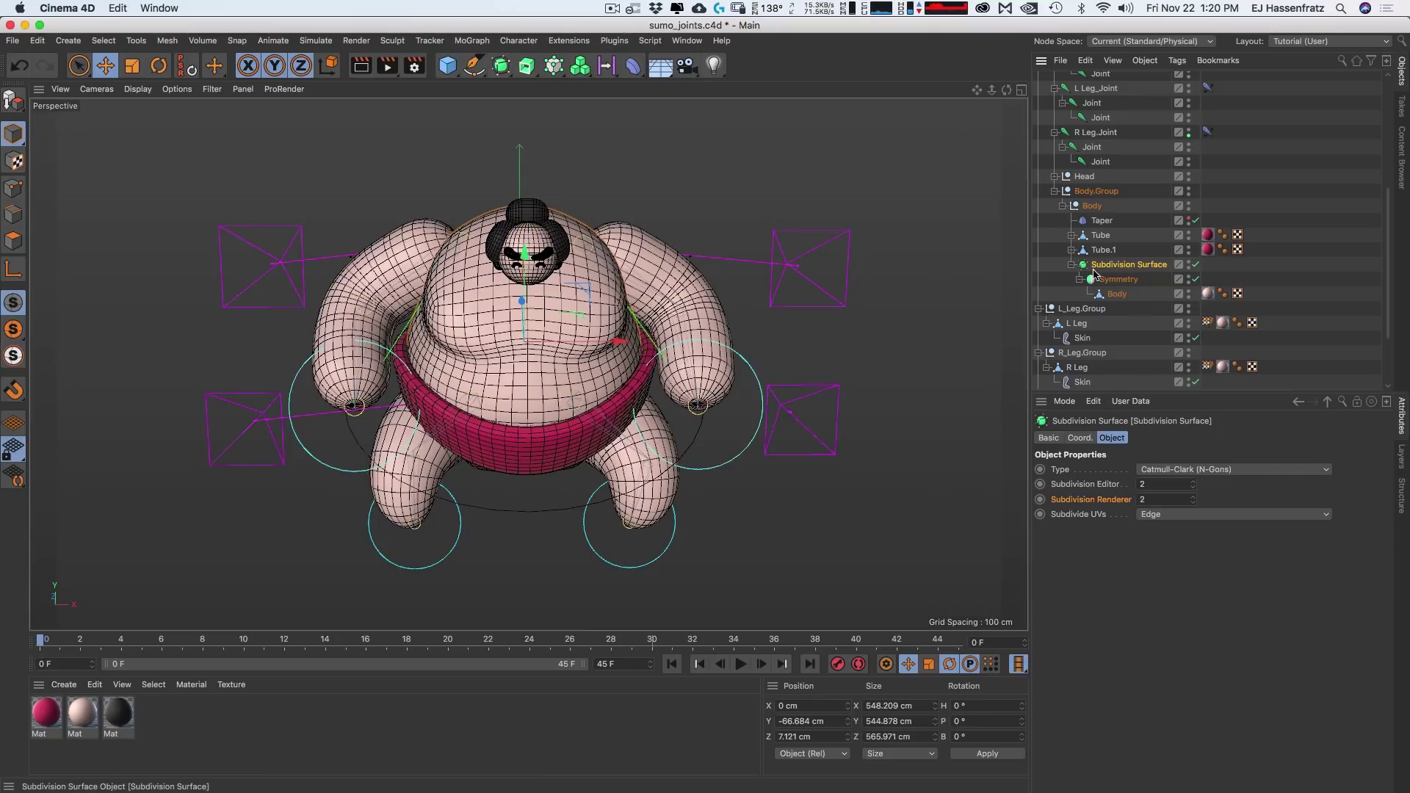
{"action": "key", "text": "c"}
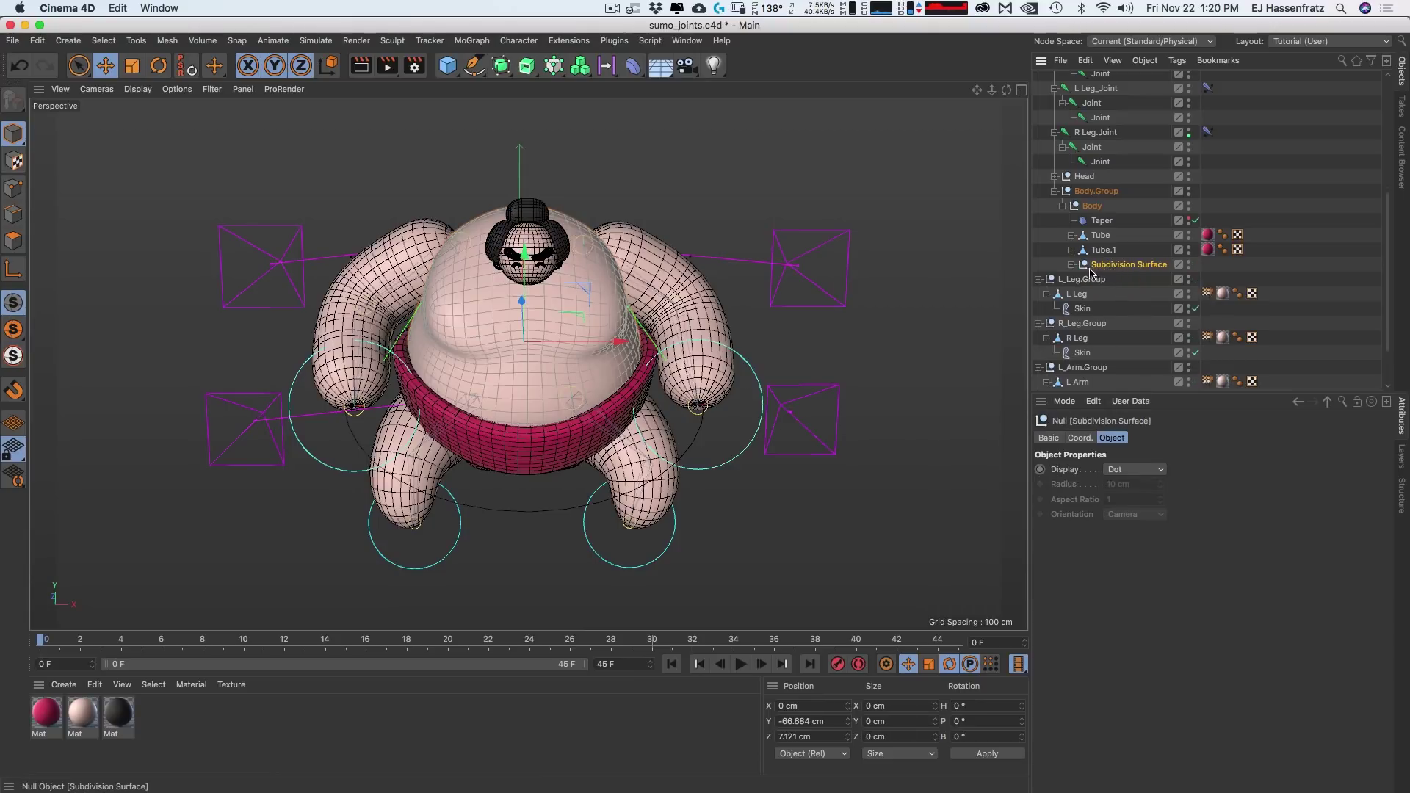
{"action": "left_click", "coordinate": [1071, 264]}
{"action": "left_click", "coordinate": [1110, 293]}
Step: Select all objects again and show Project Info to check the geometry counts after the conversion
{"action": "scroll", "coordinate": [1145, 266], "scroll_direction": "down", "scroll_amount": 5}
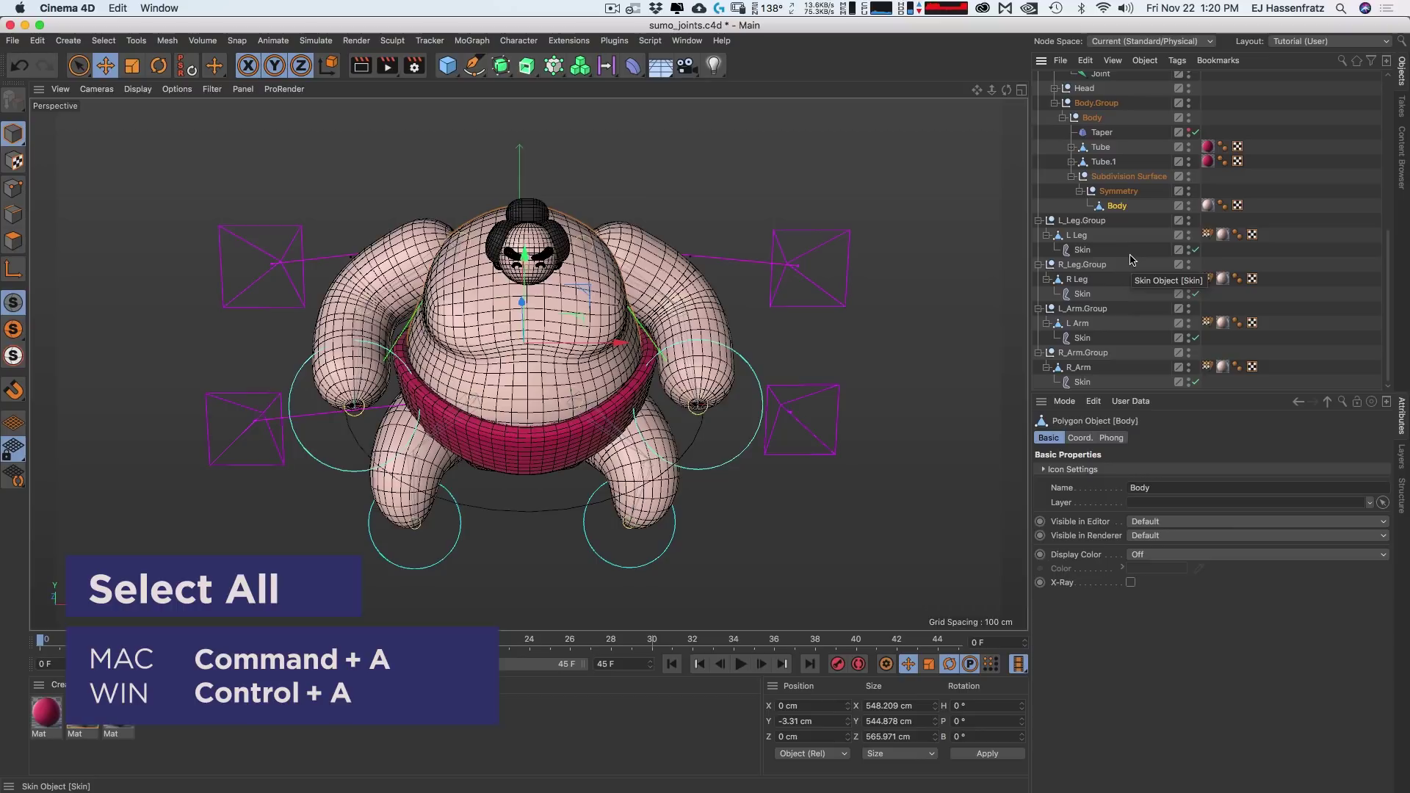
{"action": "key", "text": "super+a"}
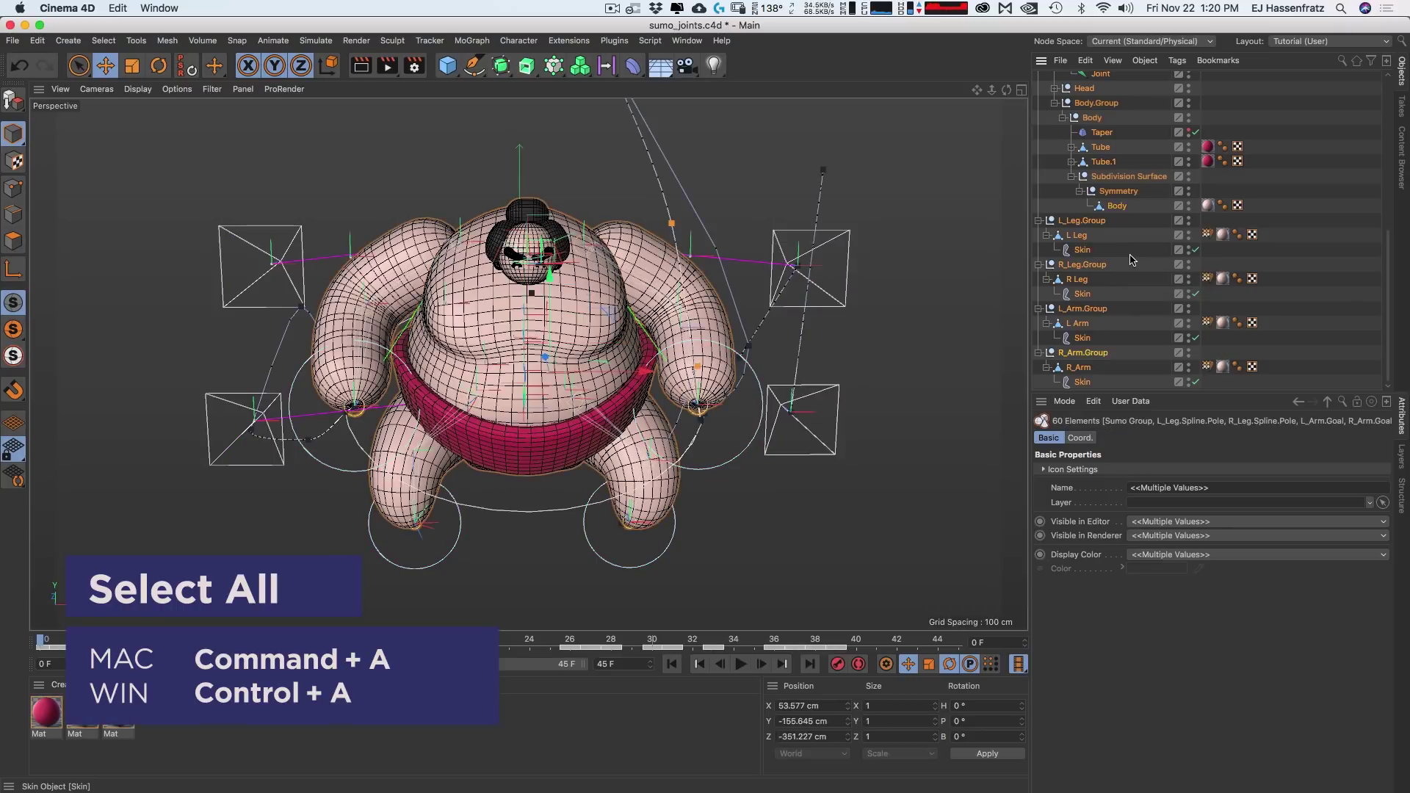
{"action": "left_click", "coordinate": [1065, 402]}
{"action": "left_click", "coordinate": [893, 430]}
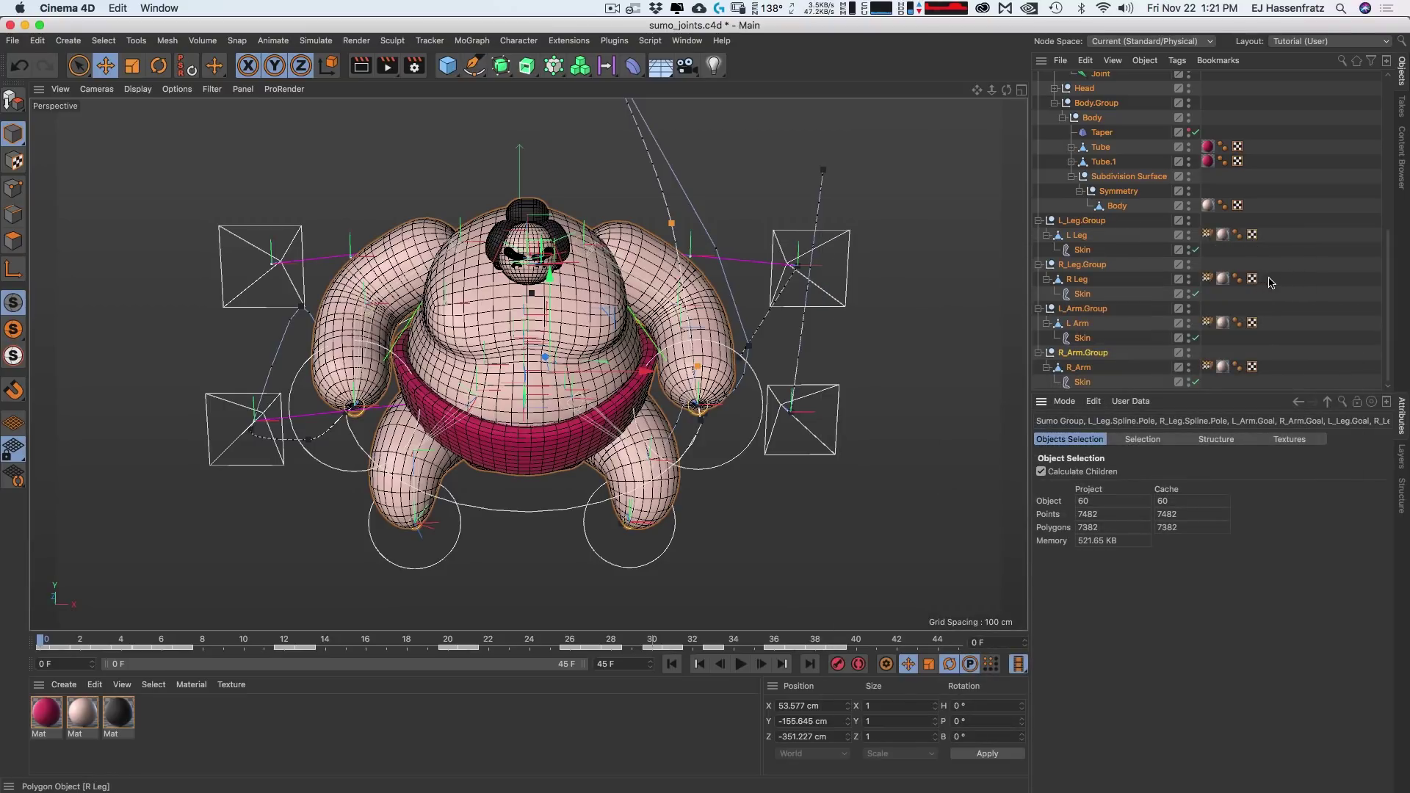
Step: Deselect all objects and set the viewport display back to plain Gouraud Shading
{"action": "left_click", "coordinate": [1279, 279]}
{"action": "scroll", "coordinate": [1272, 284], "scroll_direction": "up", "scroll_amount": 10}
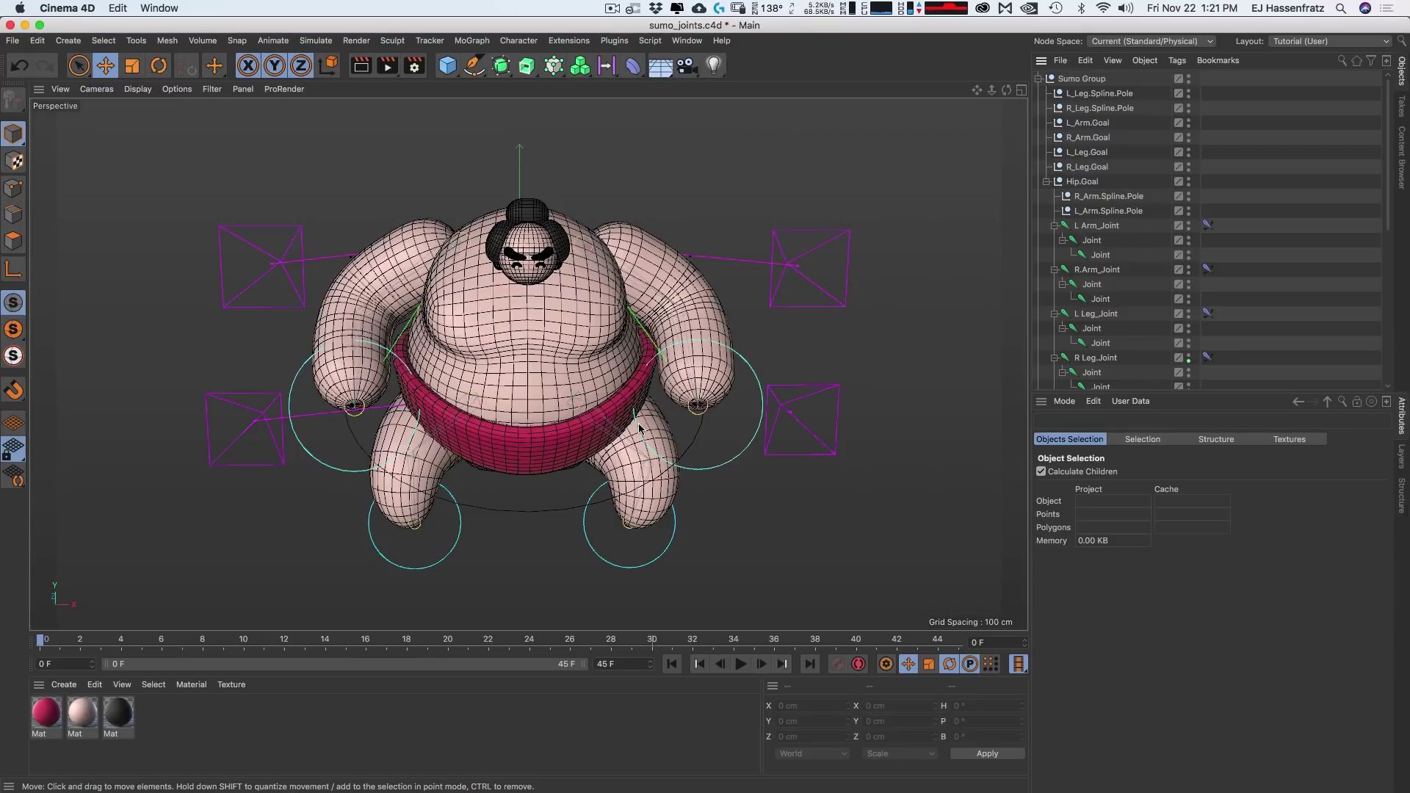
{"action": "left_click", "coordinate": [138, 89]}
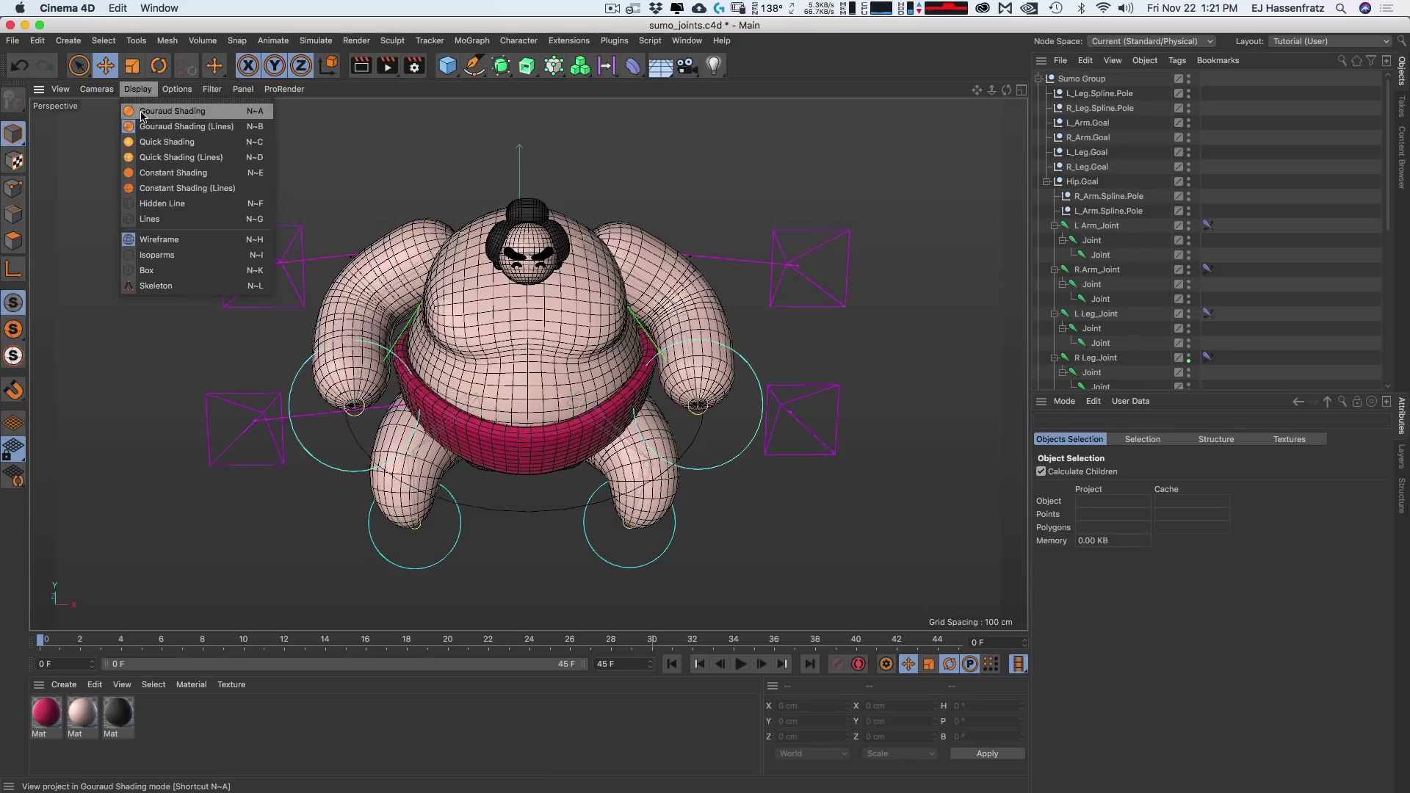
{"action": "left_click", "coordinate": [141, 113]}
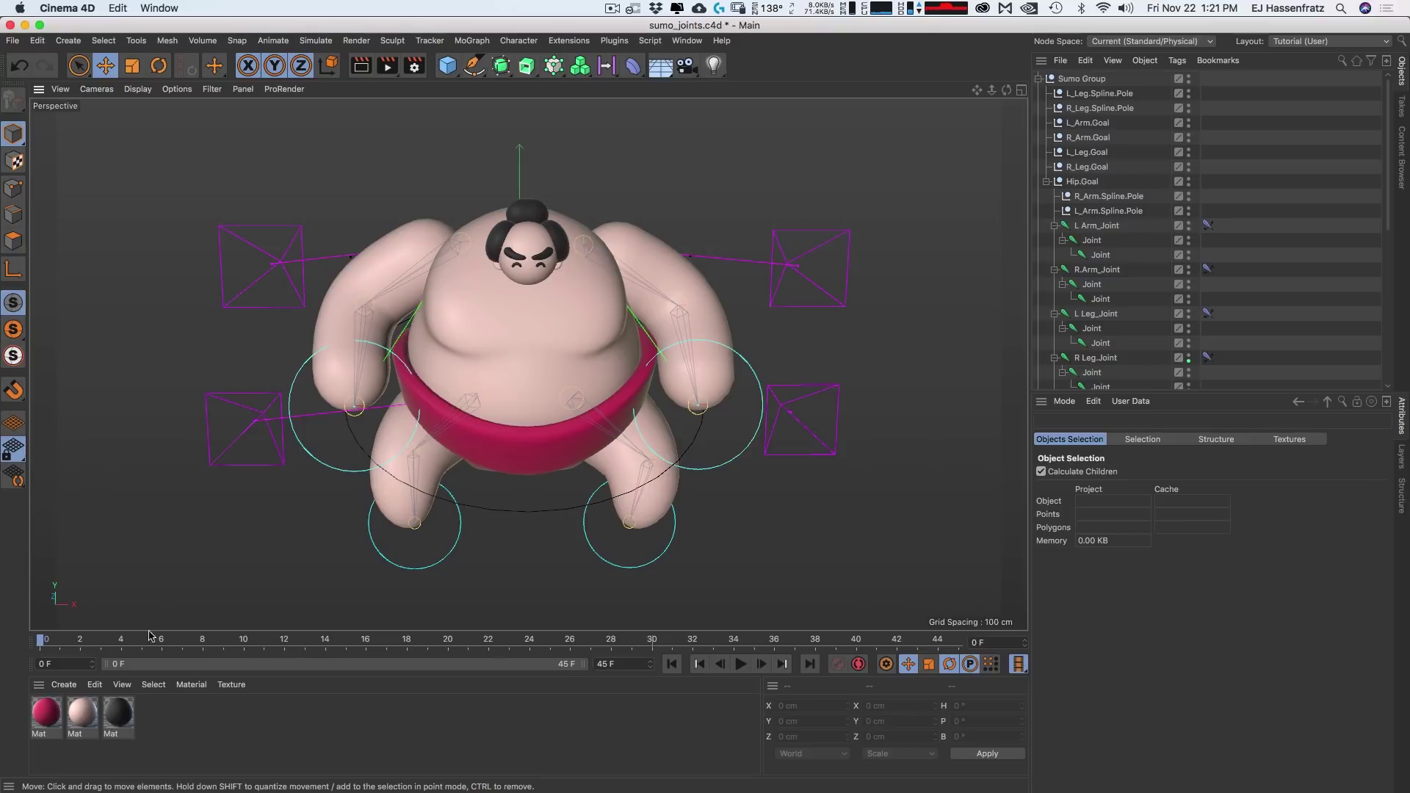
{"action": "left_click", "coordinate": [64, 685]}
{"action": "mouse_move", "coordinate": [103, 676]}
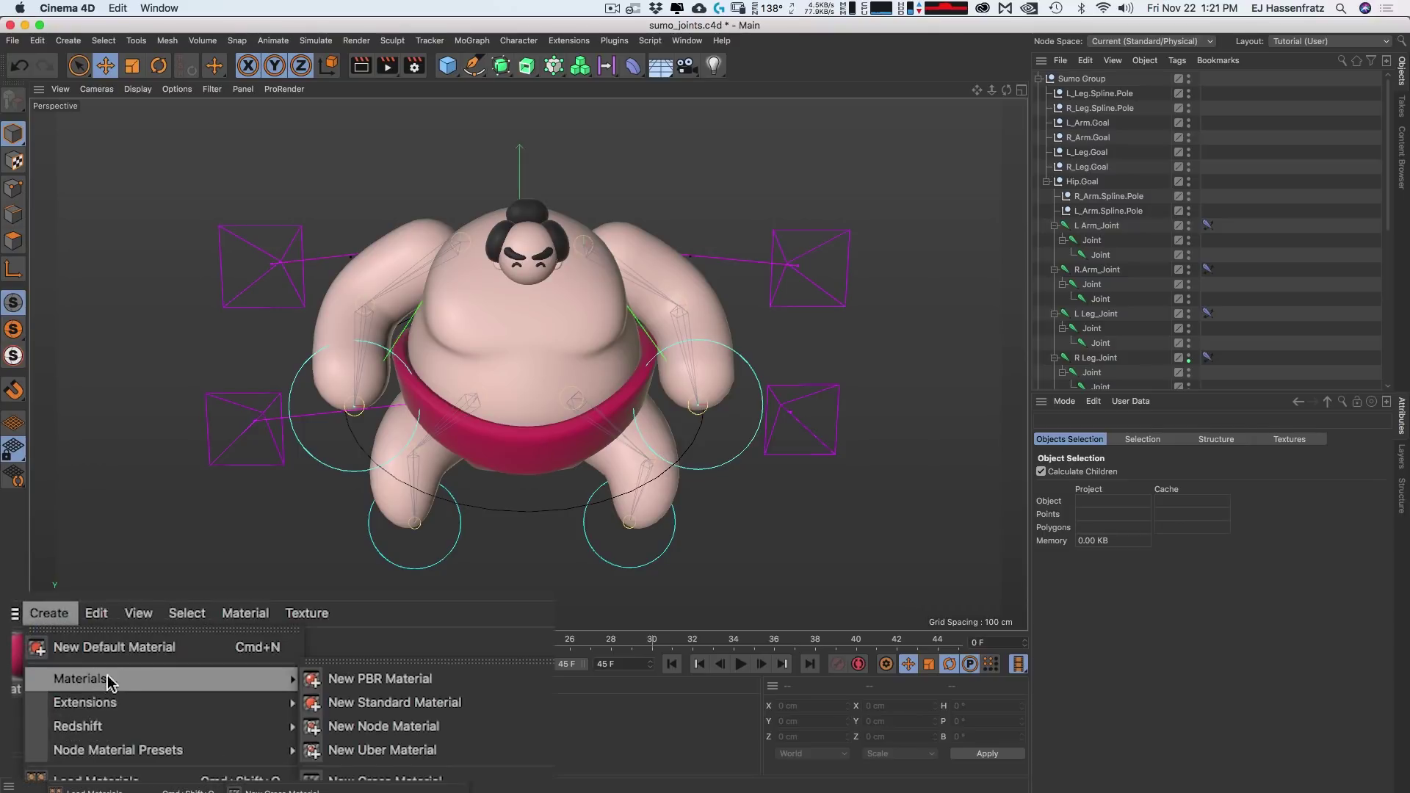
{"action": "left_click", "coordinate": [447, 707]}
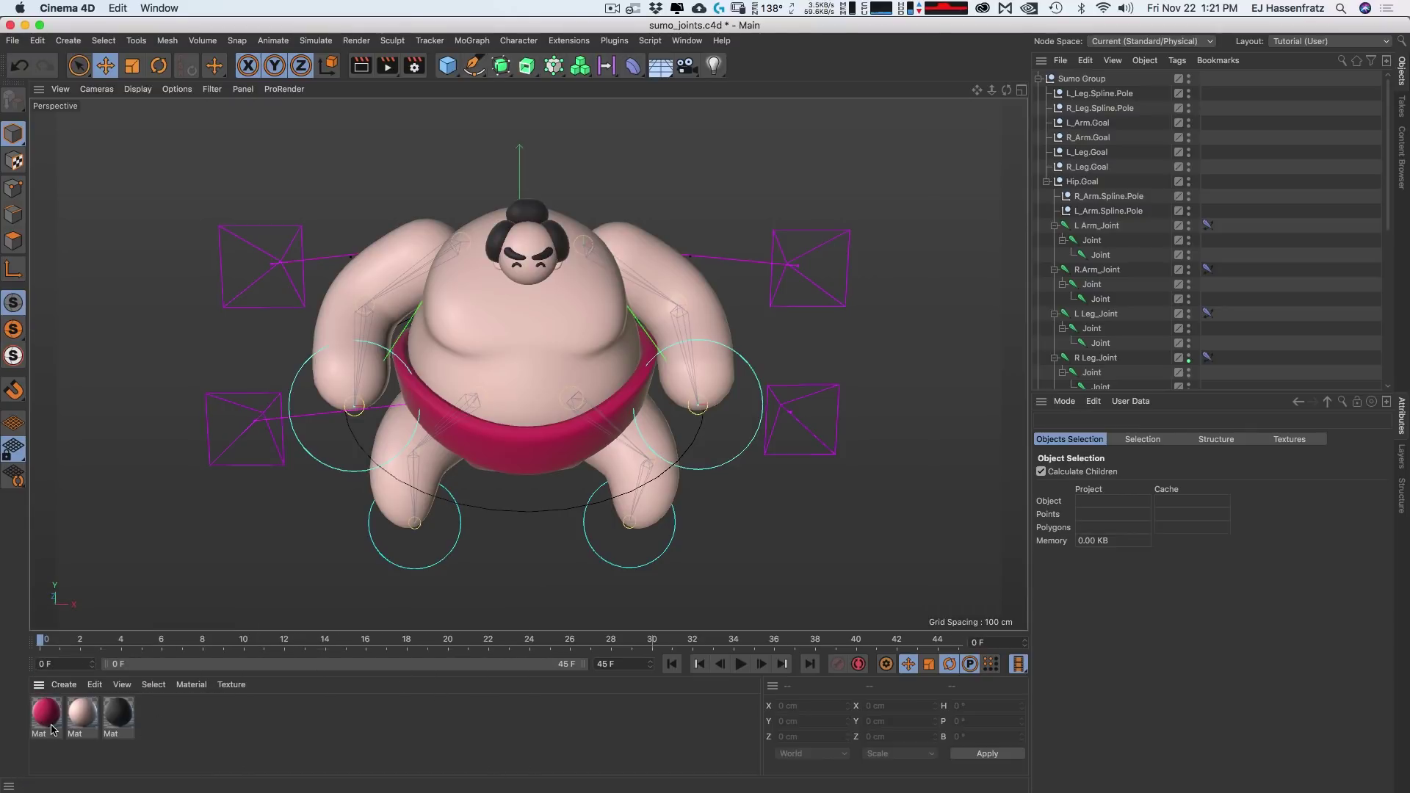
Step: Open the pink material for editing and set the Specular Strength of its Reflectance layer to 10 %
{"action": "double_click", "coordinate": [46, 719]}
{"action": "left_click_drag", "start_coordinate": [418, 110], "coordinate": [972, 111]}
{"action": "left_click", "coordinate": [806, 269]}
{"action": "left_click", "coordinate": [815, 325]}
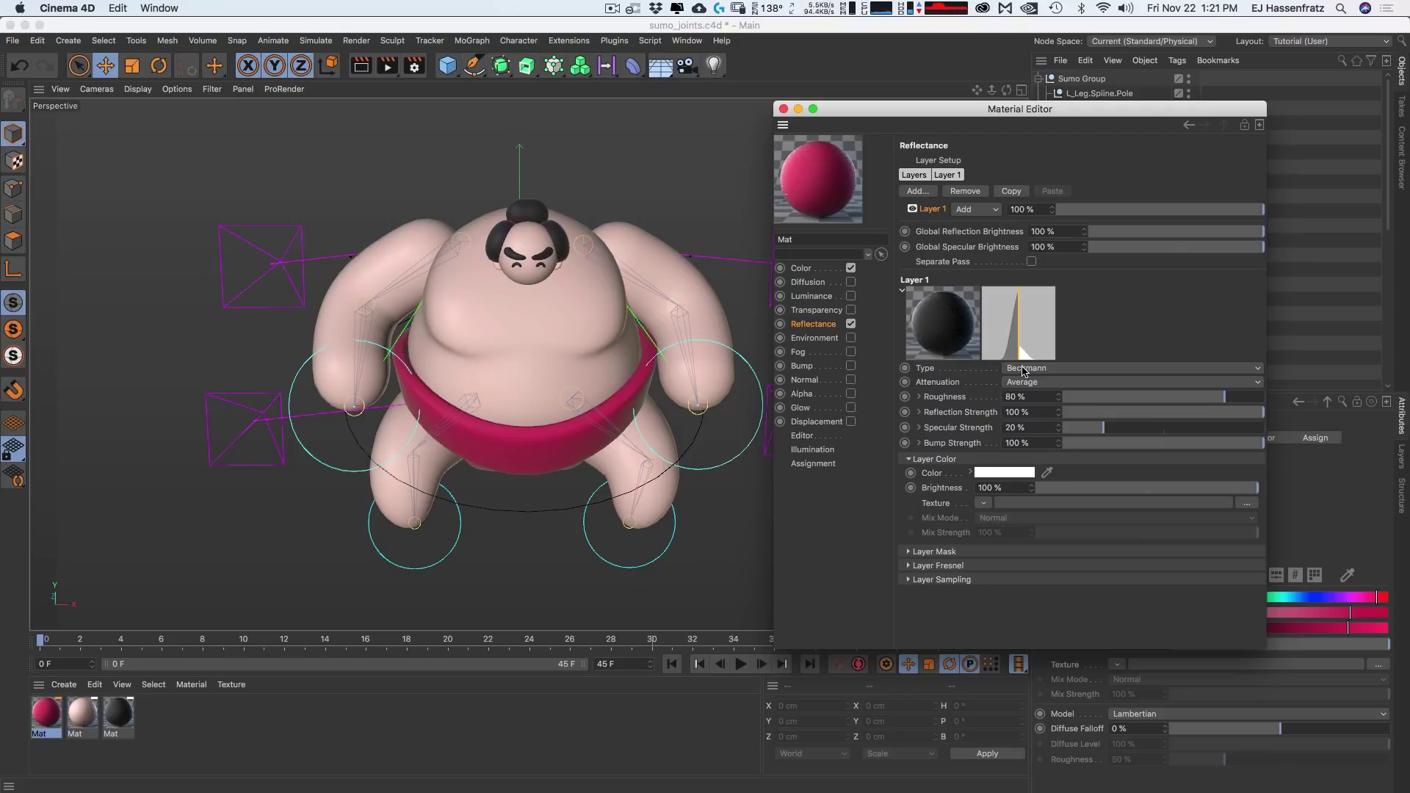
{"action": "mouse_move", "coordinate": [1110, 428]}
{"action": "left_mouse_down"}
{"action": "mouse_move", "coordinate": [1250, 438]}
{"action": "mouse_move", "coordinate": [1085, 432]}
{"action": "left_mouse_up"}
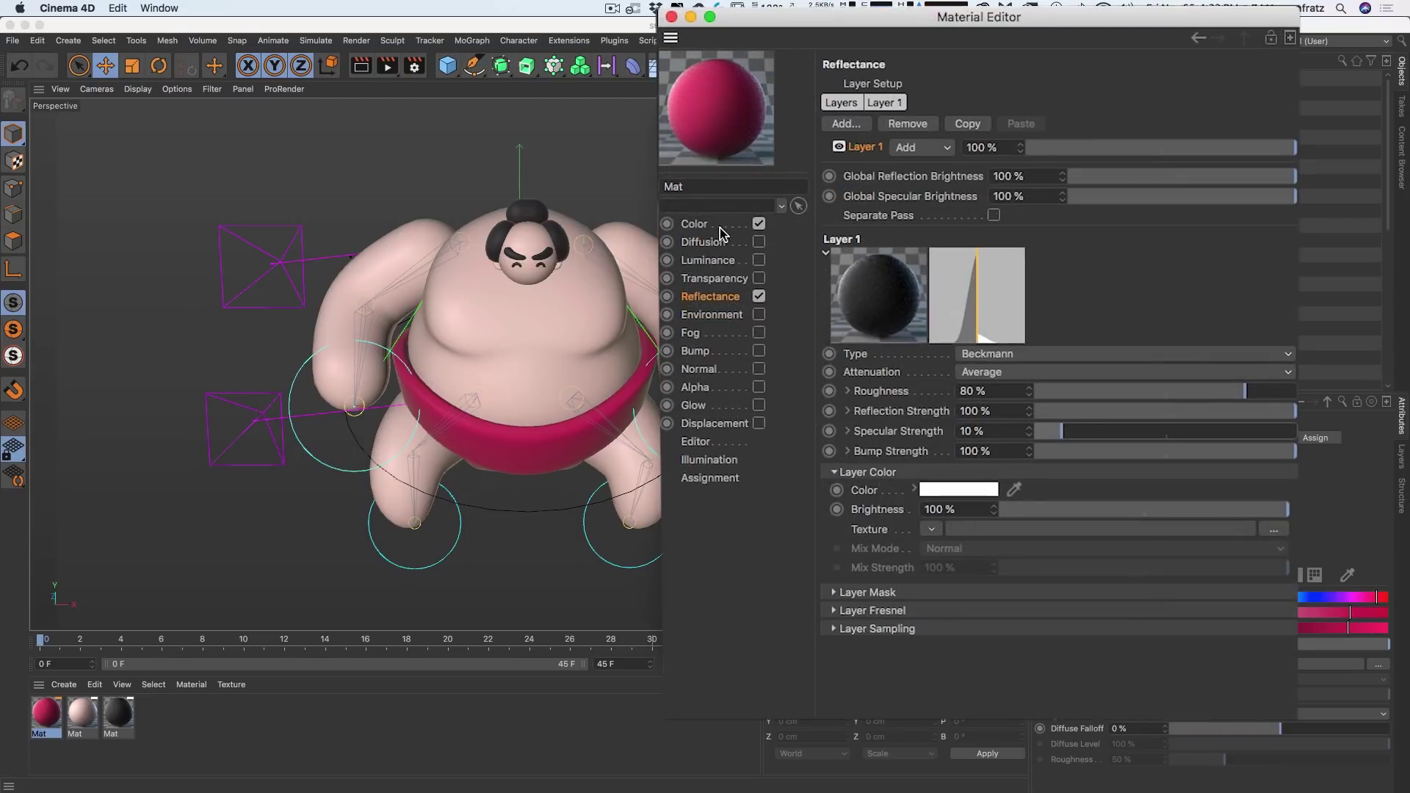
Step: View the pink material's Color channel and the texture options it offers
{"action": "left_click", "coordinate": [713, 225]}
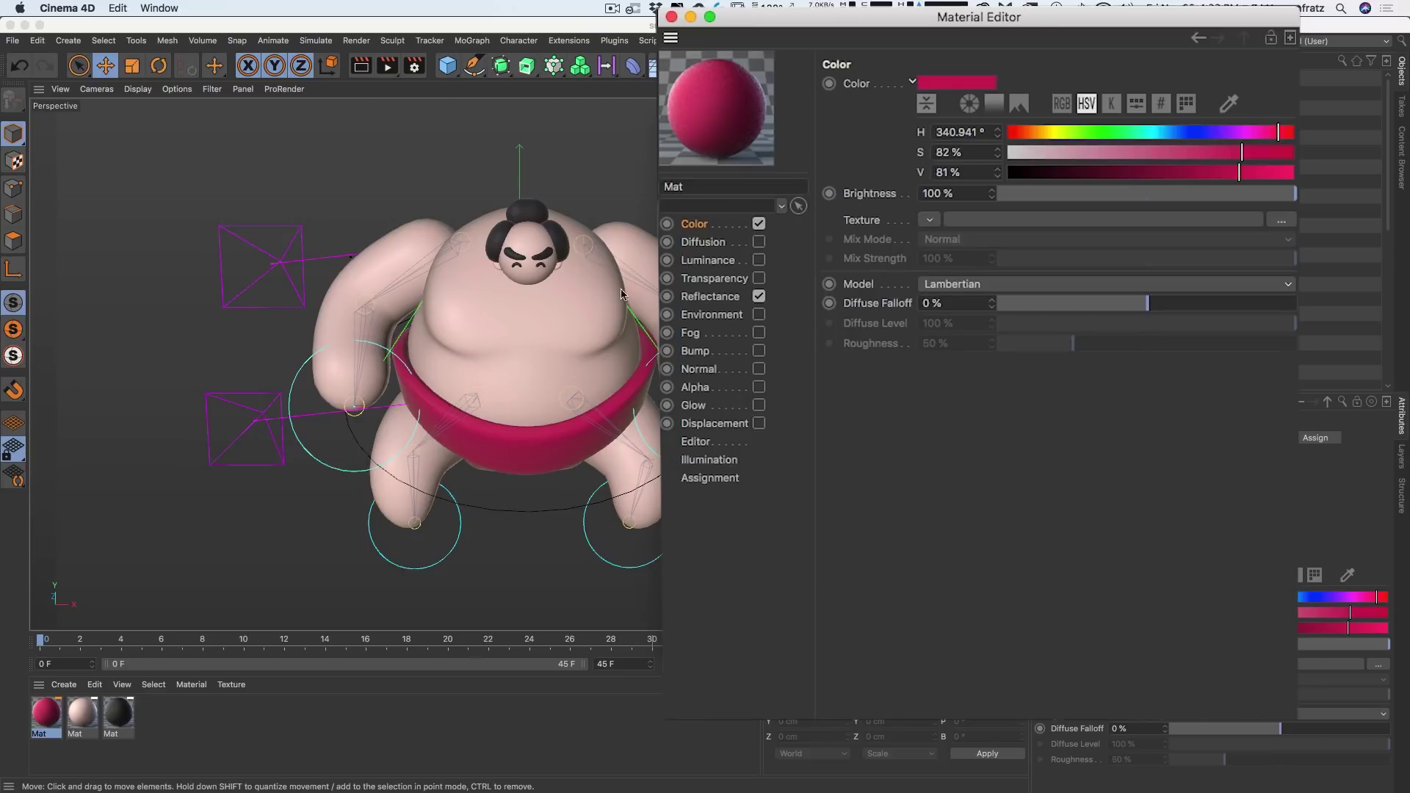
{"action": "left_click", "coordinate": [929, 219]}
{"action": "left_click", "coordinate": [859, 224]}
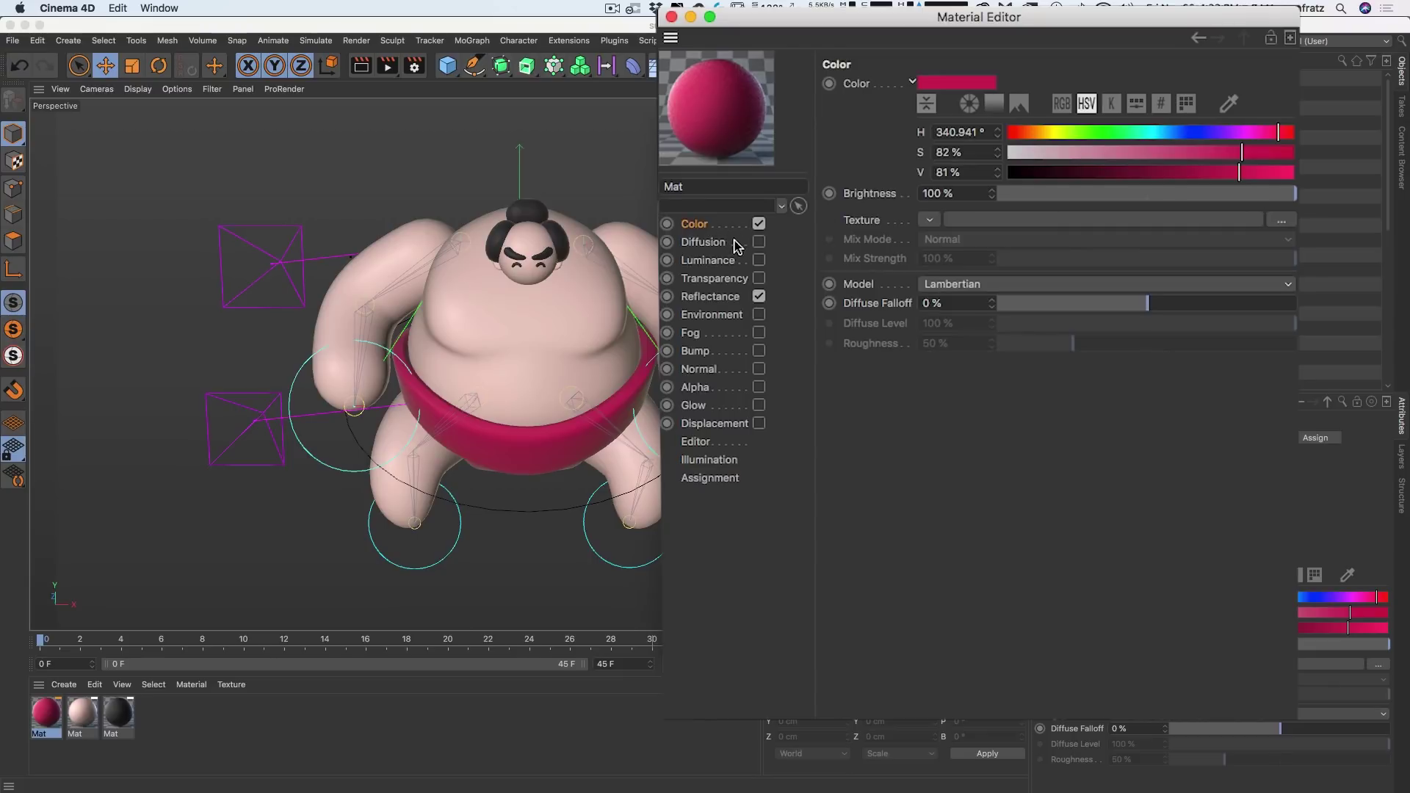
Step: Look through the Effects shaders offered for the pink material's color texture and return to its Reflectance settings
{"action": "left_click", "coordinate": [928, 219]}
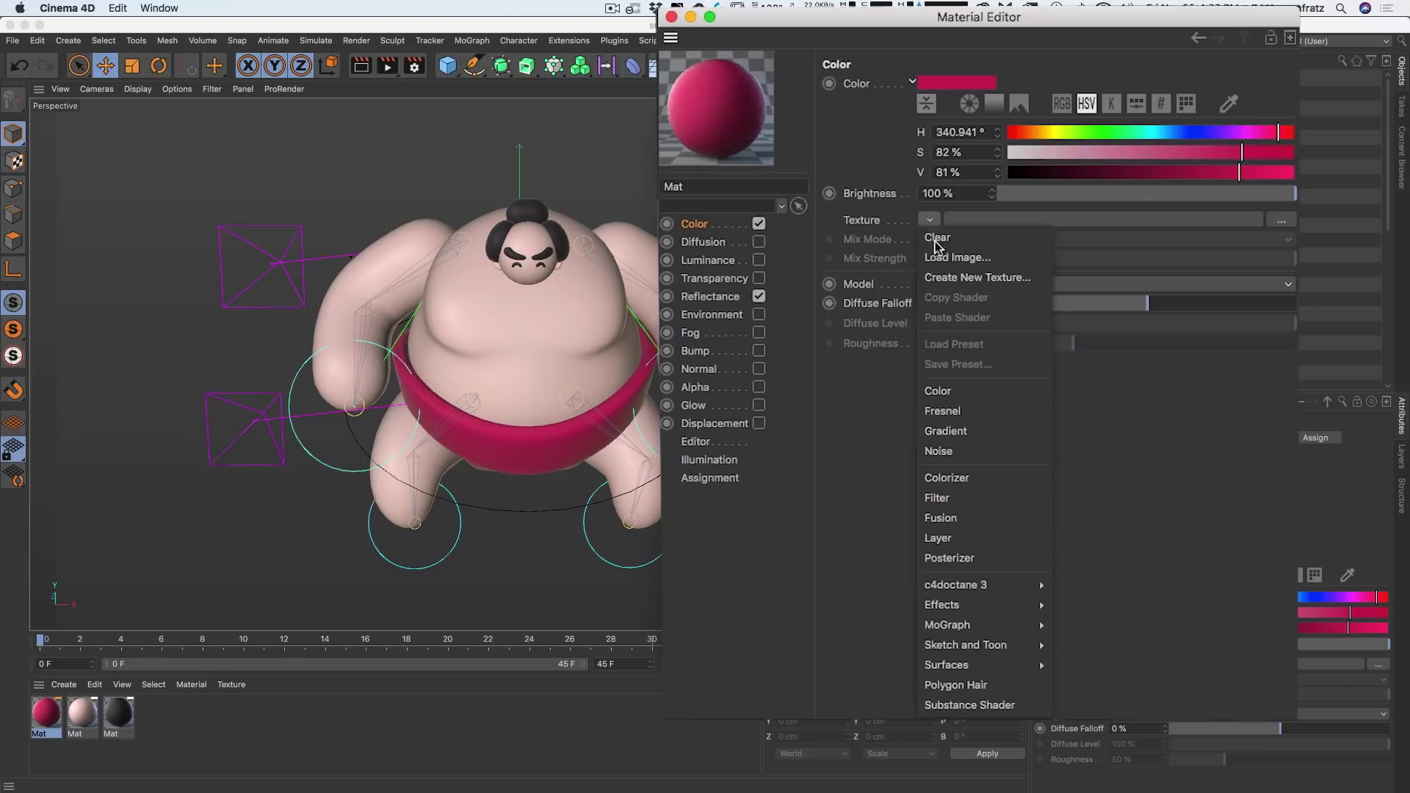
{"action": "mouse_move", "coordinate": [980, 607]}
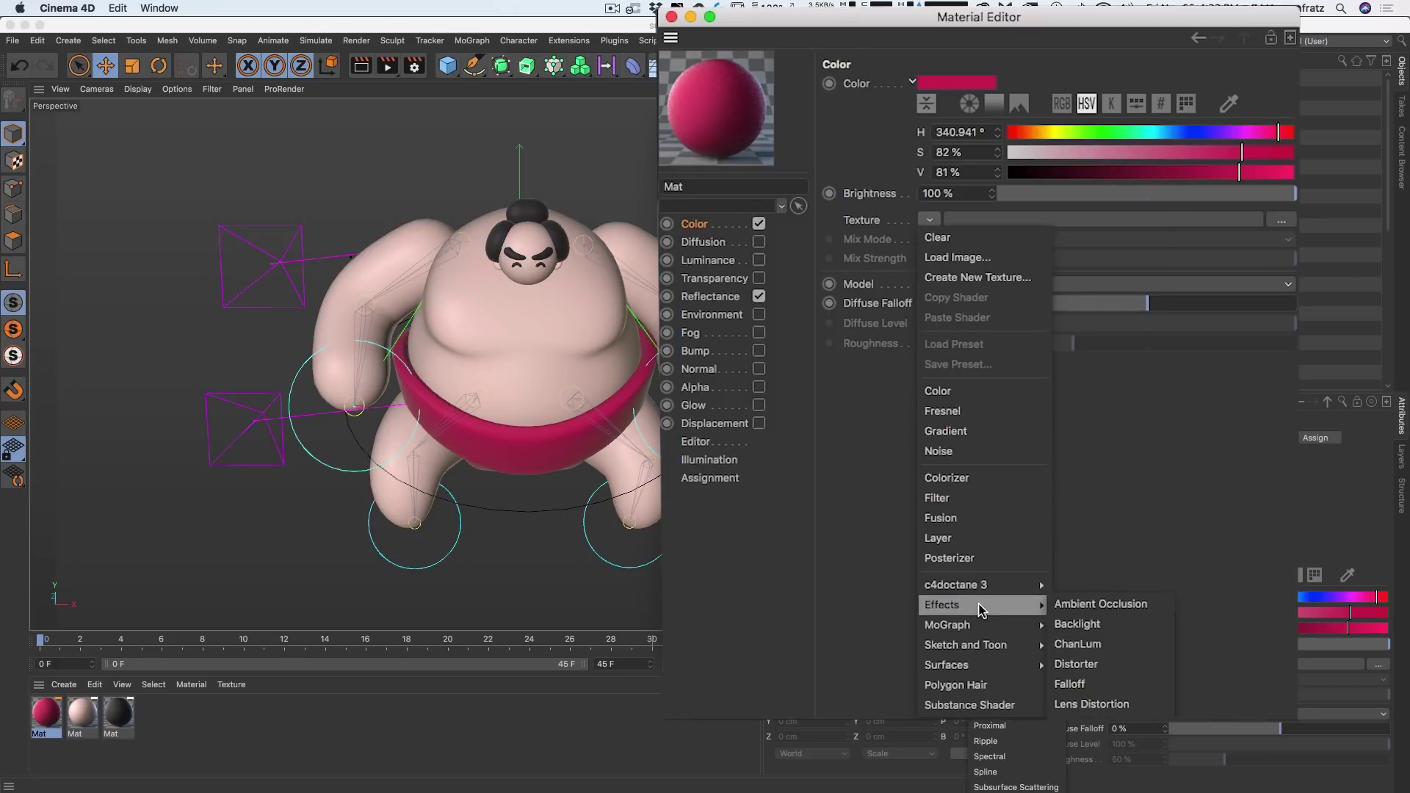
{"action": "left_click", "coordinate": [1248, 599]}
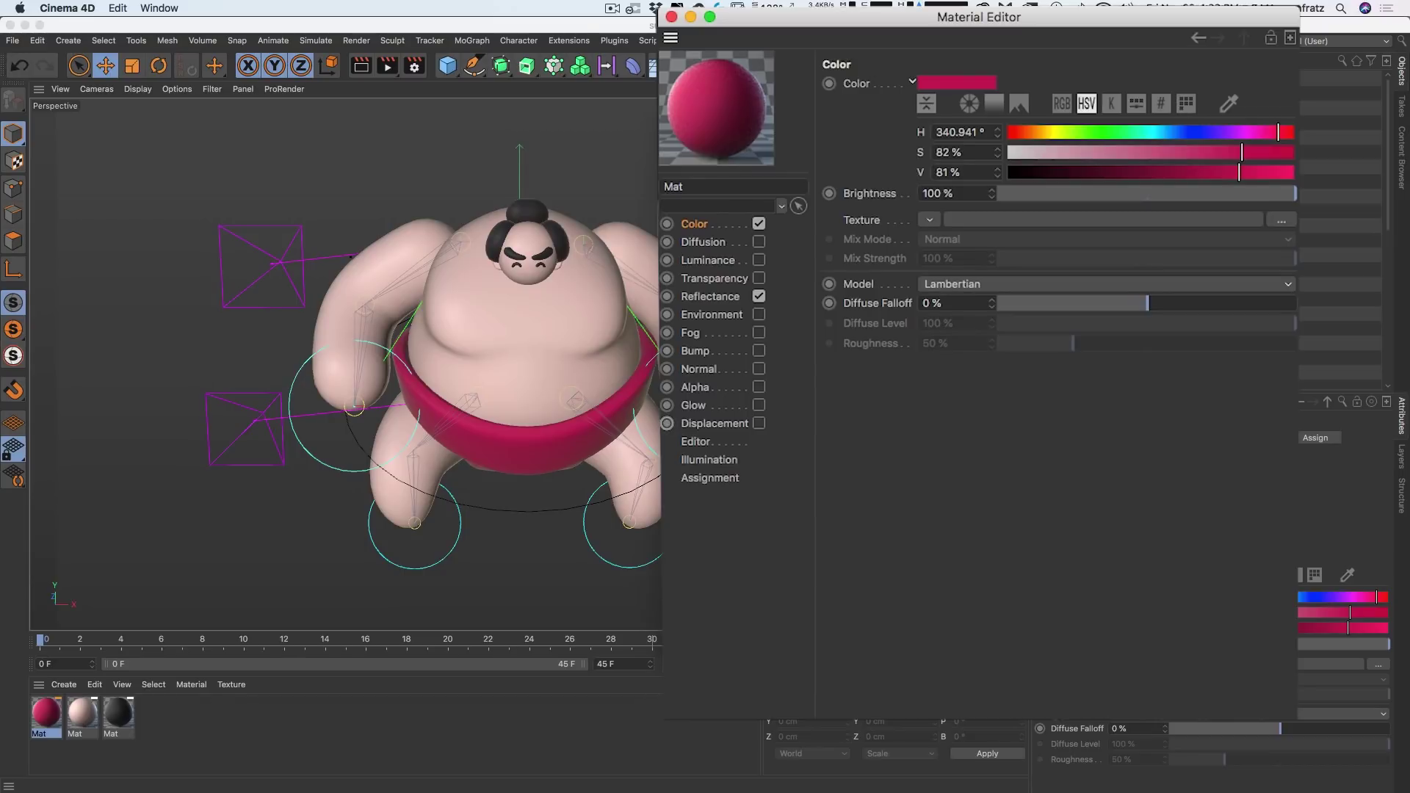
{"action": "left_click", "coordinate": [714, 298]}
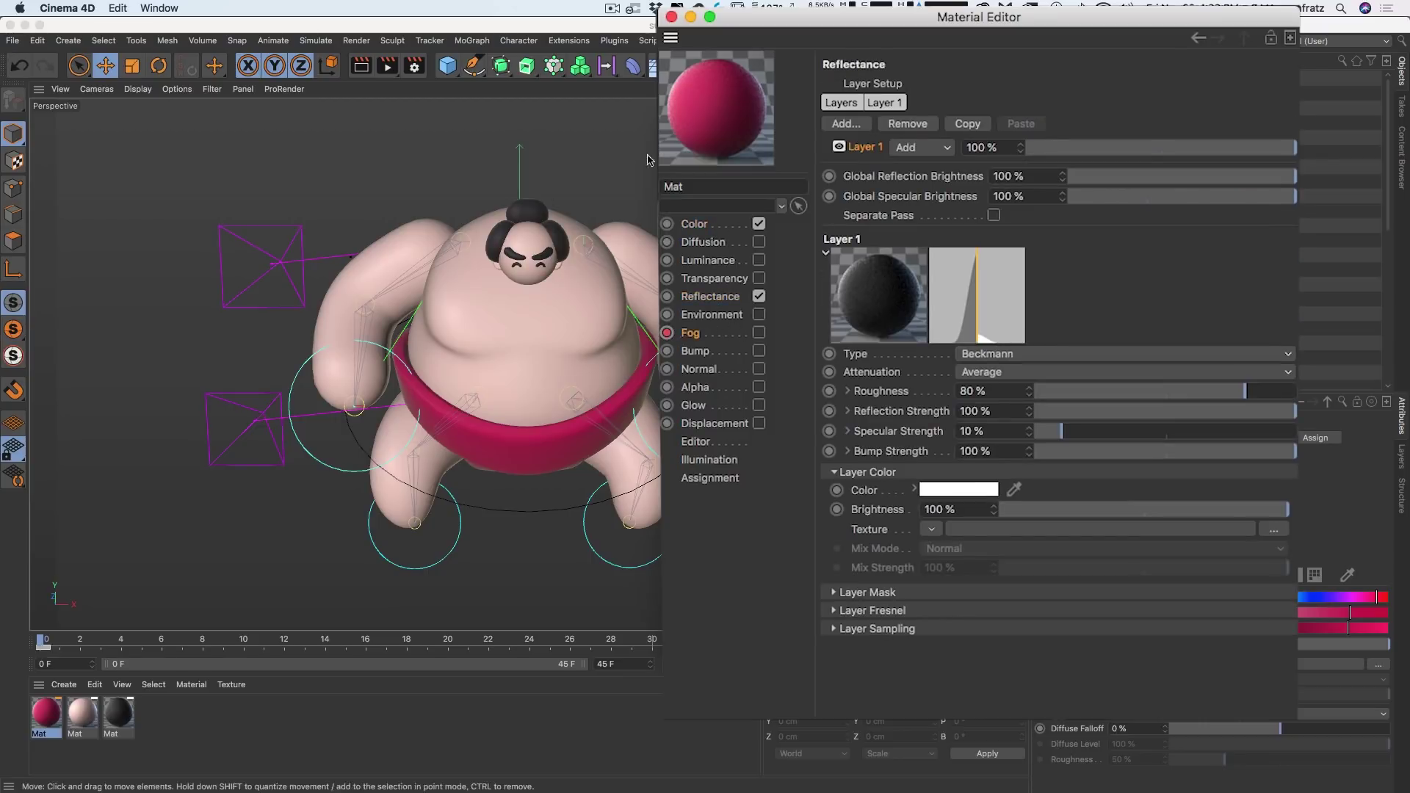
{"action": "left_click", "coordinate": [669, 334]}
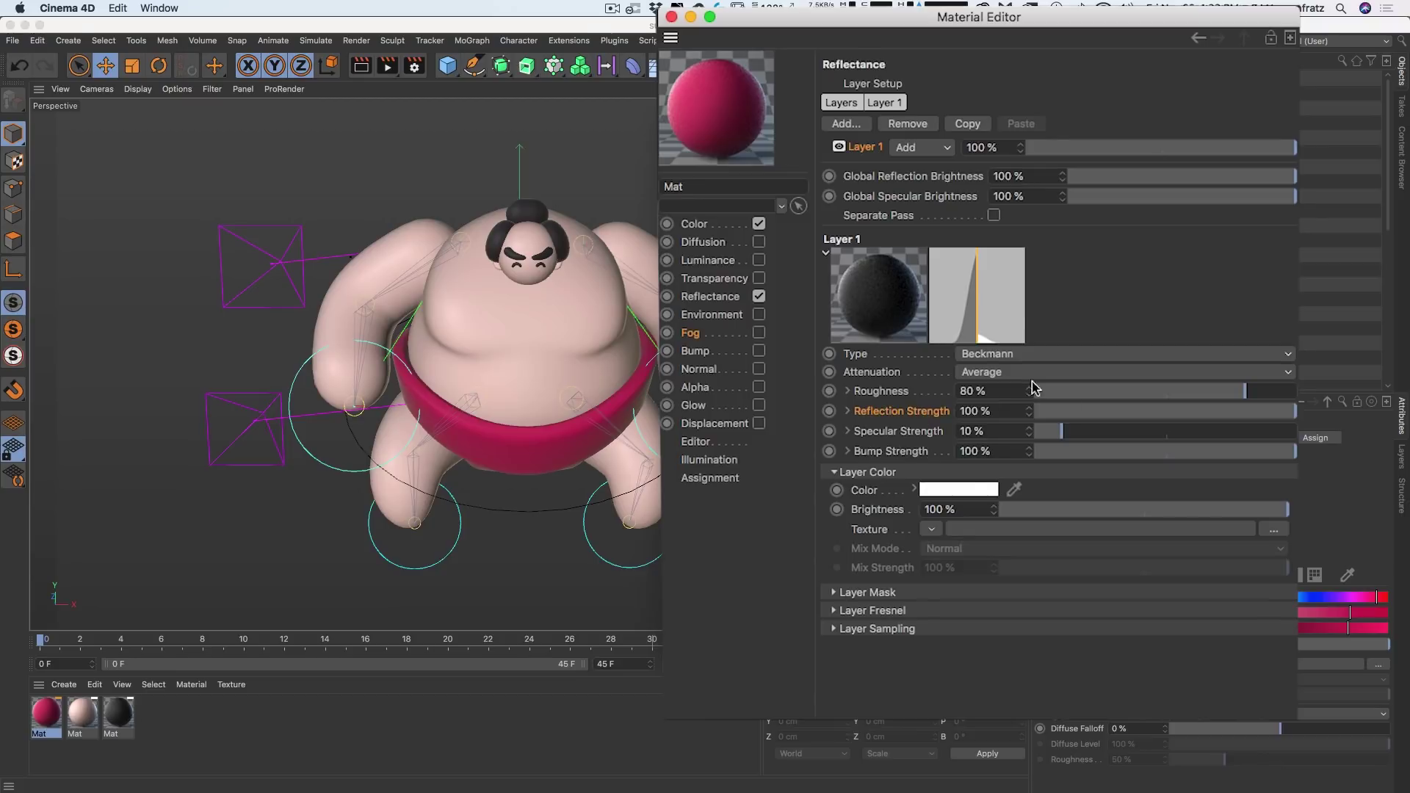
Step: Try Roughness values of 93 % and 96 % on the pink material's reflectance layer and set it back to 80 %
{"action": "left_click_drag", "start_coordinate": [1191, 415], "coordinate": [1303, 414]}
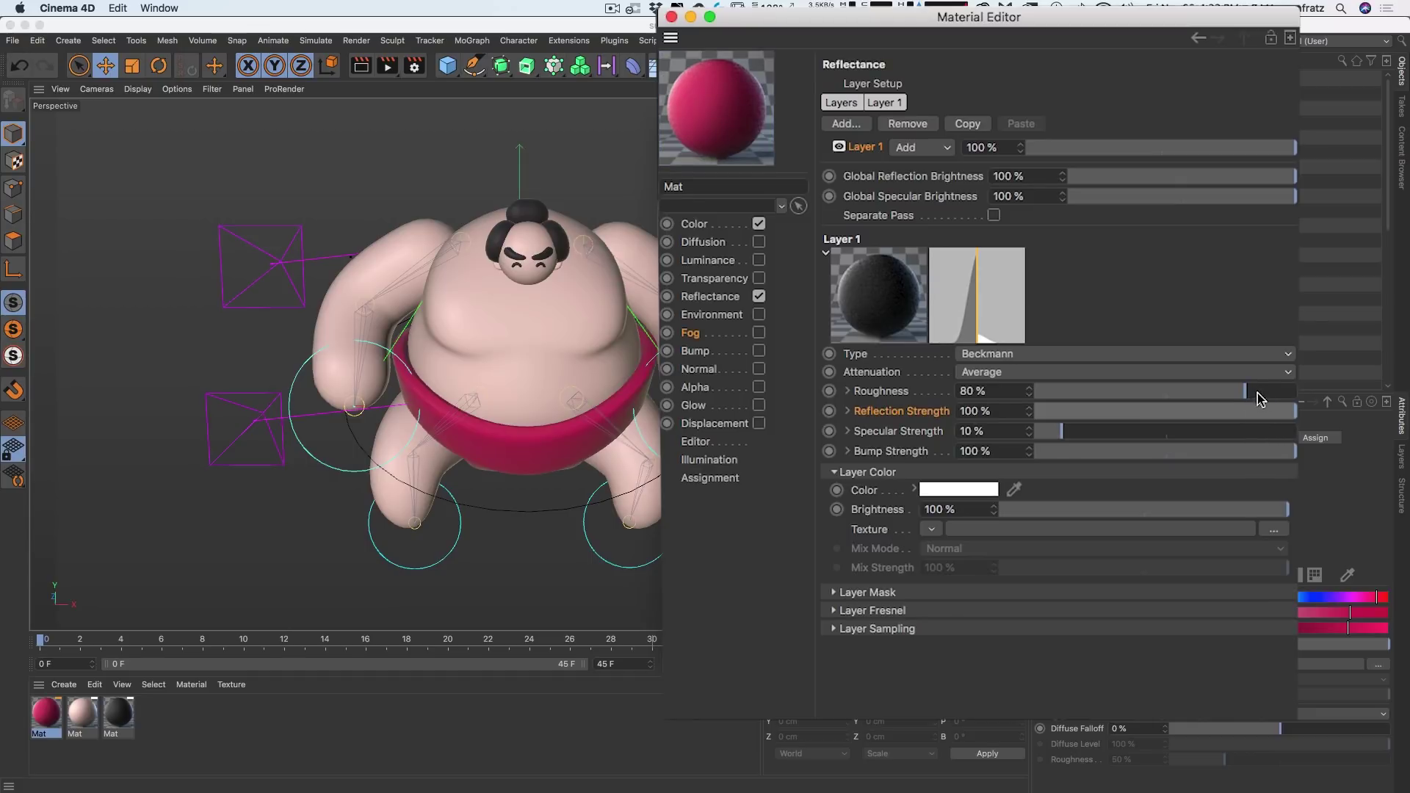
{"action": "left_click_drag", "start_coordinate": [1253, 392], "coordinate": [1279, 393]}
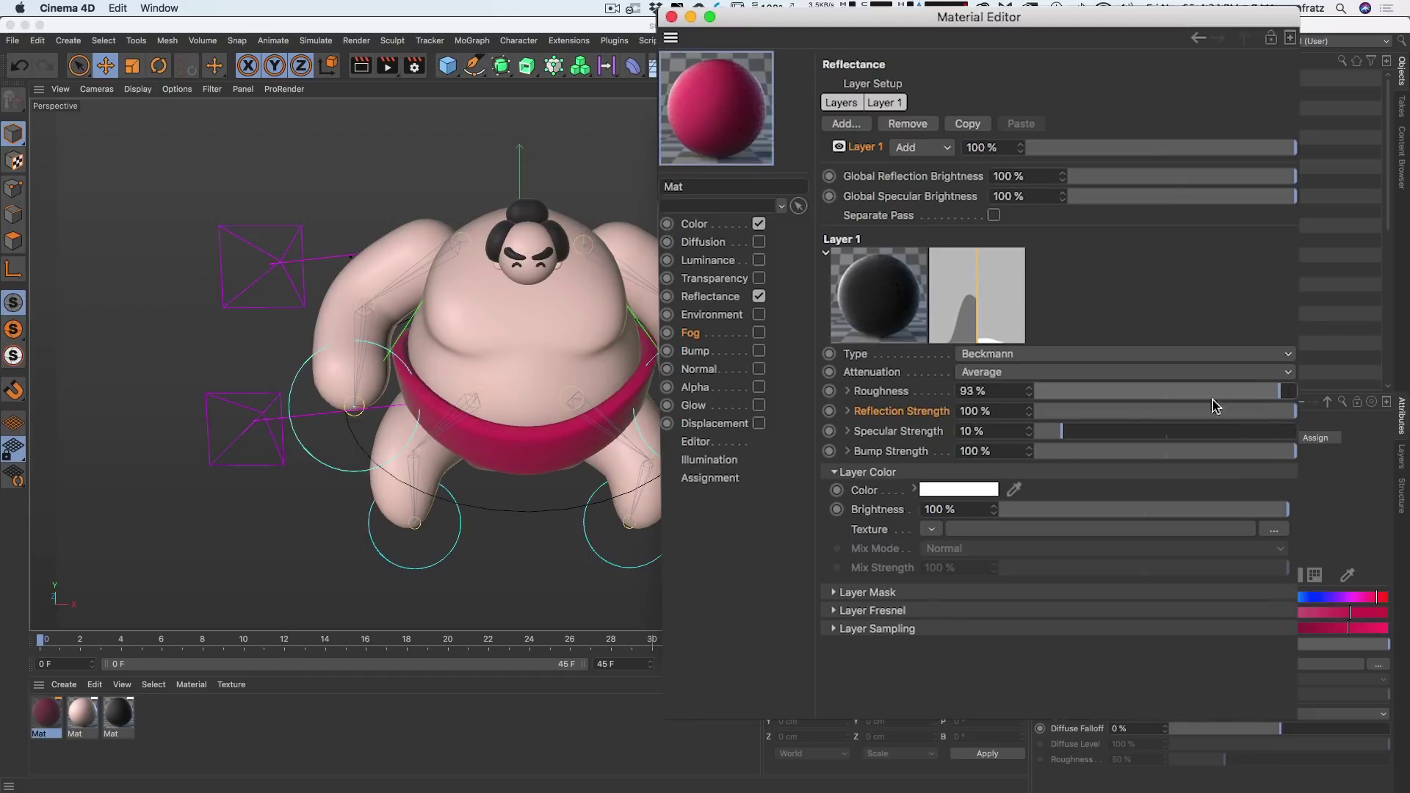
{"action": "left_click_drag", "start_coordinate": [1276, 391], "coordinate": [1286, 391]}
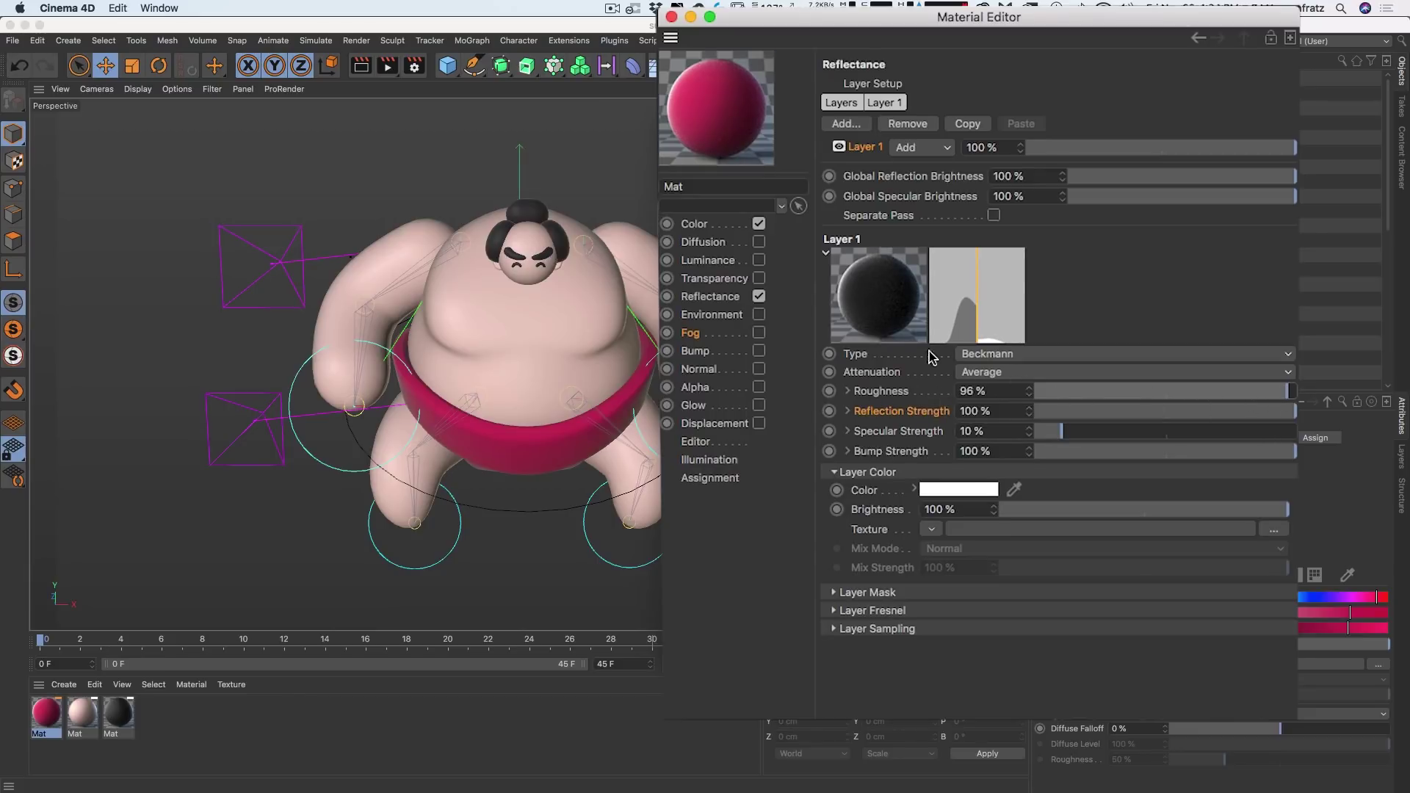
{"action": "left_click", "coordinate": [1011, 390]}
{"action": "type", "text": "80"}
{"action": "key", "text": "Return"}
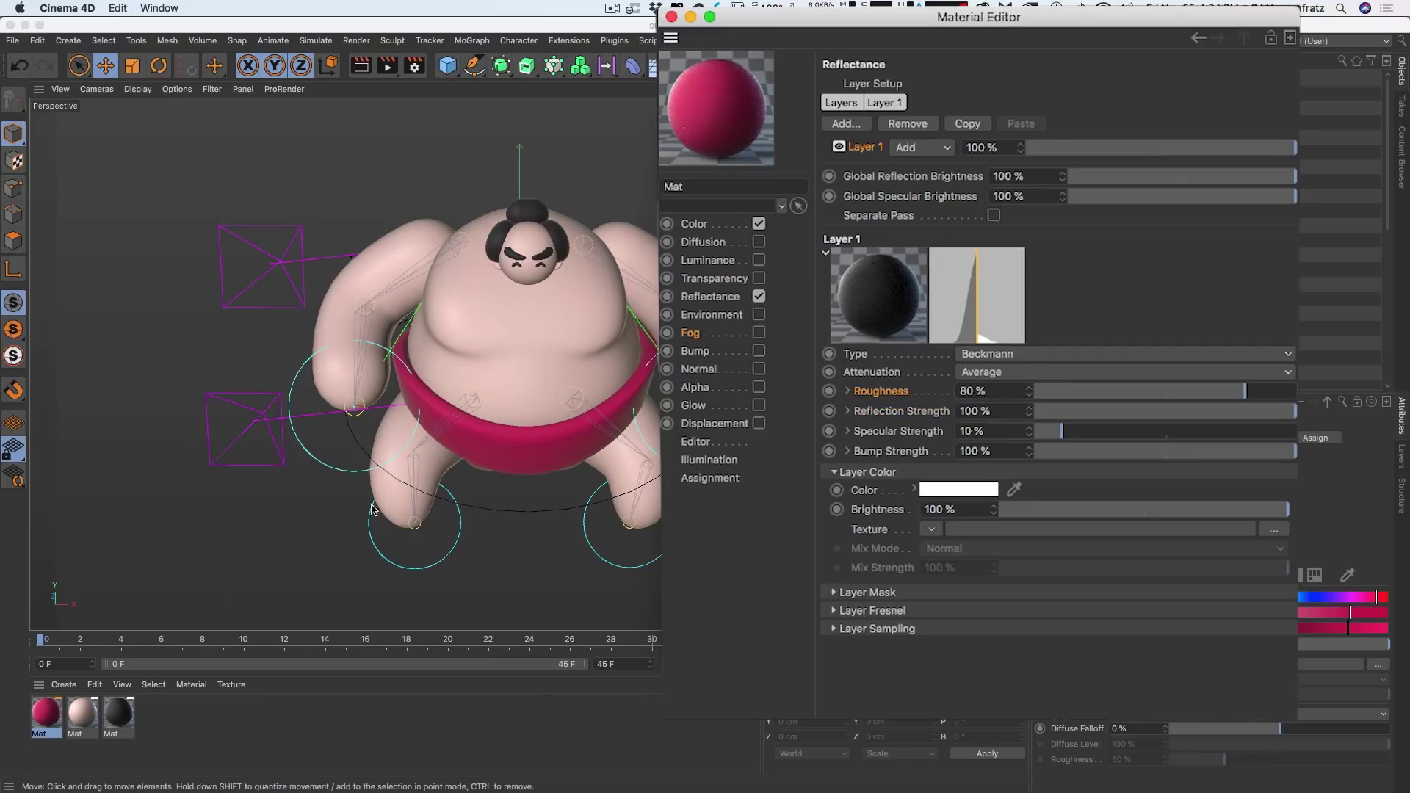
Step: Set the black material's reflectance layer to 75 % Roughness and 22 % Specular Strength
{"action": "left_click", "coordinate": [82, 714]}
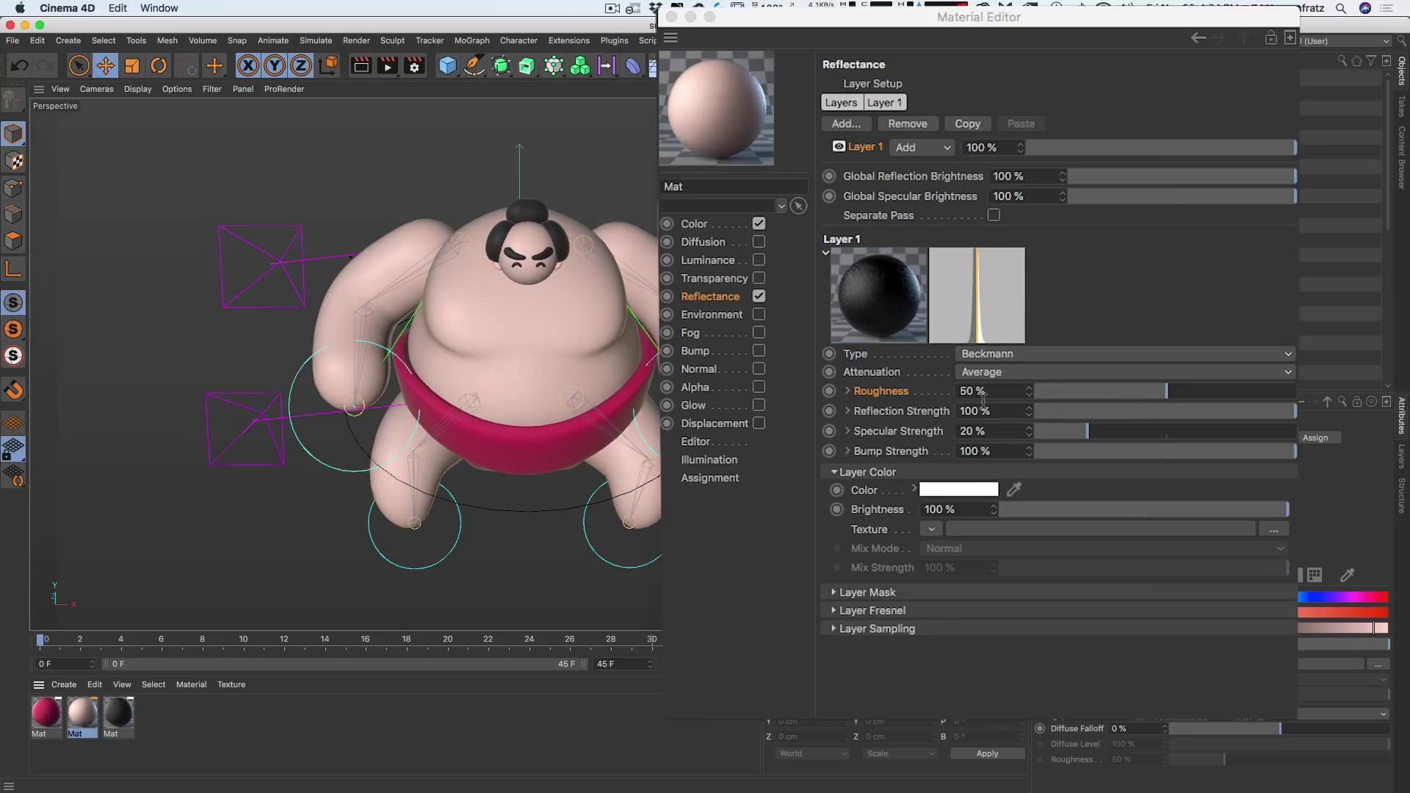
{"action": "left_click", "coordinate": [117, 712]}
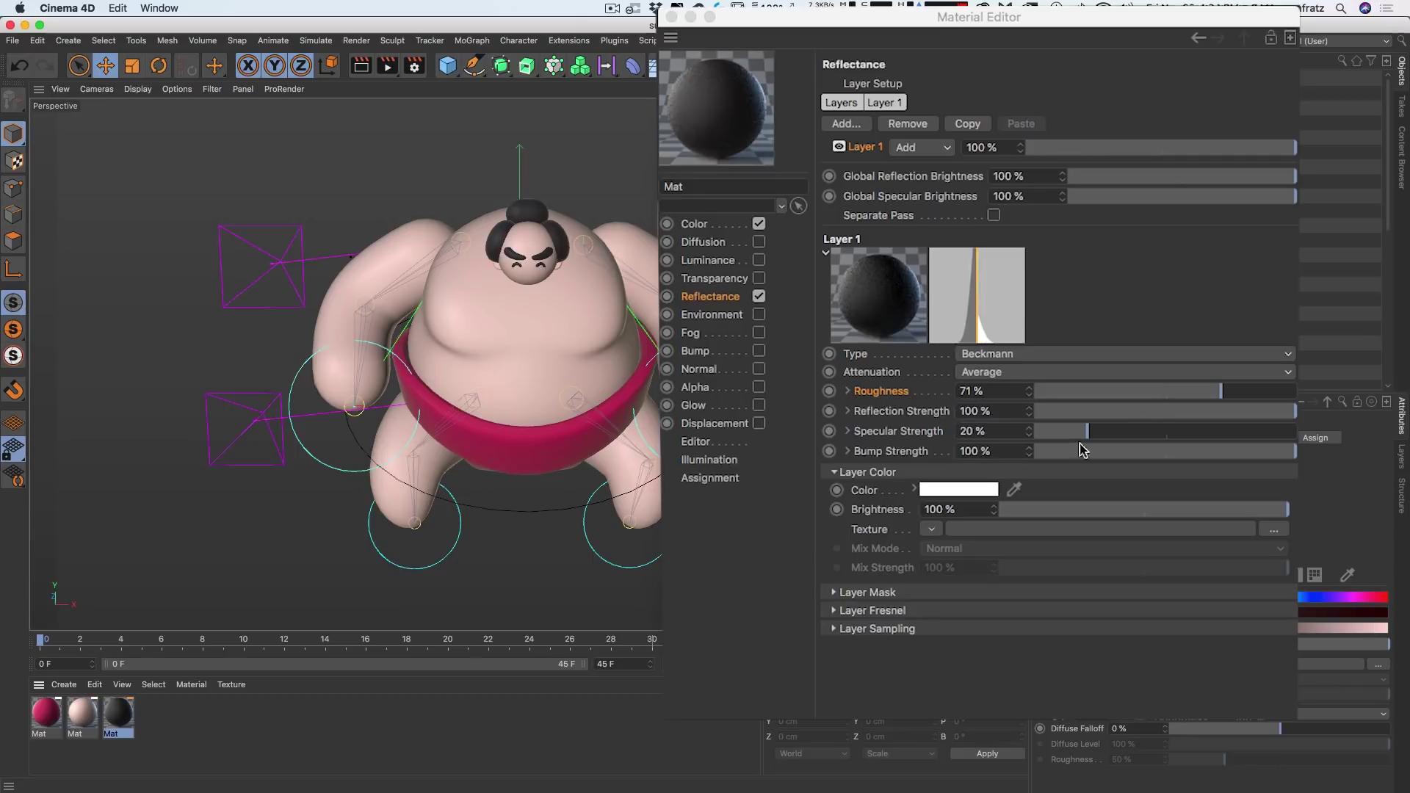
{"action": "left_click", "coordinate": [1230, 391]}
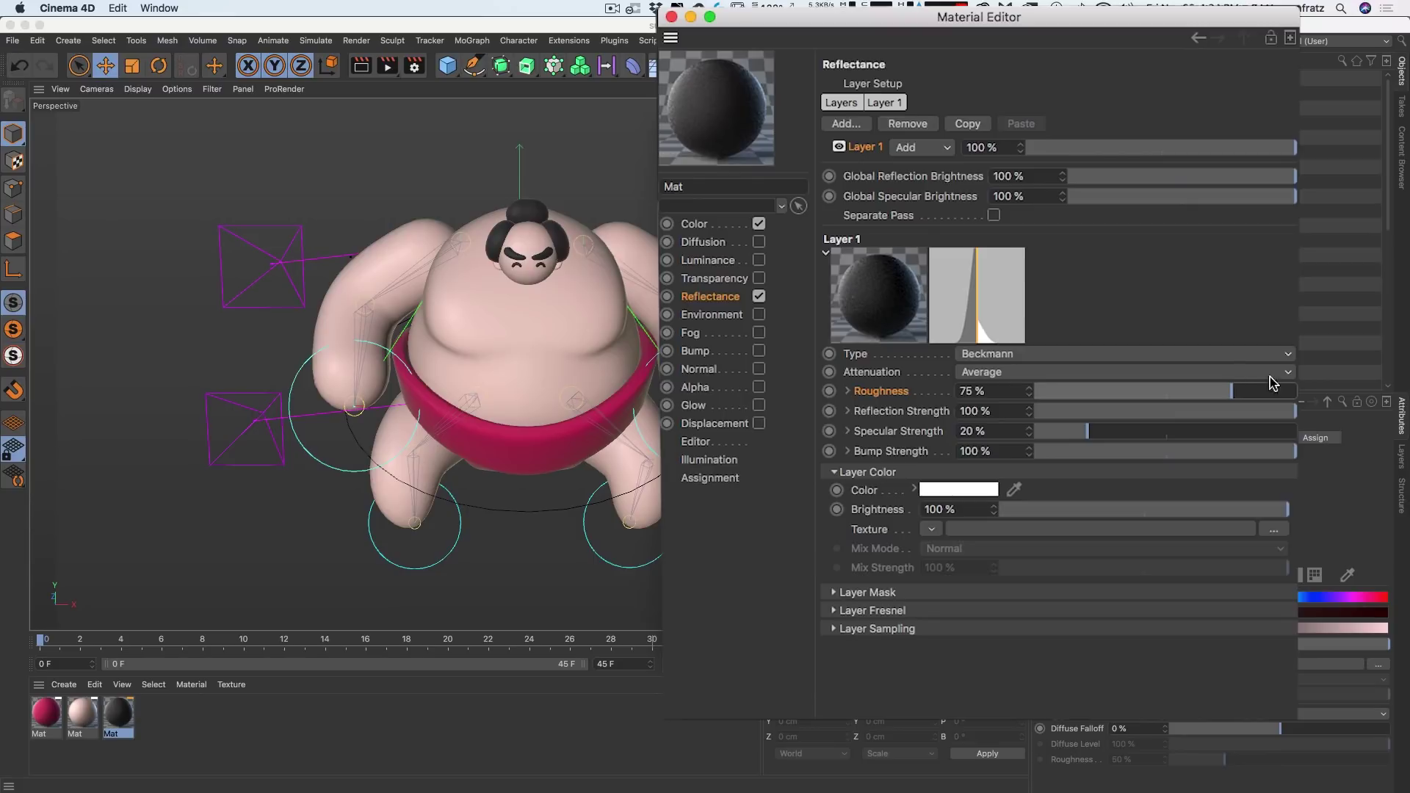
{"action": "left_click_drag", "start_coordinate": [1127, 437], "coordinate": [1093, 431]}
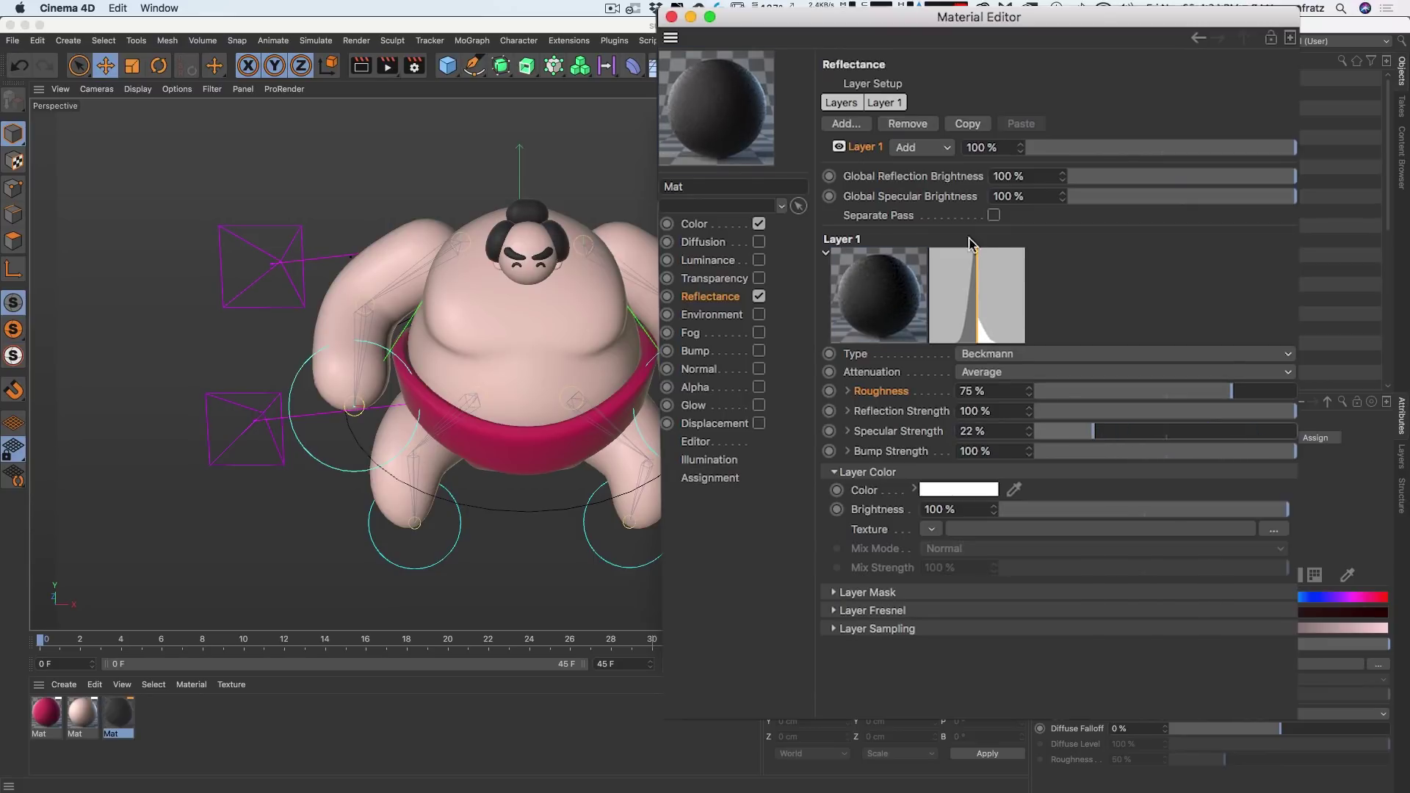
Step: Try a second black-material reflectance layer in Add mode with 0 % Reflection Strength, 100 % Specular Strength and 31 % Roughness, and remove it
{"action": "left_click", "coordinate": [851, 125]}
{"action": "left_click", "coordinate": [936, 128]}
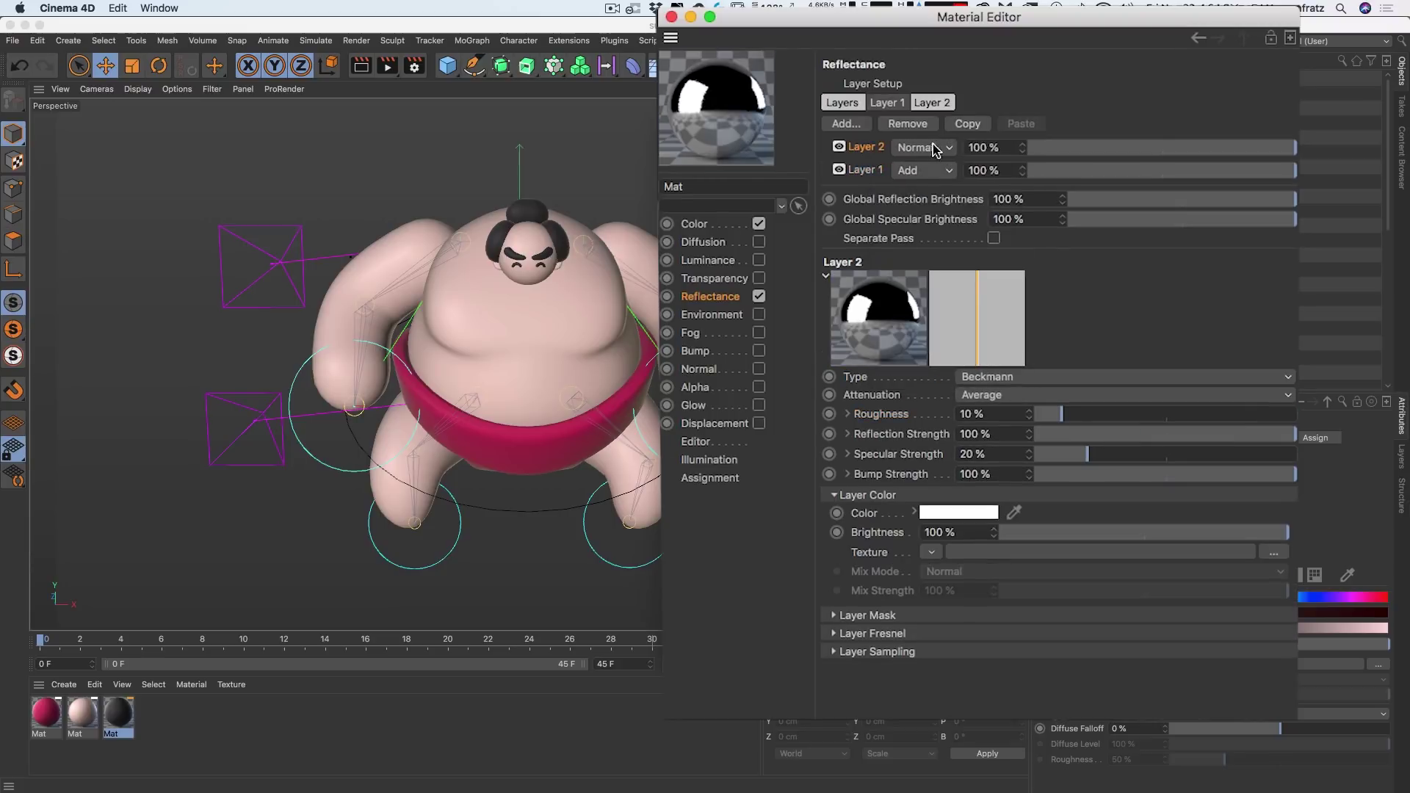
{"action": "left_click", "coordinate": [934, 148]}
{"action": "left_click", "coordinate": [907, 187]}
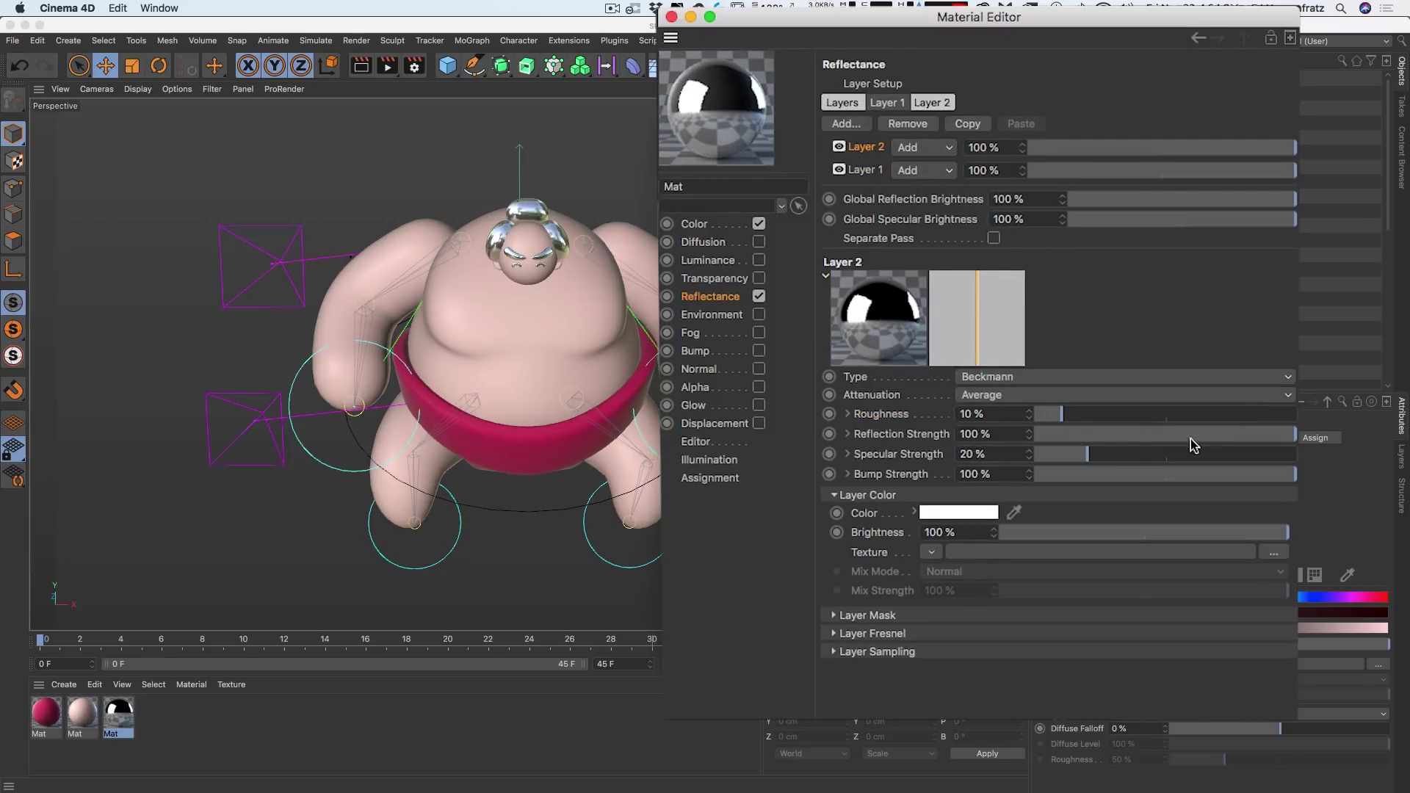
{"action": "left_click_drag", "start_coordinate": [1075, 438], "coordinate": [1298, 453]}
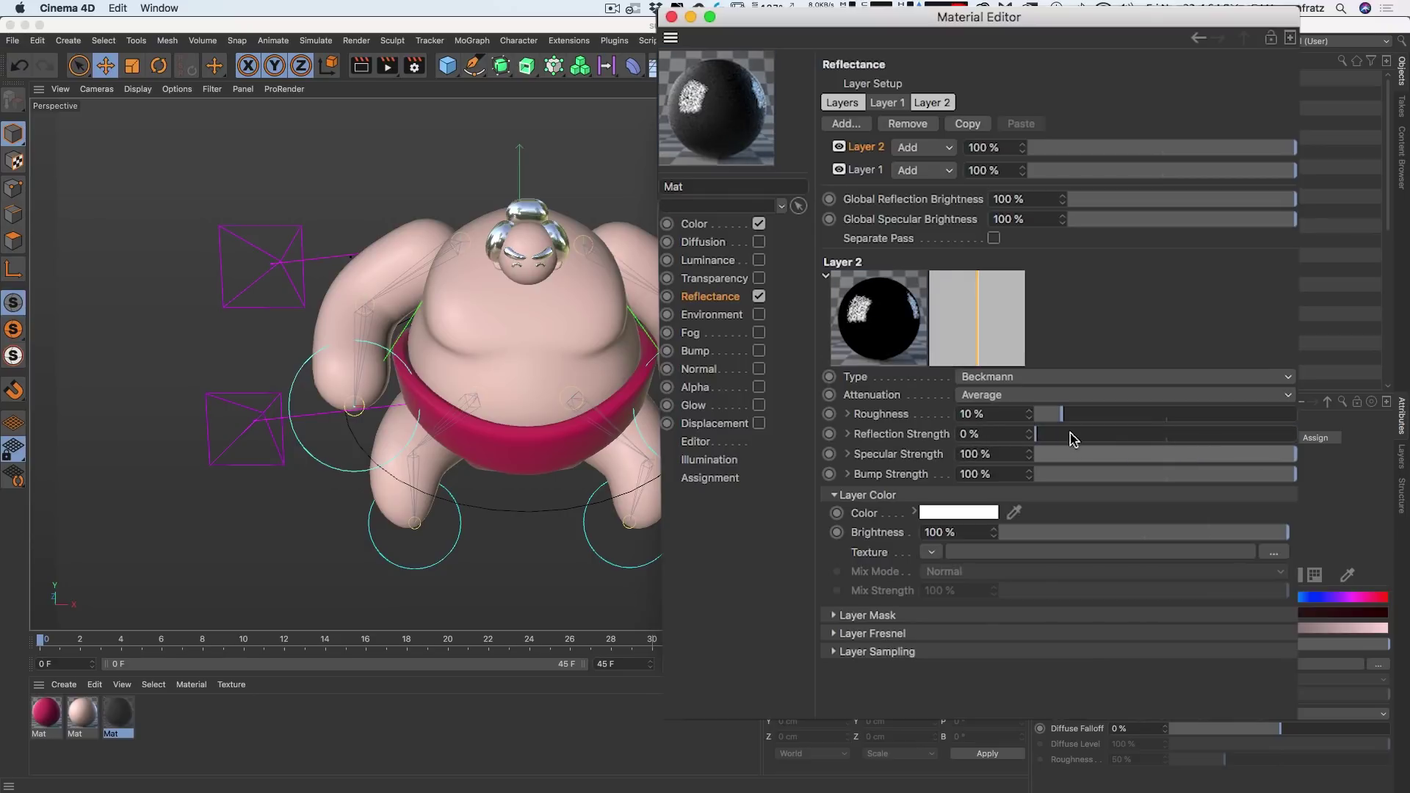
{"action": "left_click_drag", "start_coordinate": [1085, 414], "coordinate": [1116, 415]}
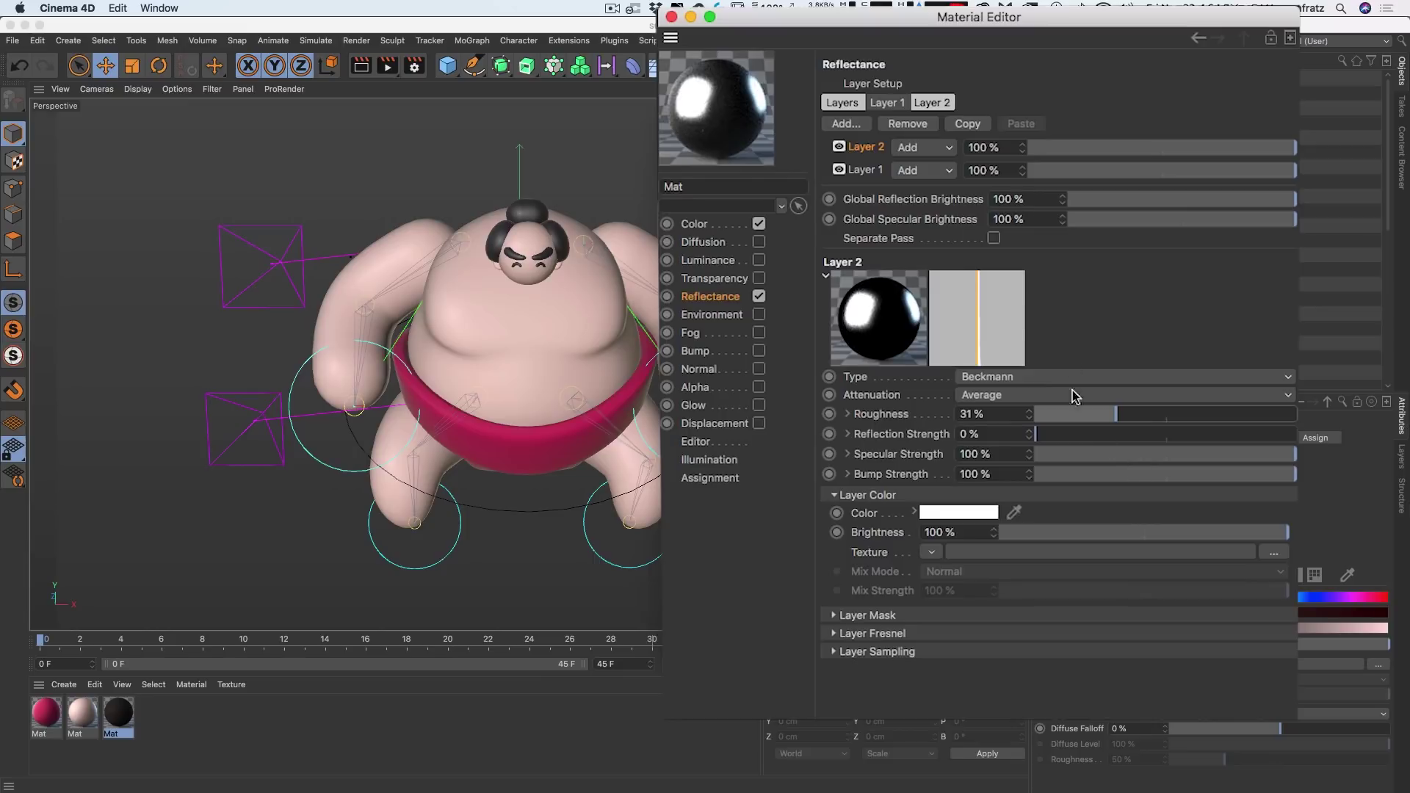
{"action": "left_click", "coordinate": [910, 125]}
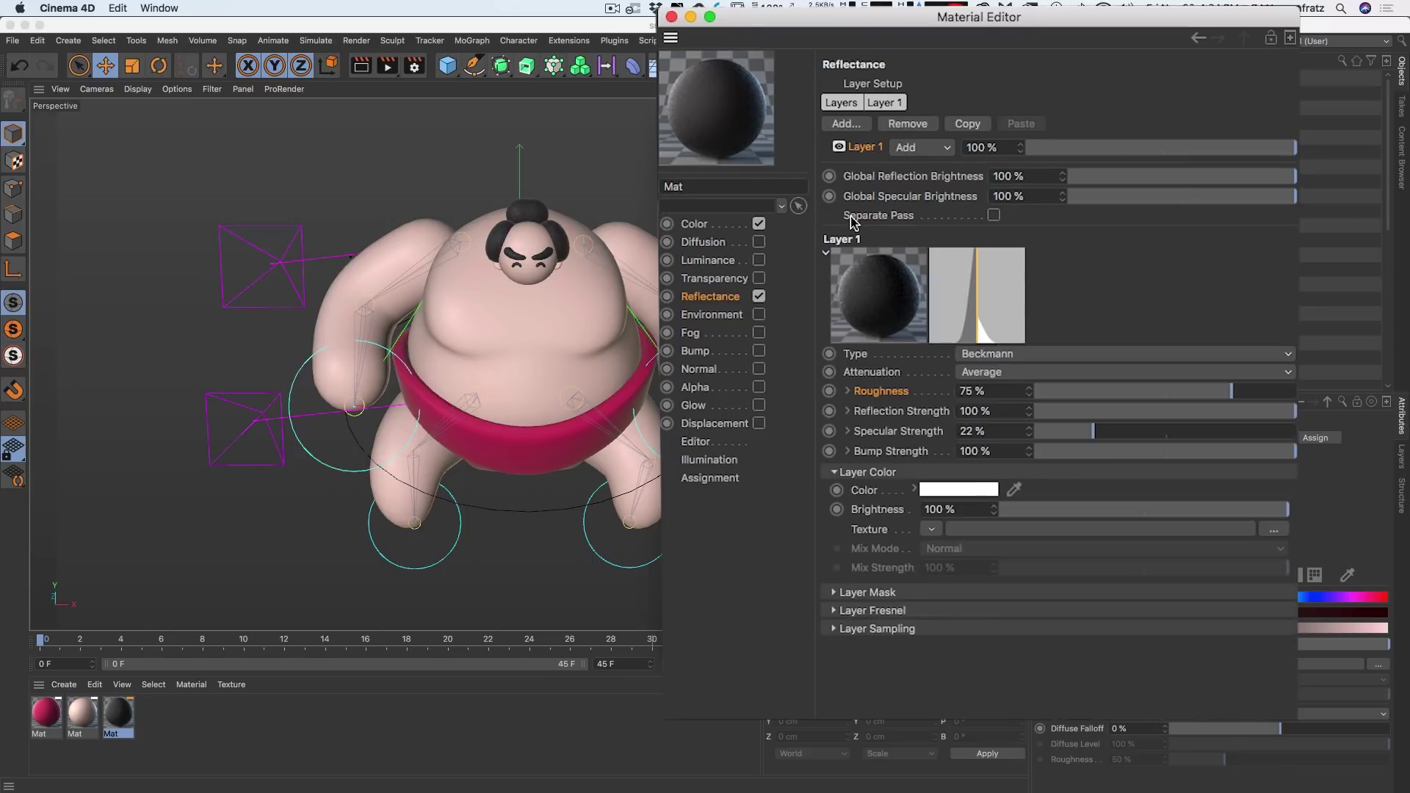
Step: Set the Specular Strength of the black material's remaining reflectance layer to 18 % and close the Material Editor
{"action": "left_click_drag", "start_coordinate": [1089, 434], "coordinate": [1083, 433]}
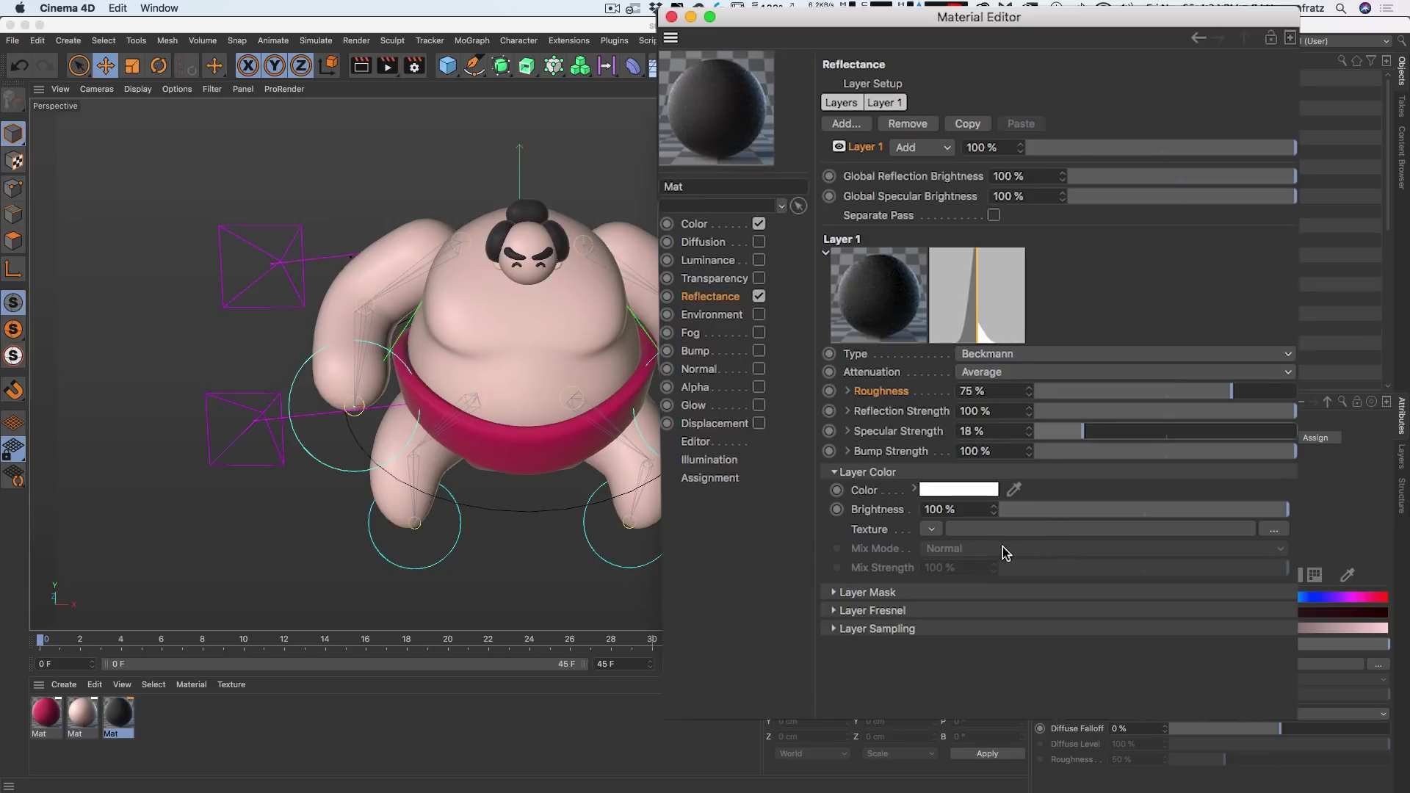
{"action": "left_click", "coordinate": [671, 16]}
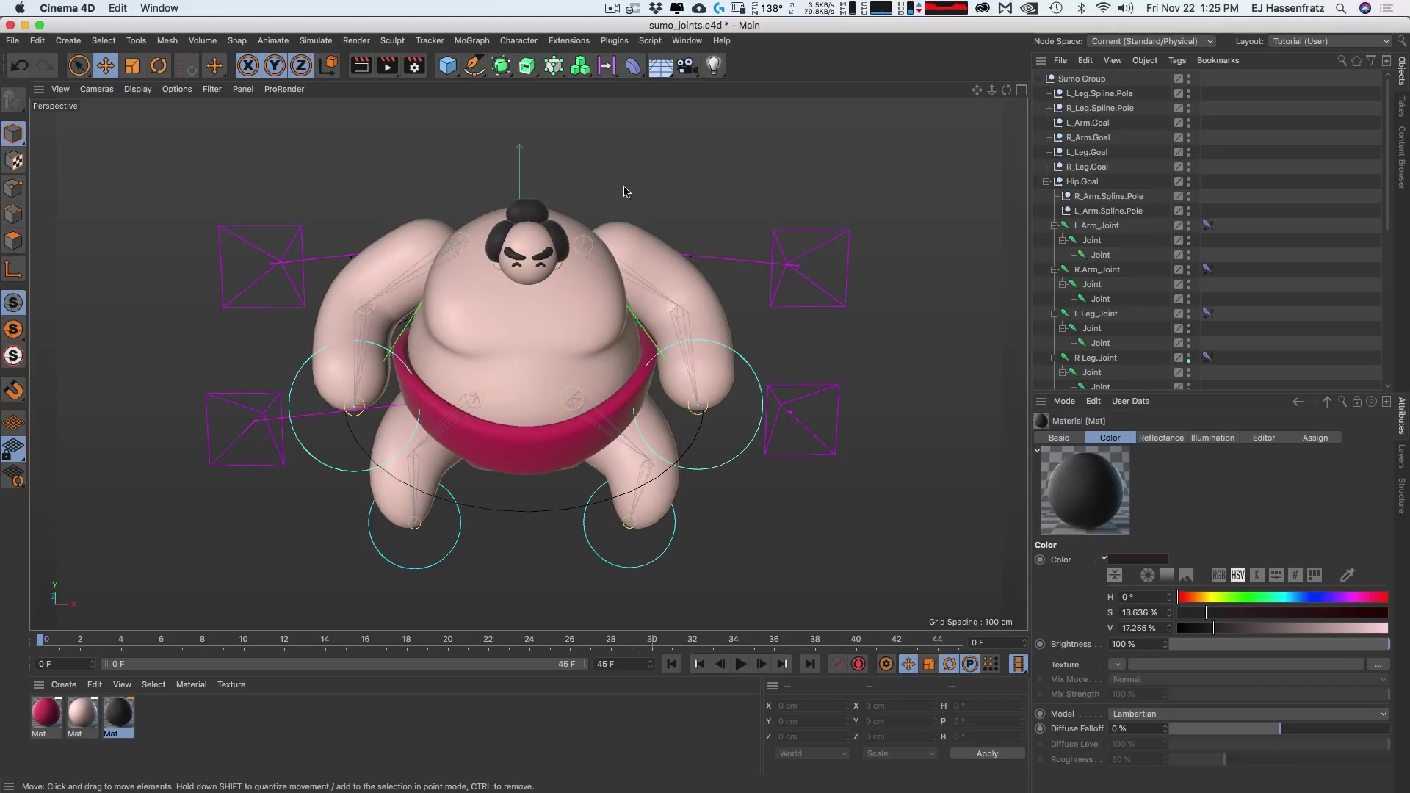
Step: Show the Timeline's Dope Sheet to examine the keyframes on the character's controllers, and close it again
{"action": "left_click", "coordinate": [686, 40]}
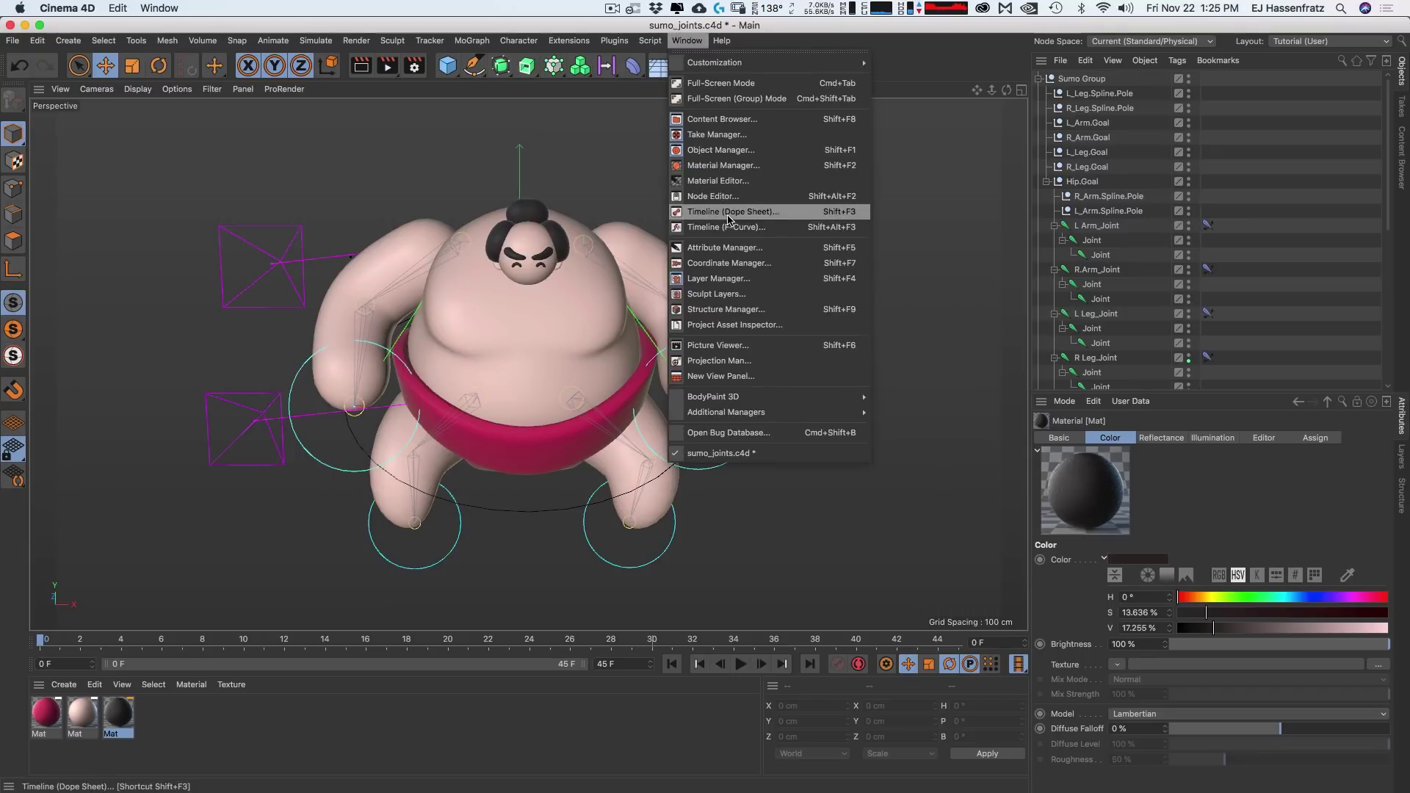
{"action": "left_click", "coordinate": [727, 215]}
{"action": "left_click_drag", "start_coordinate": [897, 209], "coordinate": [499, 136]}
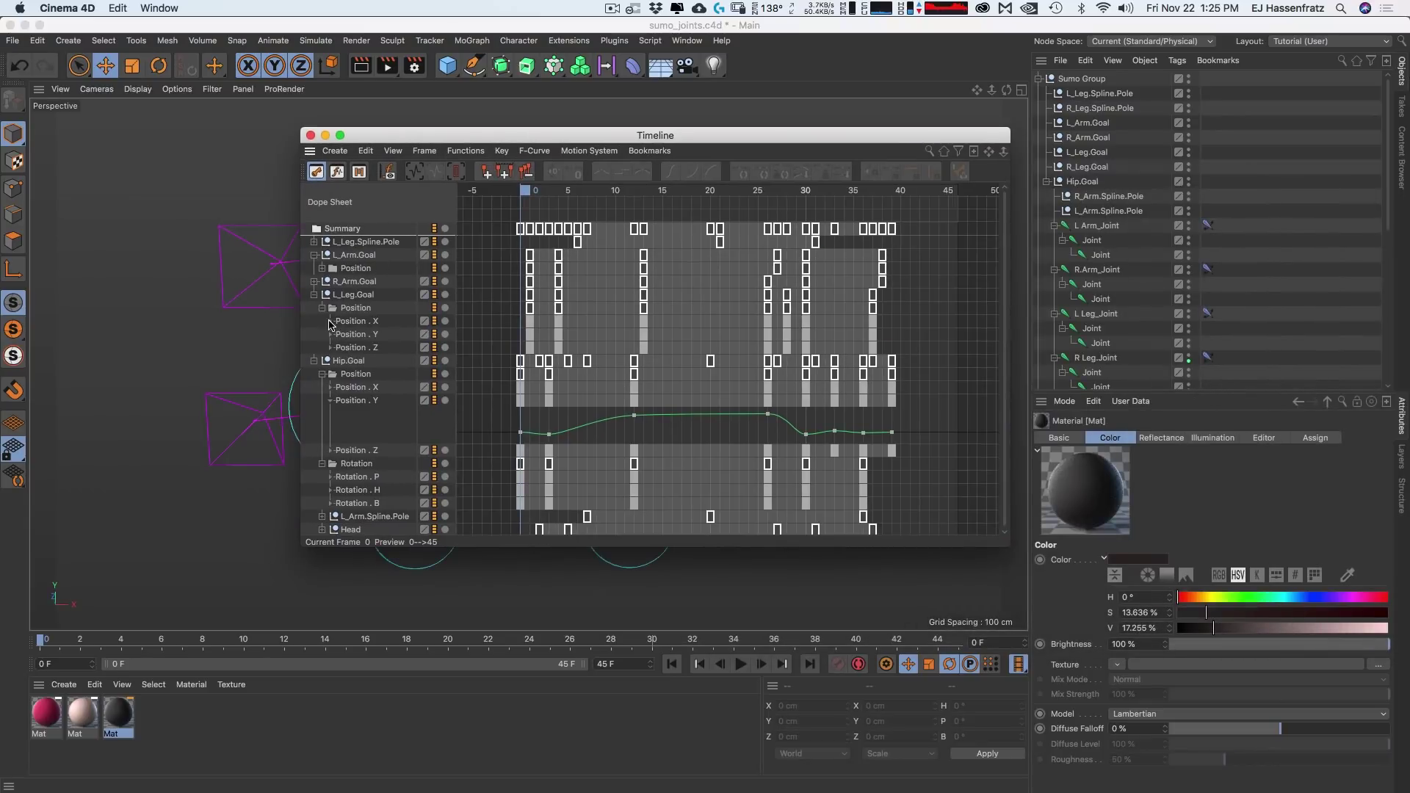
{"action": "left_click", "coordinate": [330, 324]}
{"action": "left_click", "coordinate": [330, 324]}
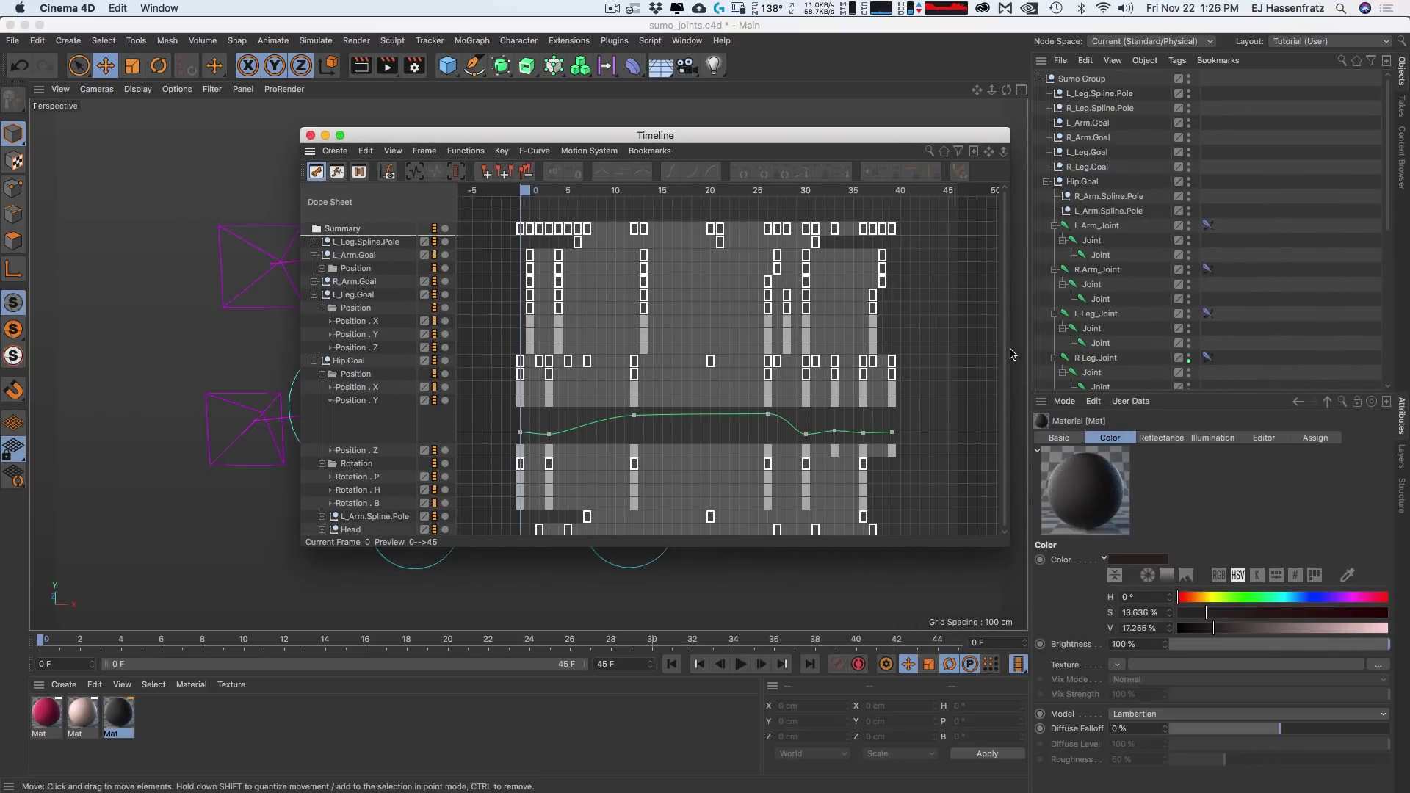
{"action": "scroll", "coordinate": [328, 477], "scroll_direction": "down", "scroll_amount": 1}
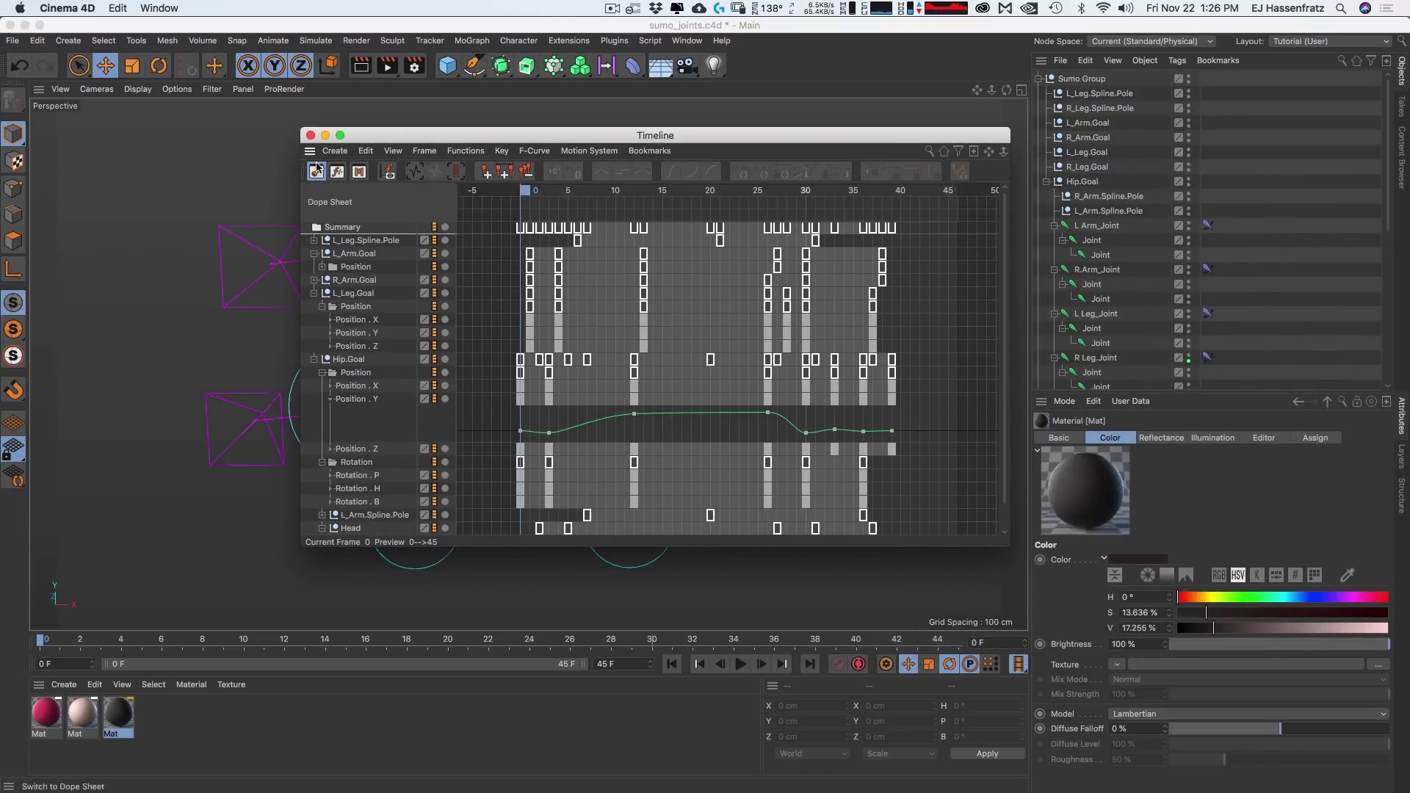
{"action": "left_click", "coordinate": [310, 135]}
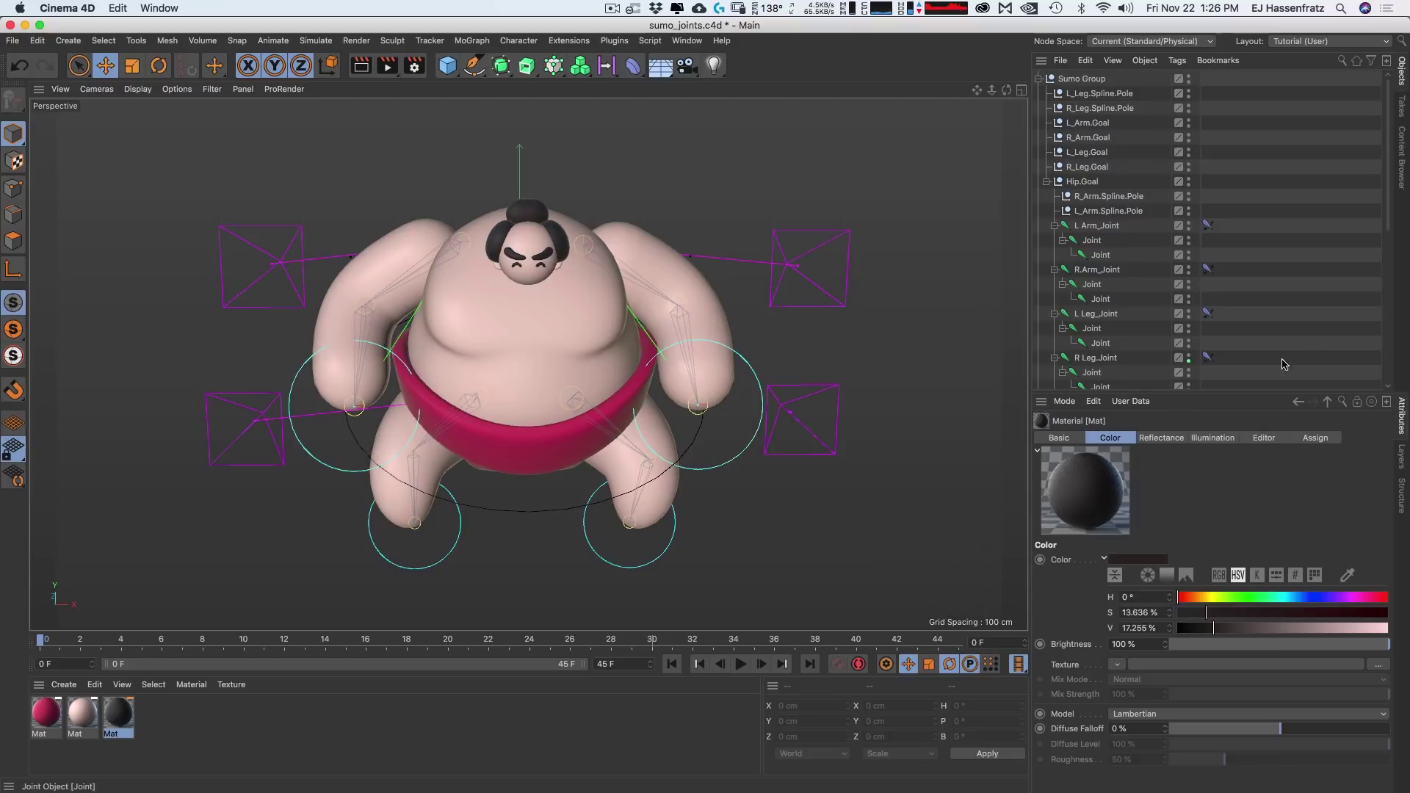
Step: Display the joint weights on the L Leg mesh and scrub the animation through to frame 37 to examine how the leg bends
{"action": "scroll", "coordinate": [1364, 259], "scroll_direction": "down", "scroll_amount": 10}
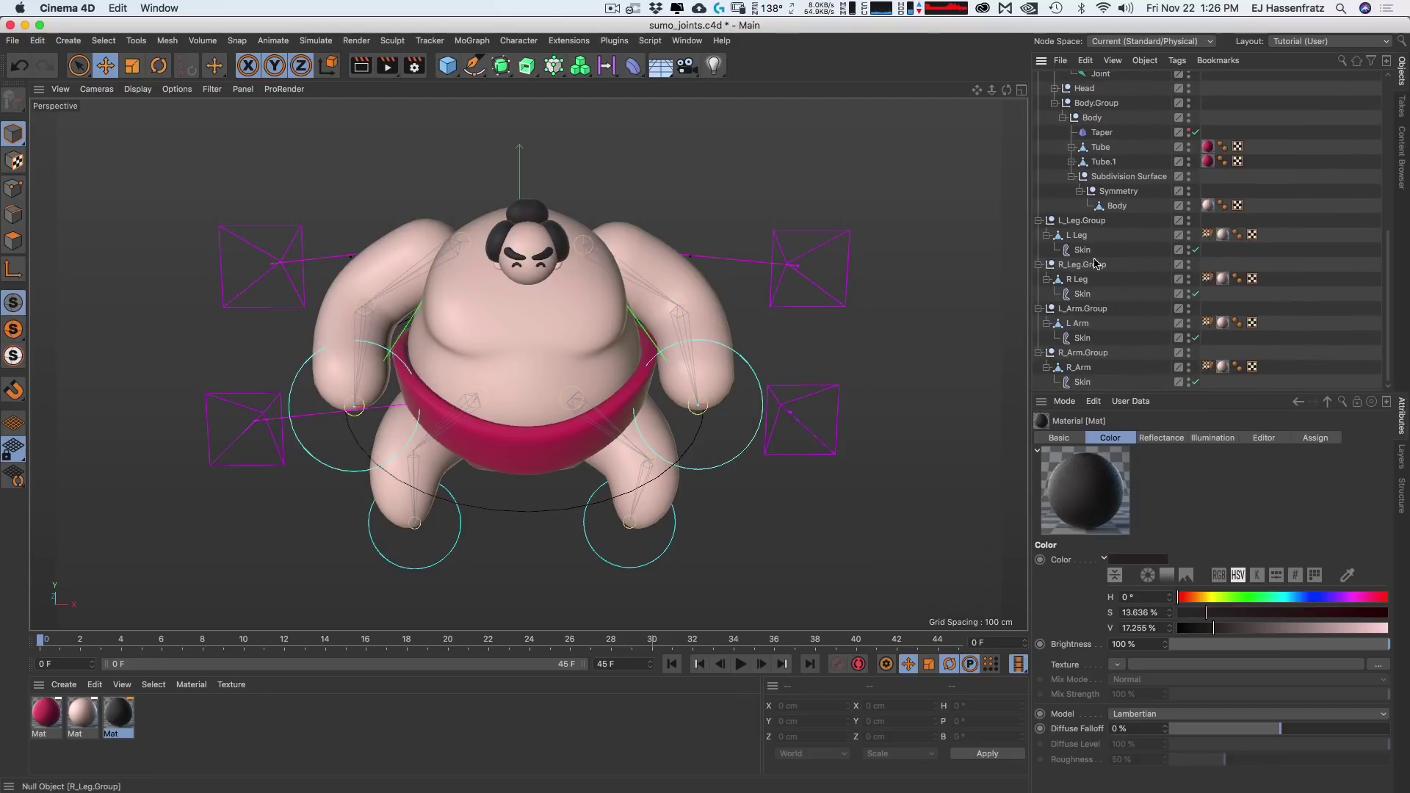
{"action": "left_click", "coordinate": [1086, 236]}
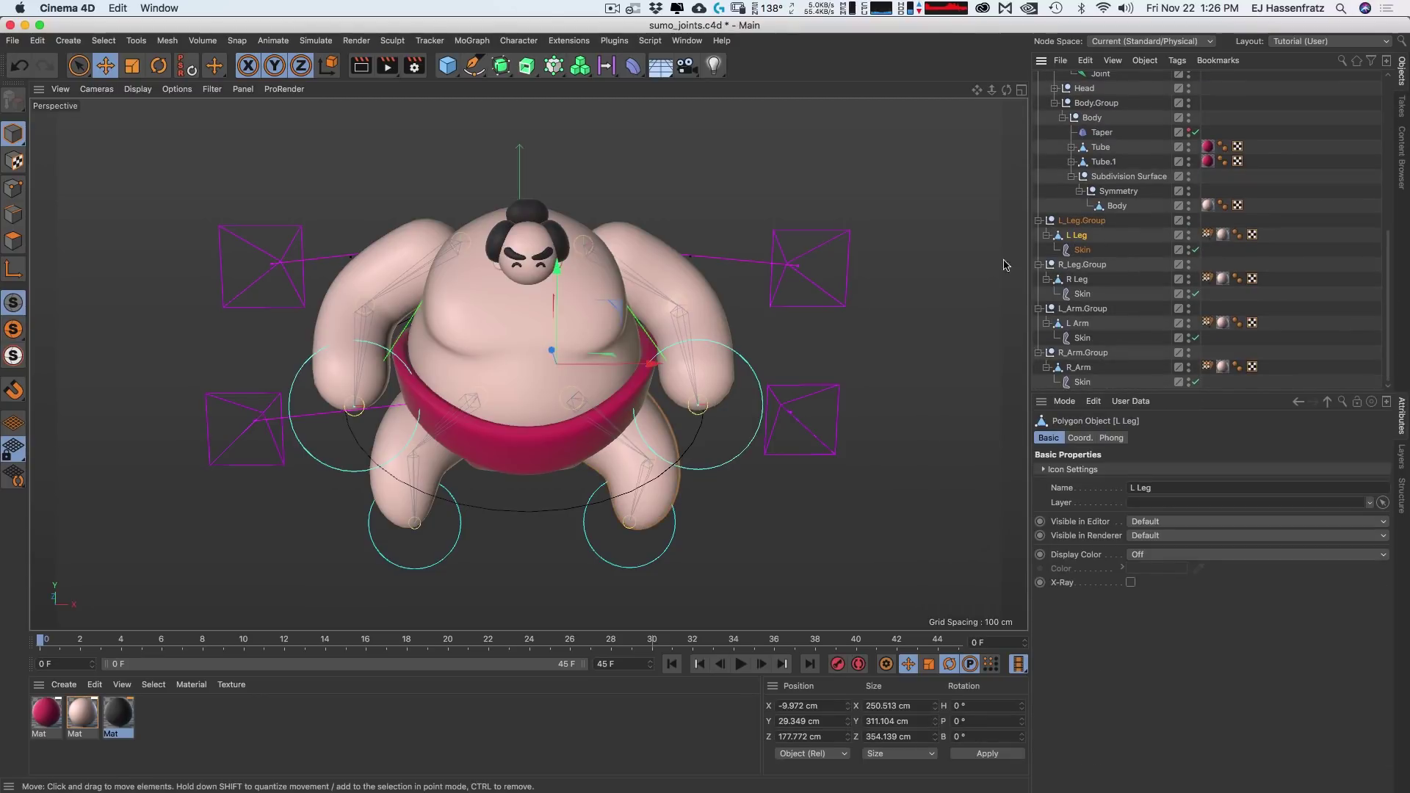
{"action": "double_click", "coordinate": [1208, 238], "text": "super"}
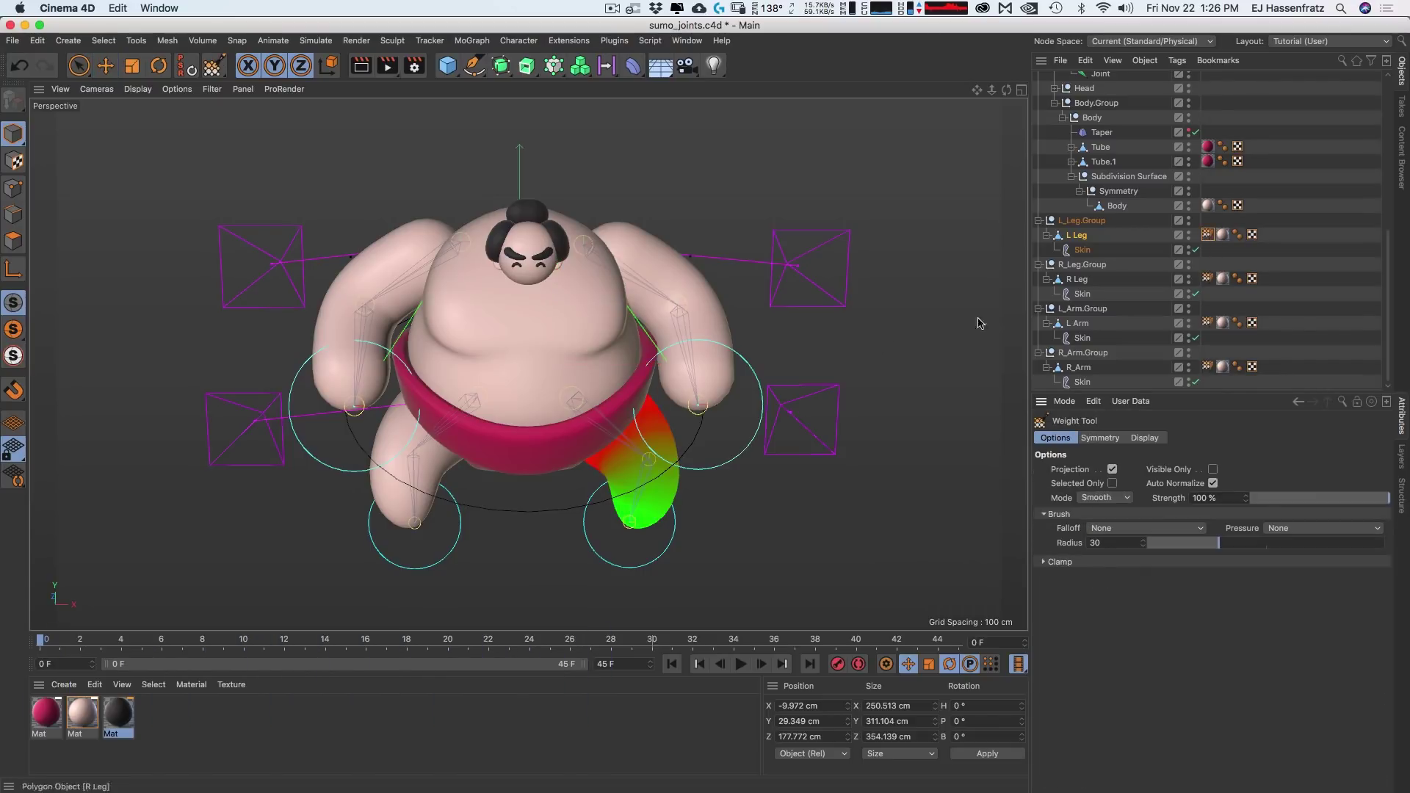
{"action": "left_click_drag", "start_coordinate": [79, 643], "coordinate": [305, 643]}
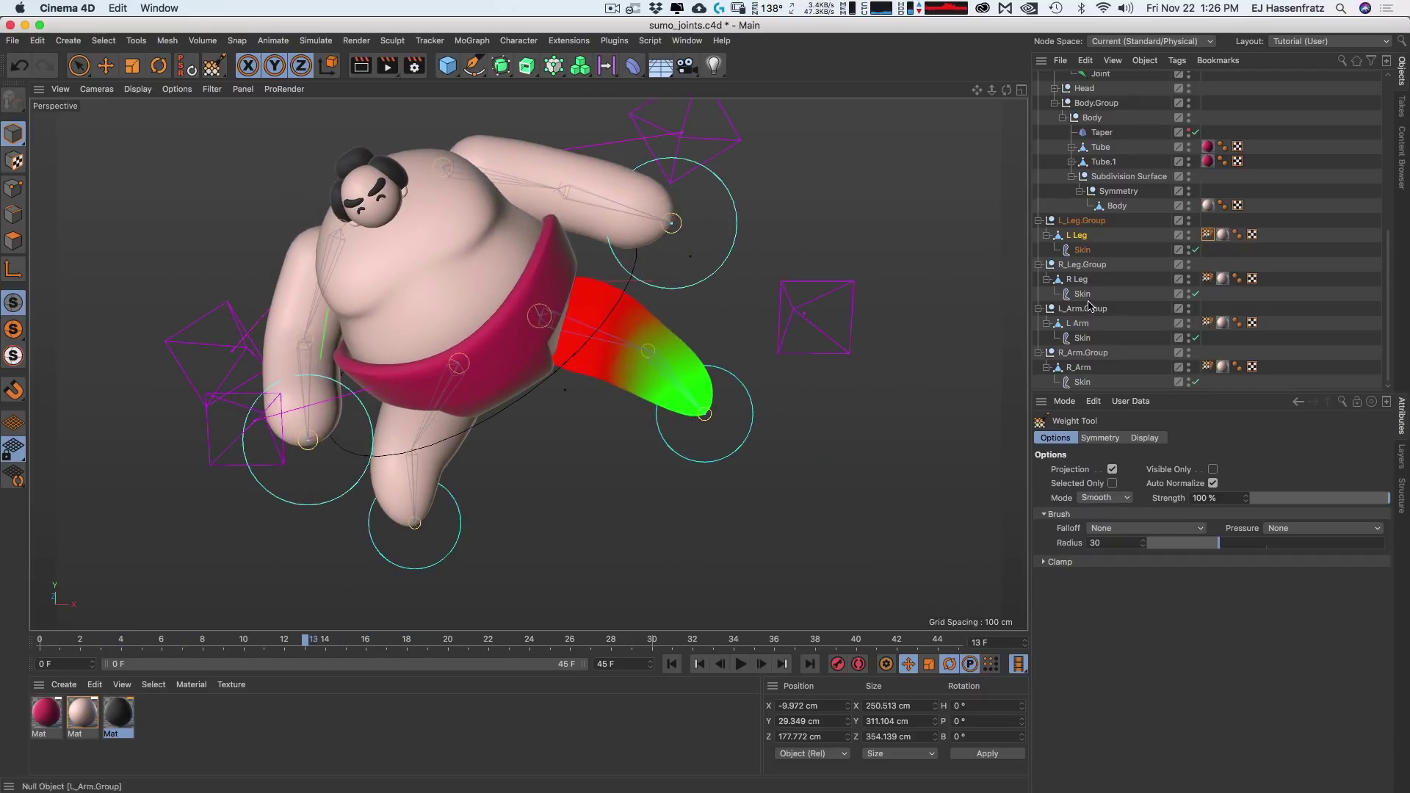
{"action": "left_click_drag", "start_coordinate": [322, 645], "coordinate": [468, 596]}
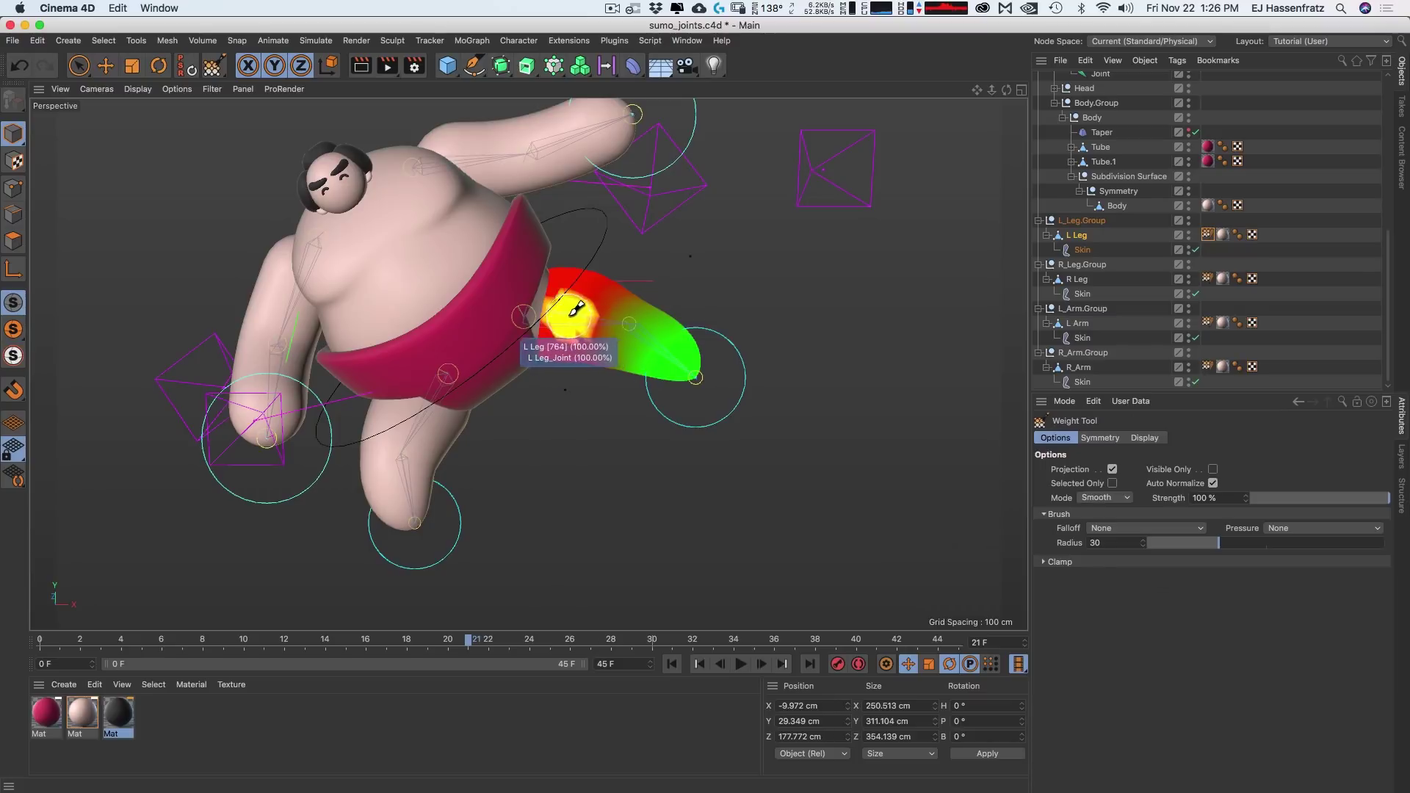
{"action": "mouse_move", "coordinate": [573, 298]}
{"action": "left_mouse_down"}
{"action": "mouse_move", "coordinate": [656, 334]}
{"action": "mouse_move", "coordinate": [567, 315]}
{"action": "mouse_move", "coordinate": [623, 324]}
{"action": "left_mouse_up"}
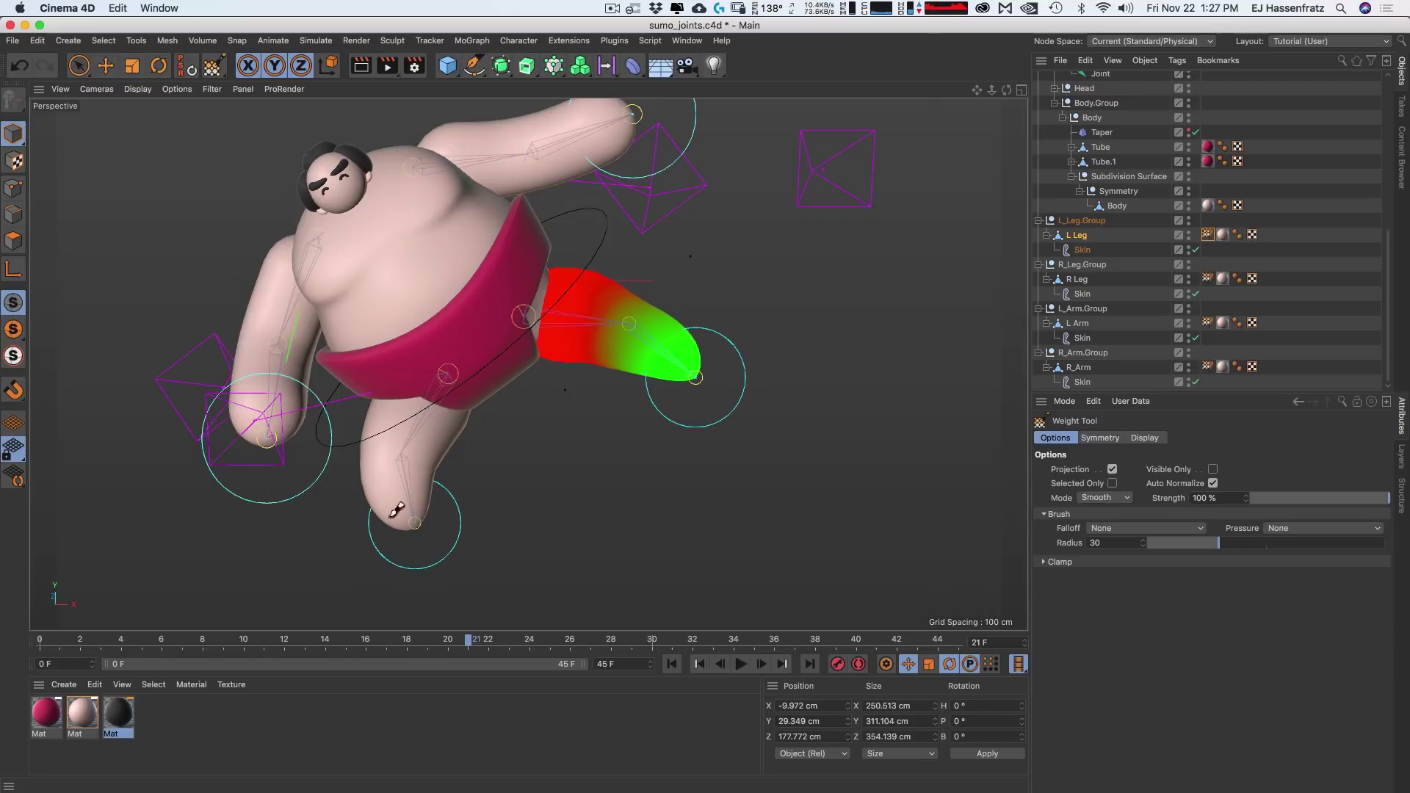
{"action": "left_click_drag", "start_coordinate": [310, 646], "coordinate": [795, 654]}
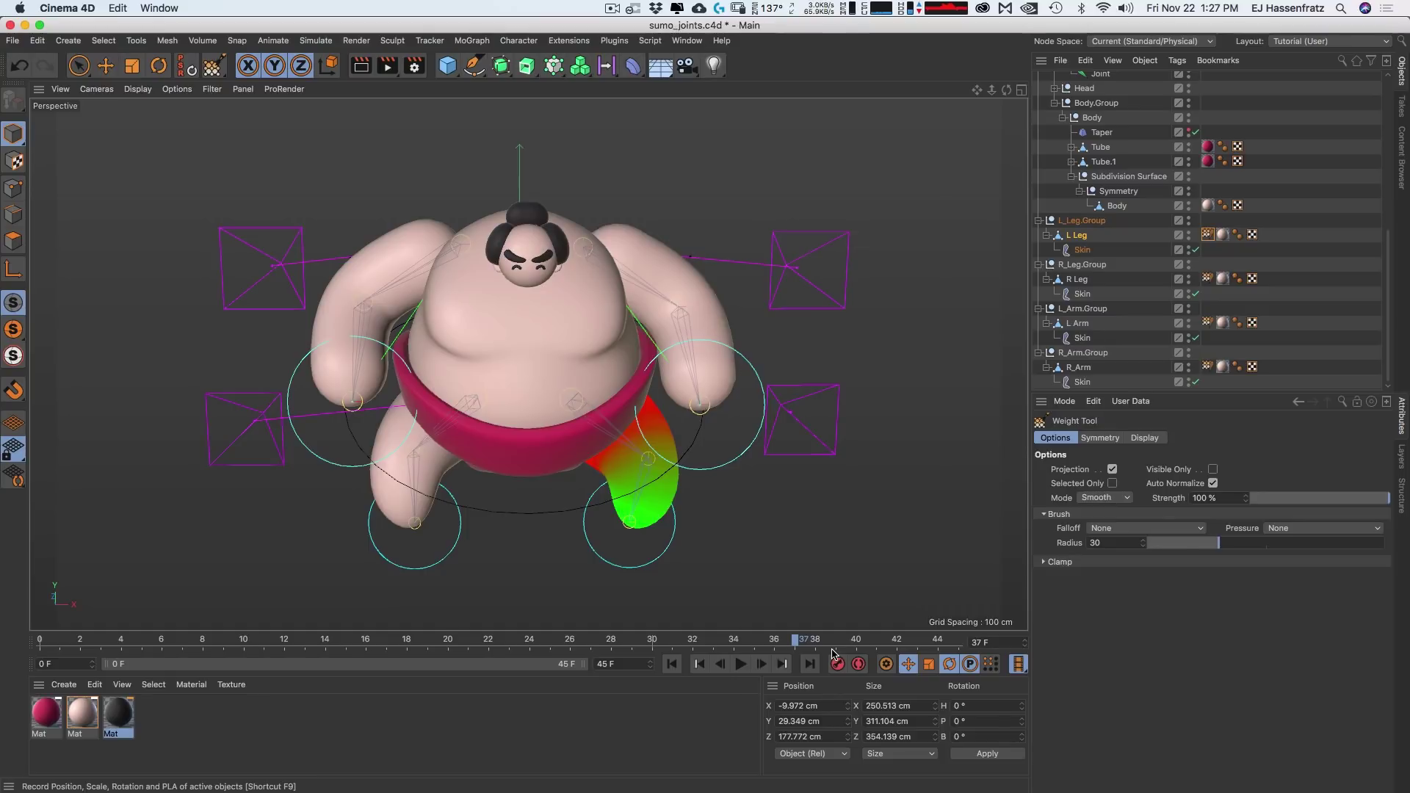
Step: Deselect the leg, select the Body mesh with the Move tool and play the animation to review the body's movement
{"action": "left_click", "coordinate": [1300, 222]}
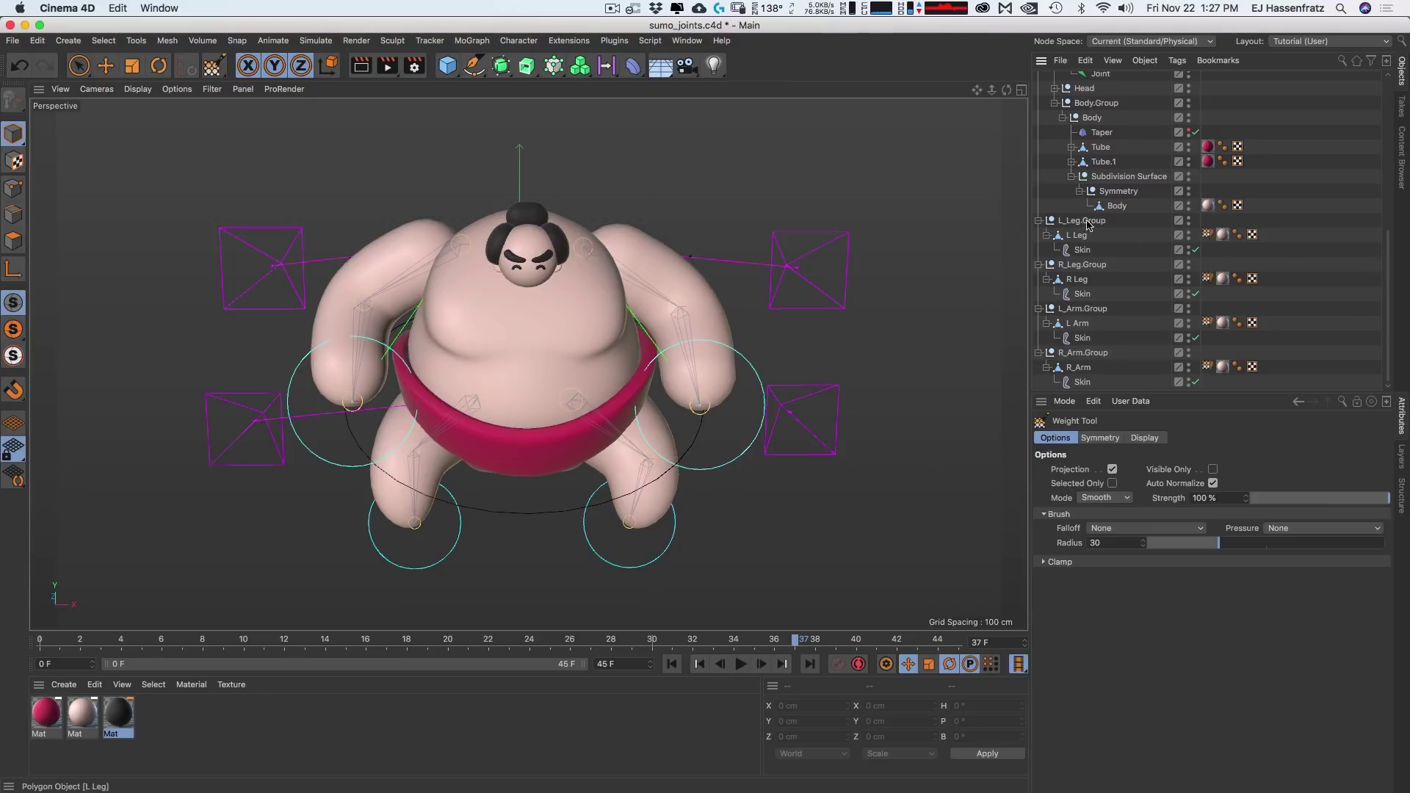
{"action": "left_click", "coordinate": [1117, 206]}
{"action": "key", "text": "e"}
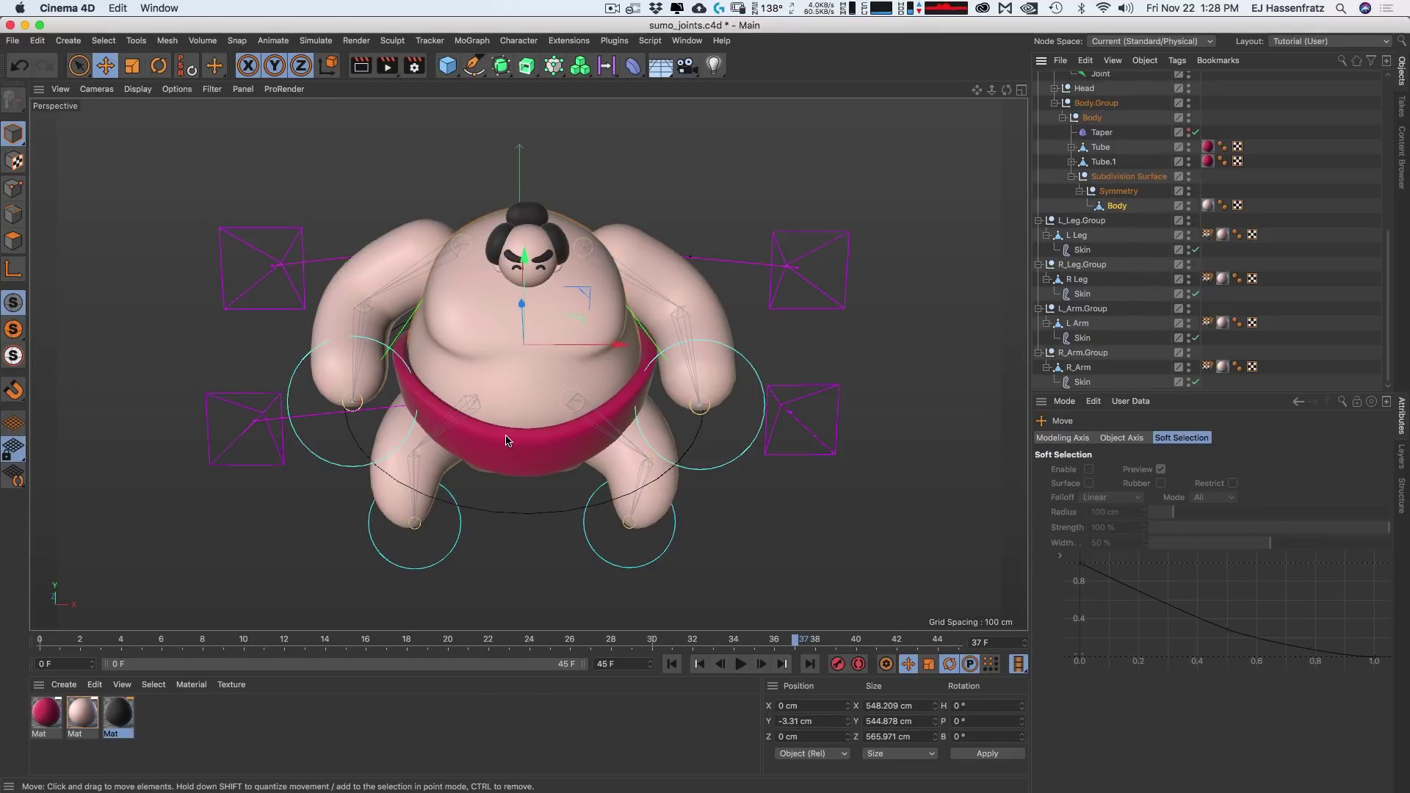
{"action": "left_click", "coordinate": [741, 664]}
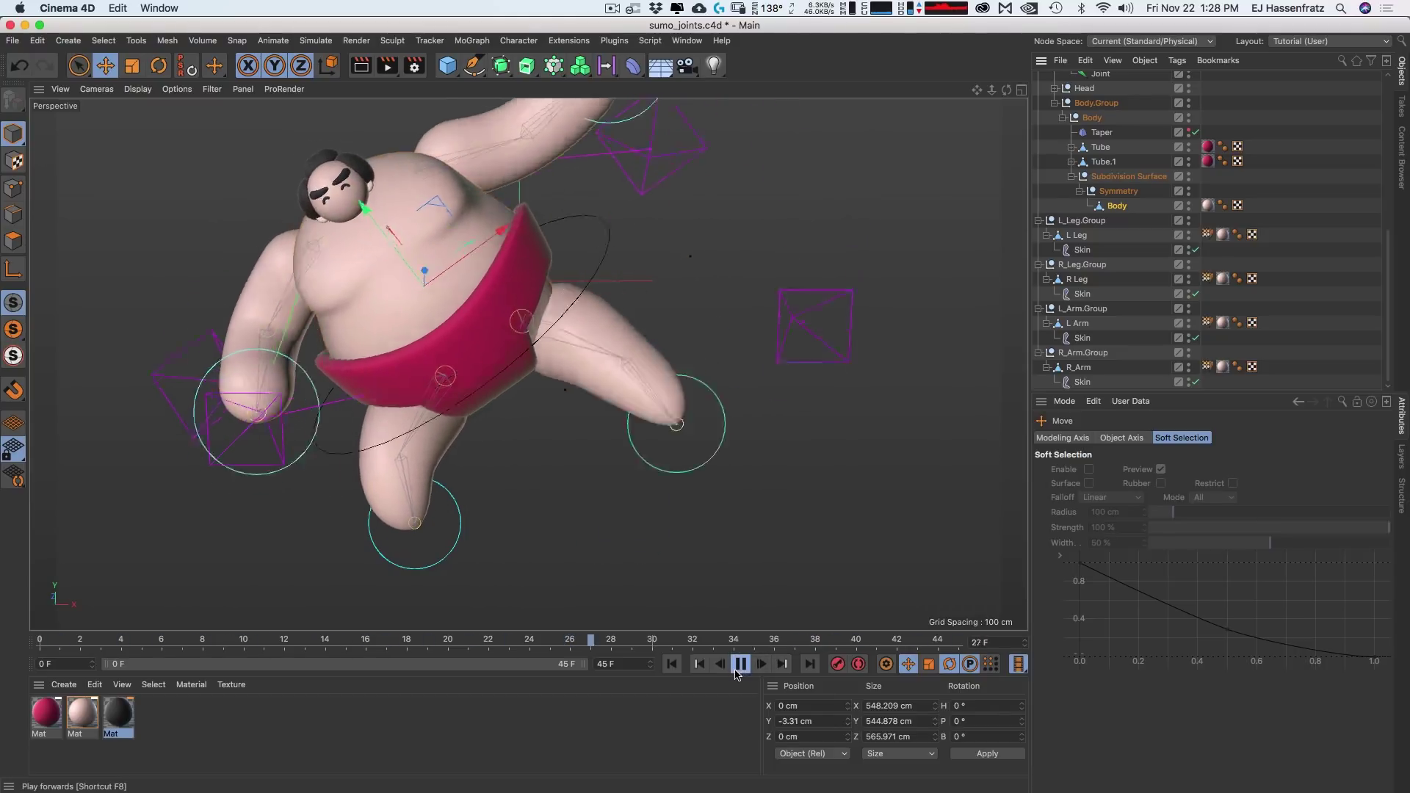
Step: Show the Timeline's Dope Sheet, load the L Leg mesh into it and select its entry
{"action": "left_click", "coordinate": [1117, 207]}
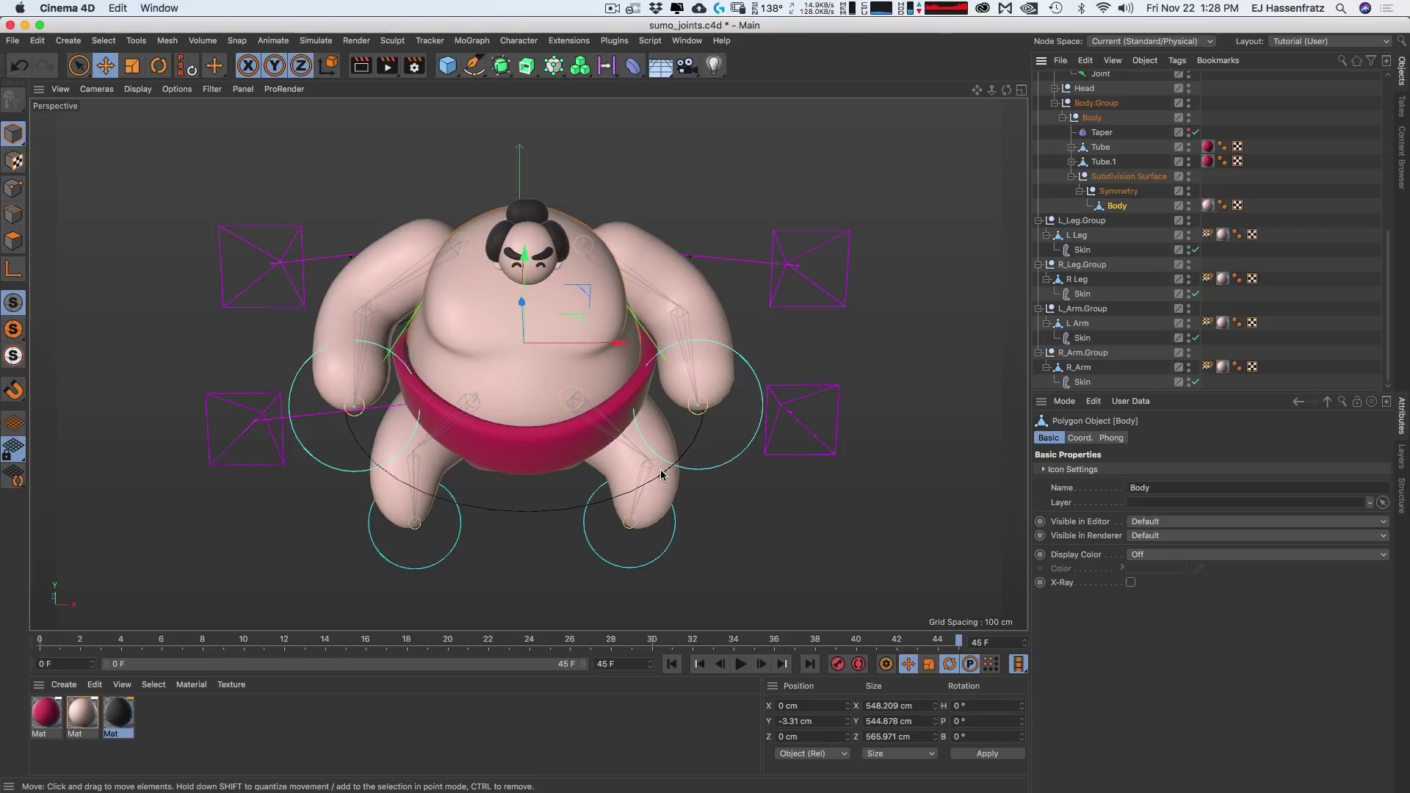
{"action": "left_click", "coordinate": [687, 41]}
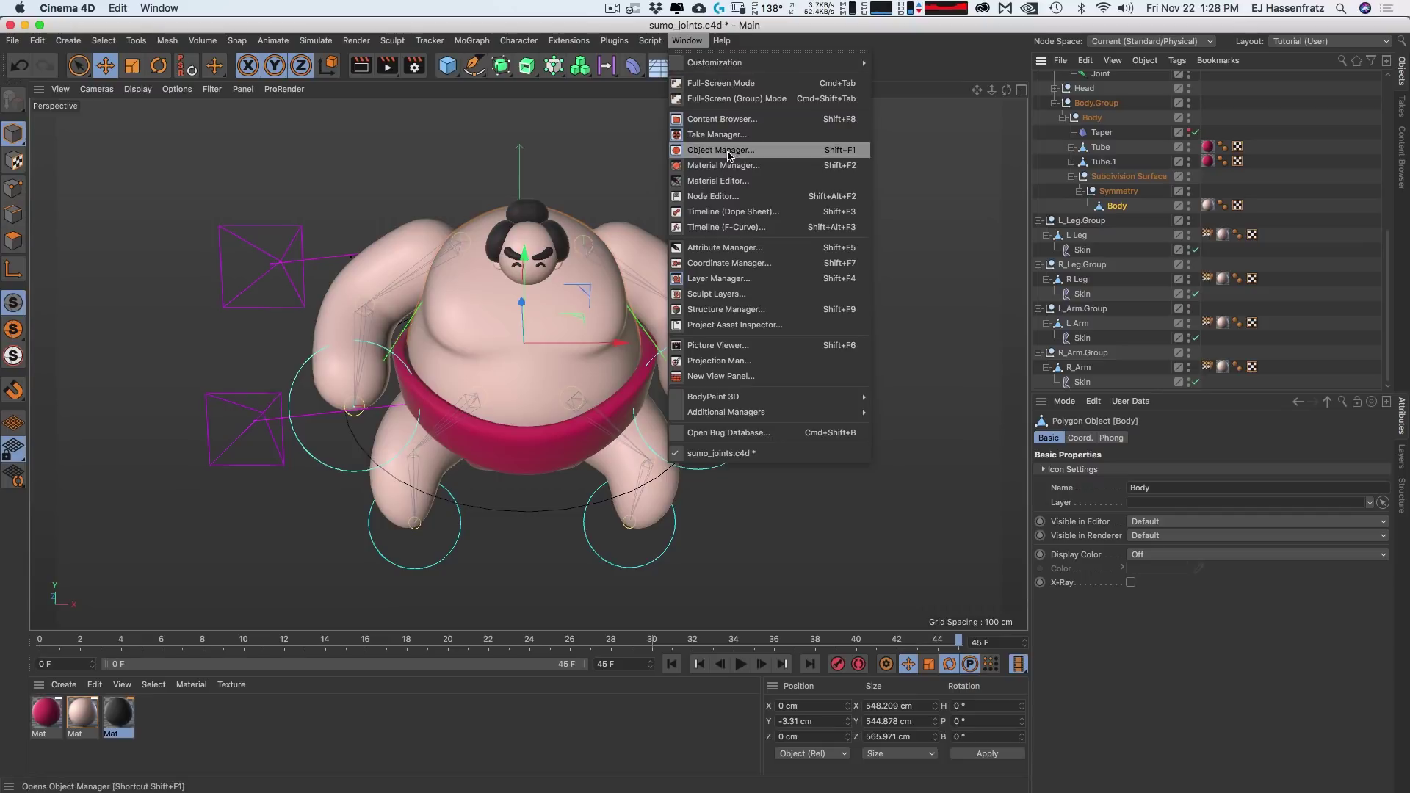
{"action": "left_click", "coordinate": [726, 212]}
{"action": "left_click_drag", "start_coordinate": [986, 195], "coordinate": [523, 70]}
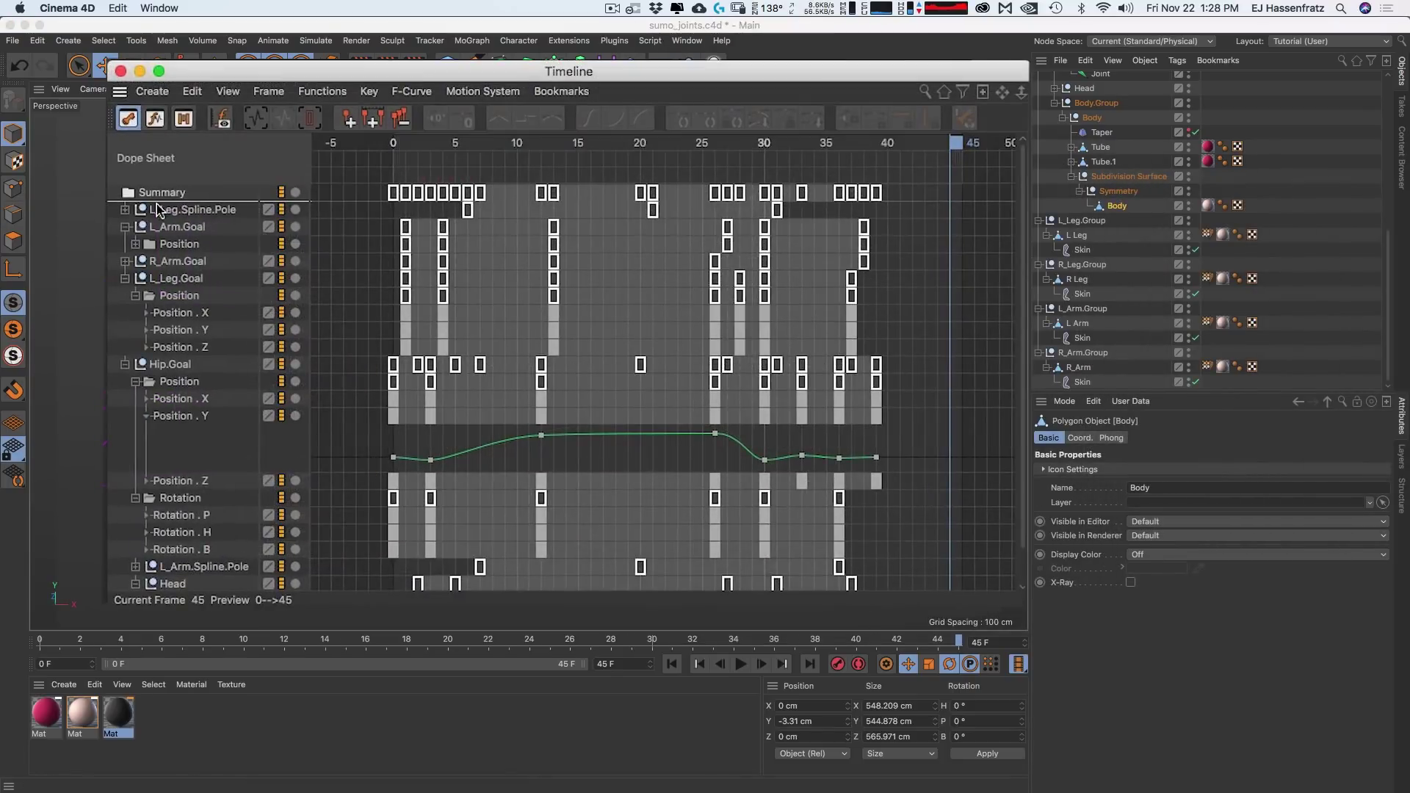
{"action": "left_click", "coordinate": [1071, 237]}
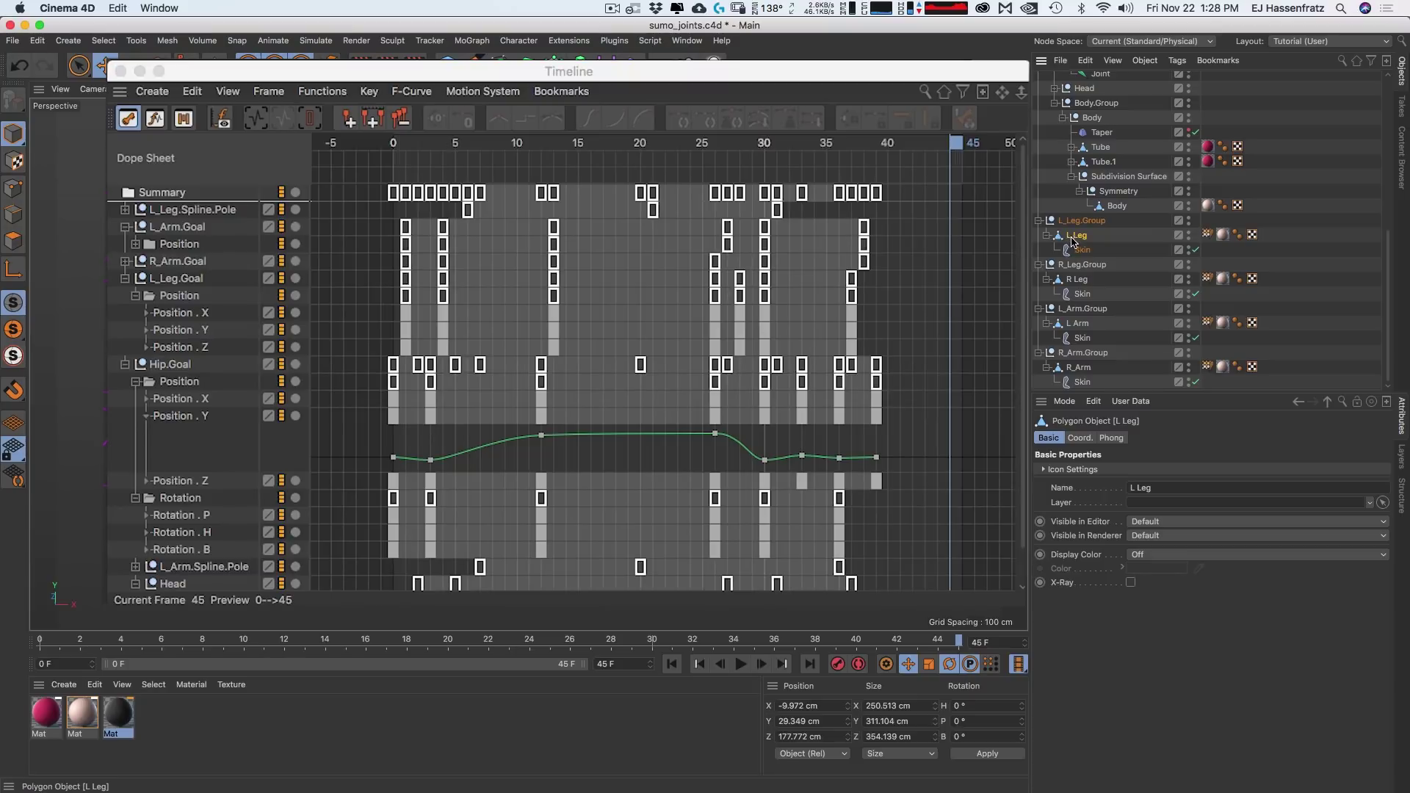
{"action": "left_click_drag", "start_coordinate": [1079, 236], "coordinate": [176, 257]}
{"action": "left_click", "coordinate": [163, 214]}
Step: Examine the Bake Objects options for the L Leg, cancel them, close the Timeline and deselect the mesh
{"action": "left_click", "coordinate": [321, 91]}
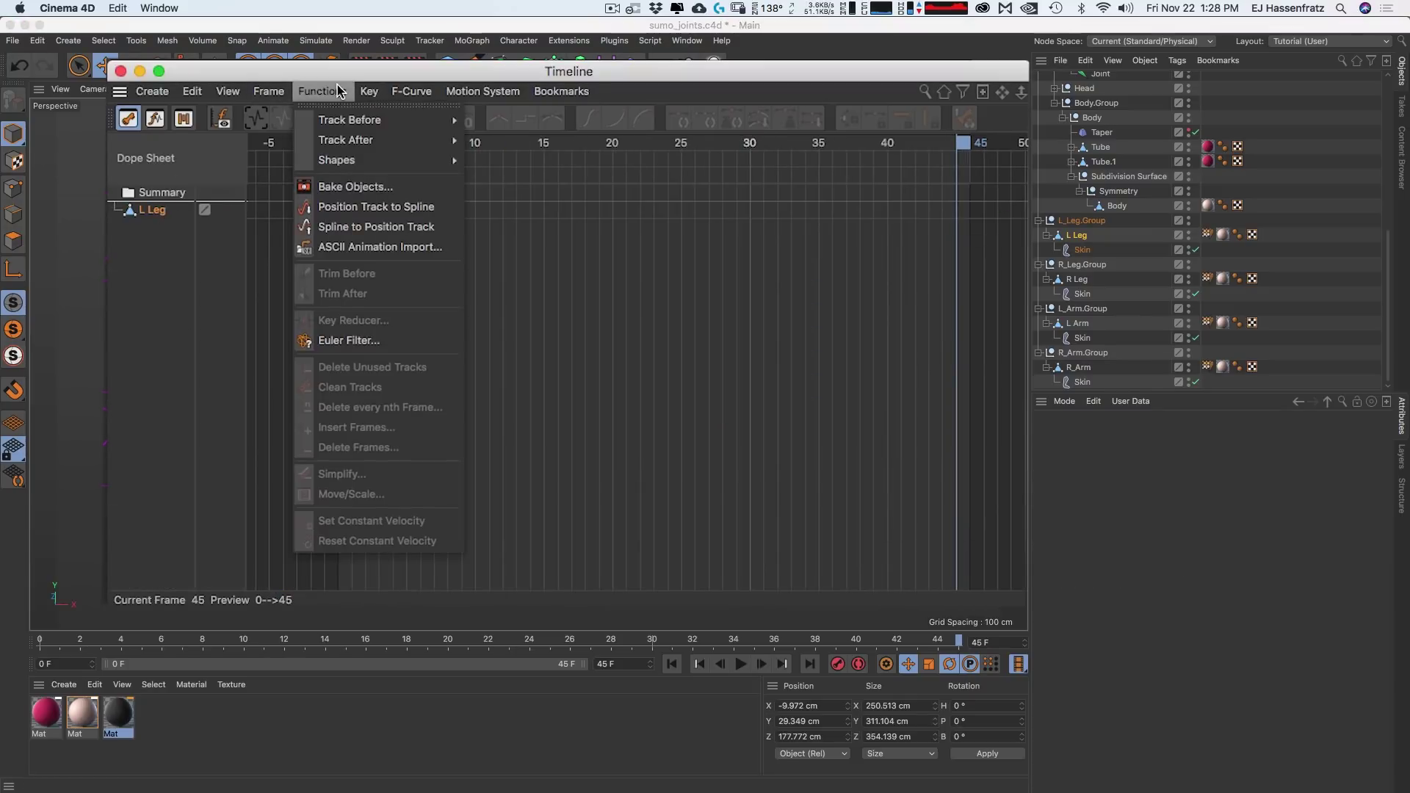
{"action": "left_click", "coordinate": [350, 192]}
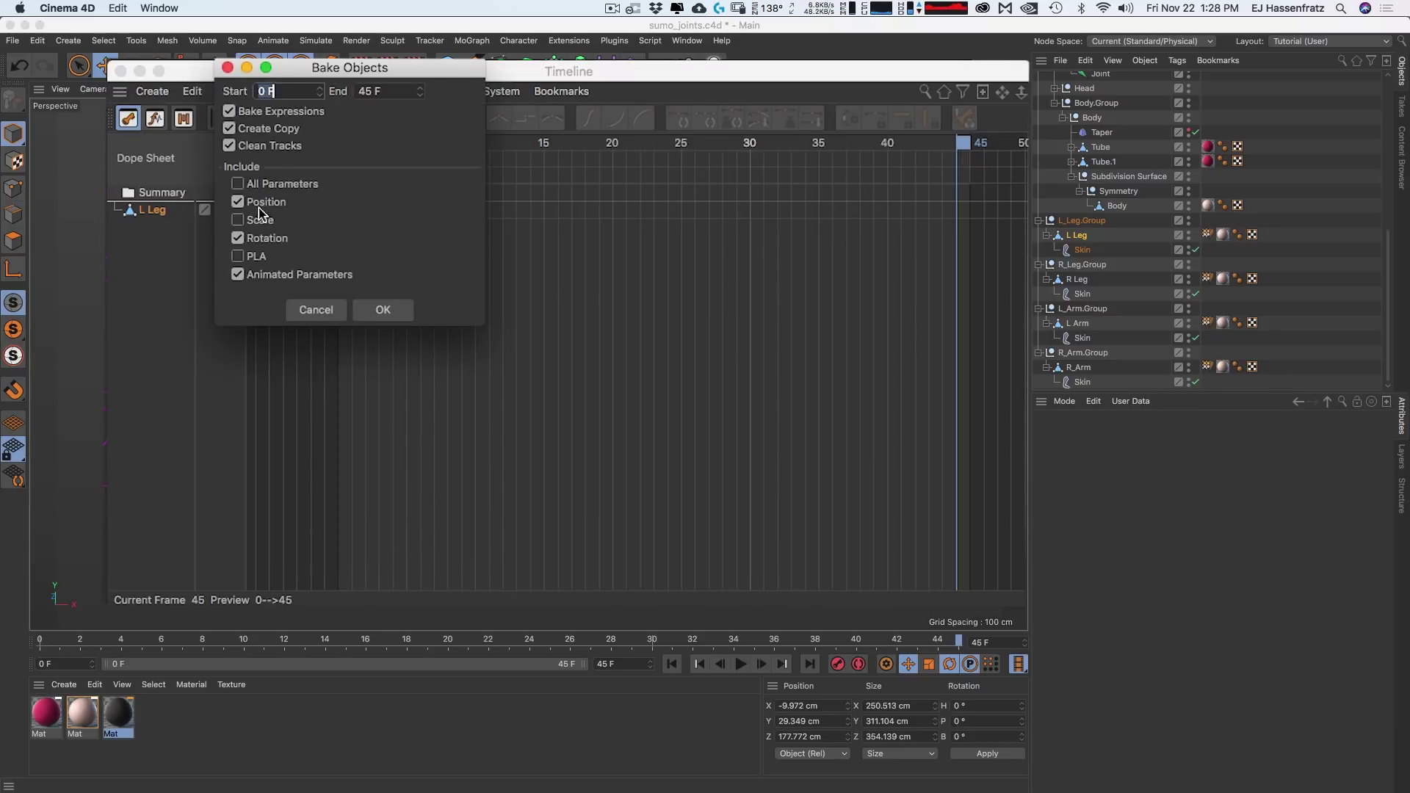
{"action": "left_click", "coordinate": [261, 220]}
{"action": "left_click", "coordinate": [315, 309]}
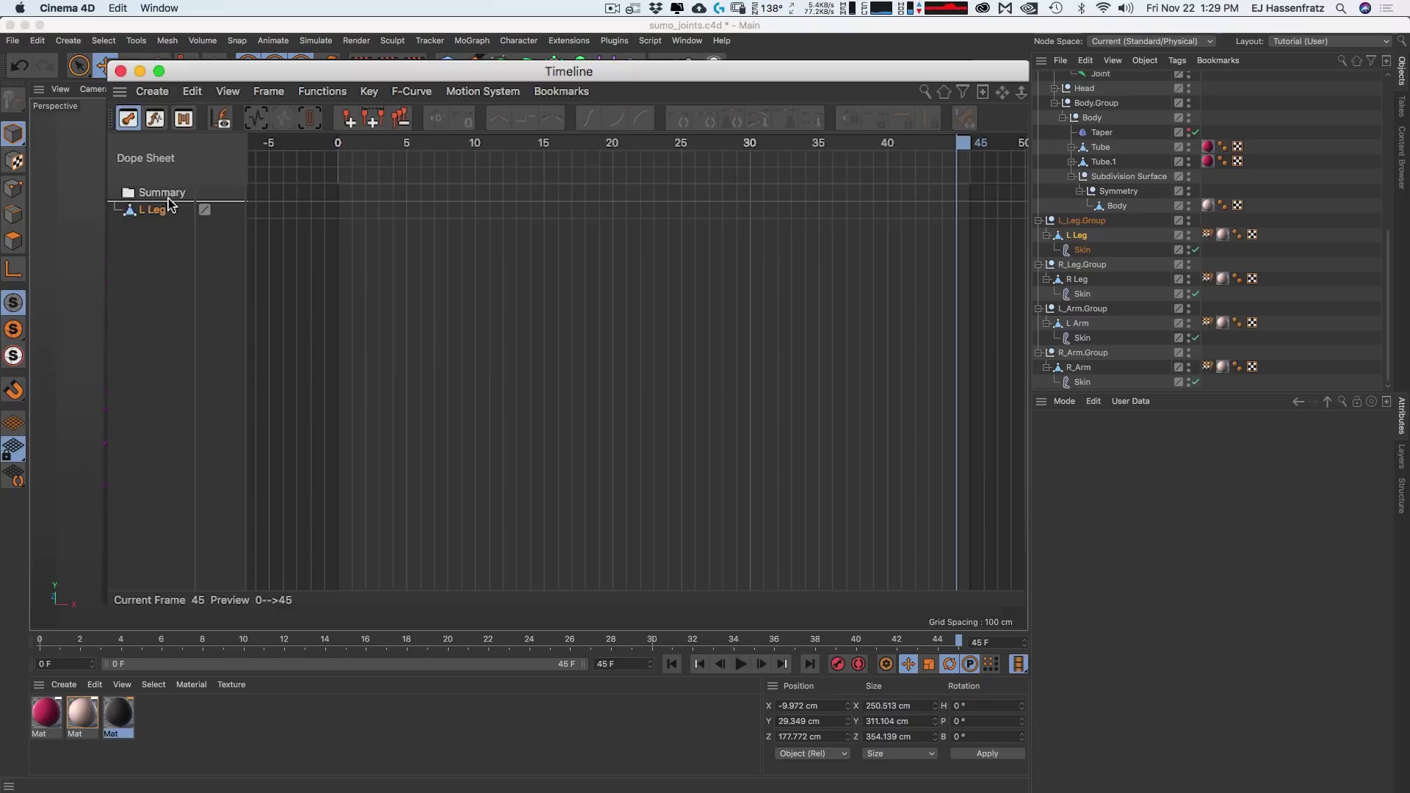
{"action": "left_click", "coordinate": [255, 146]}
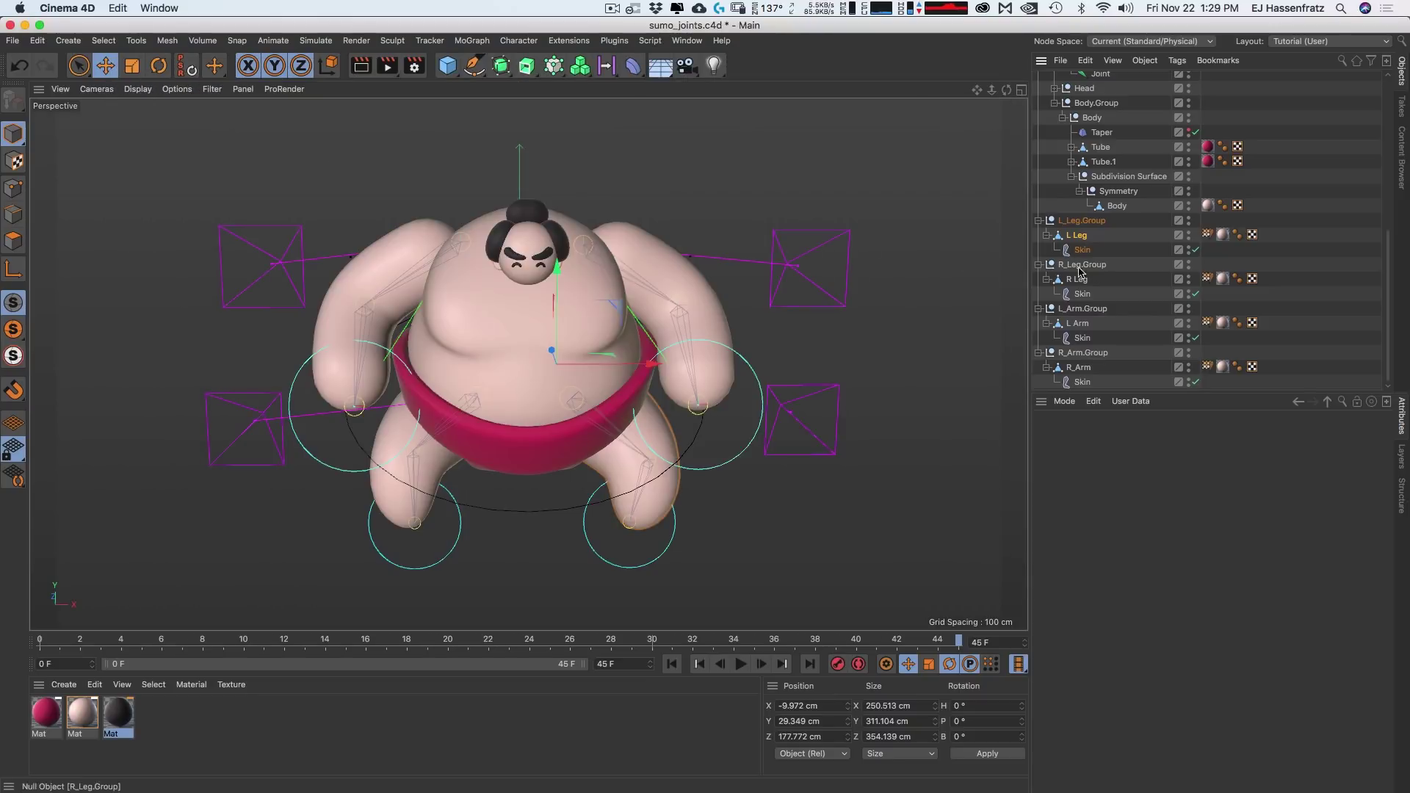
{"action": "left_click", "coordinate": [1235, 255]}
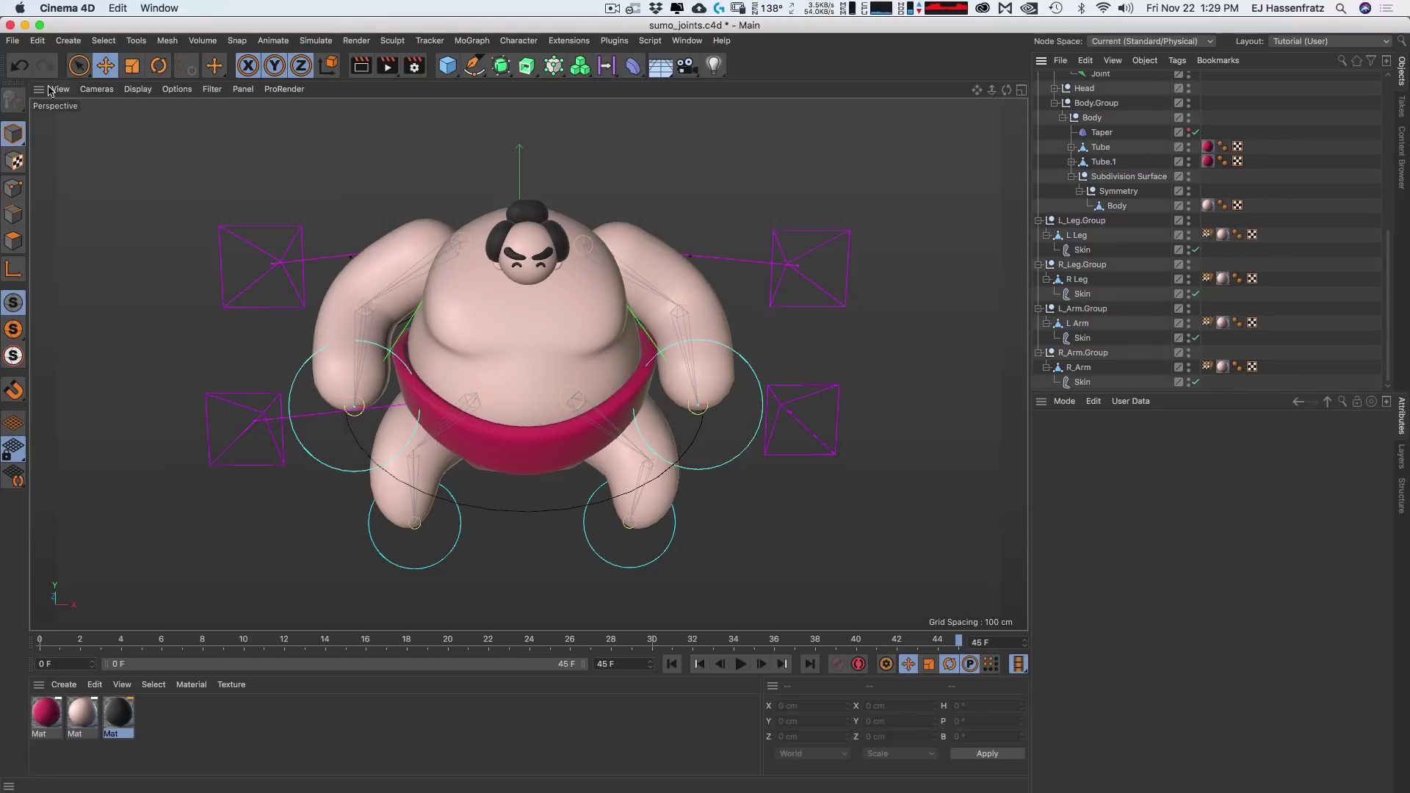
Step: Look up the available export formats and examine the MAXON Labs glTF Export page in Chrome through its Skin Animations section
{"action": "left_click", "coordinate": [13, 41]}
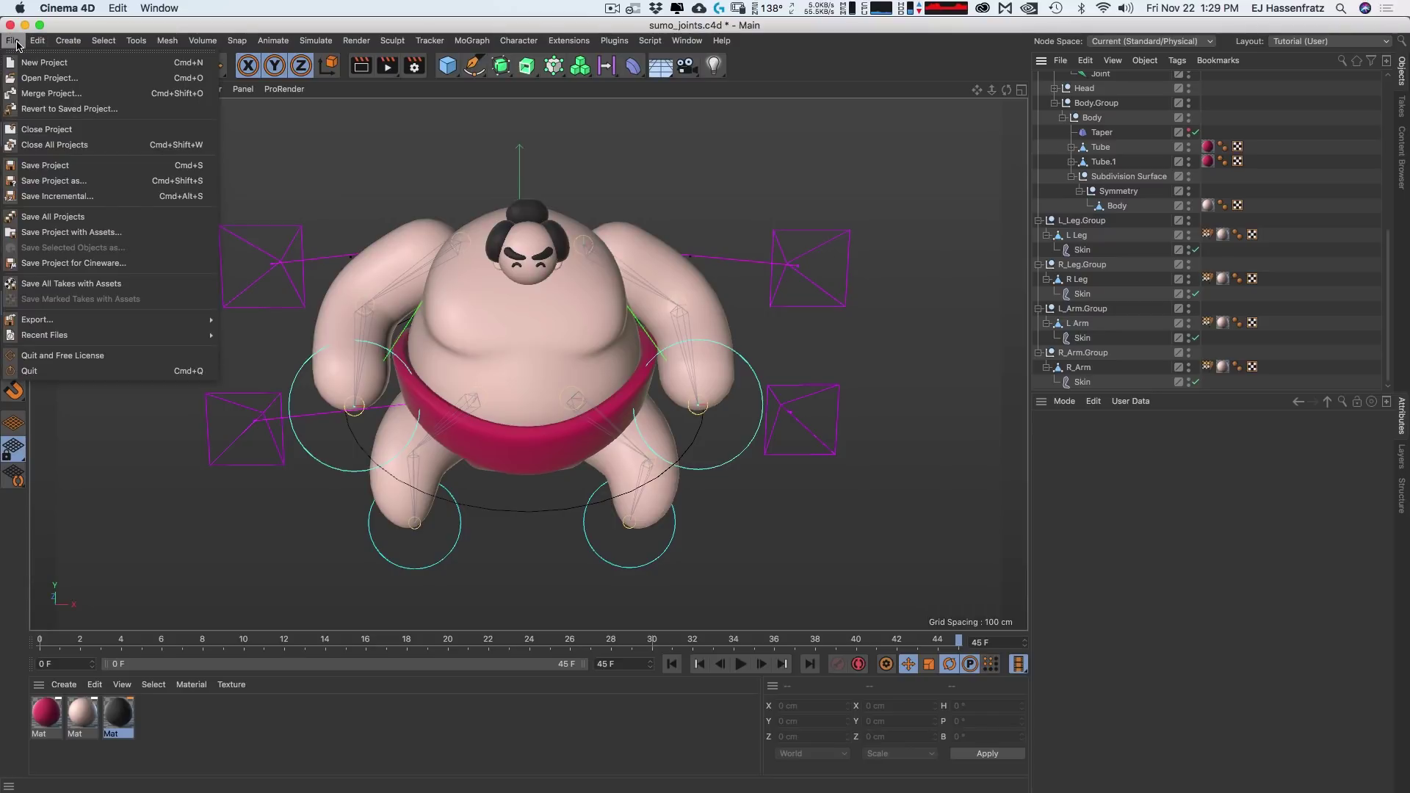
{"action": "mouse_move", "coordinate": [87, 320]}
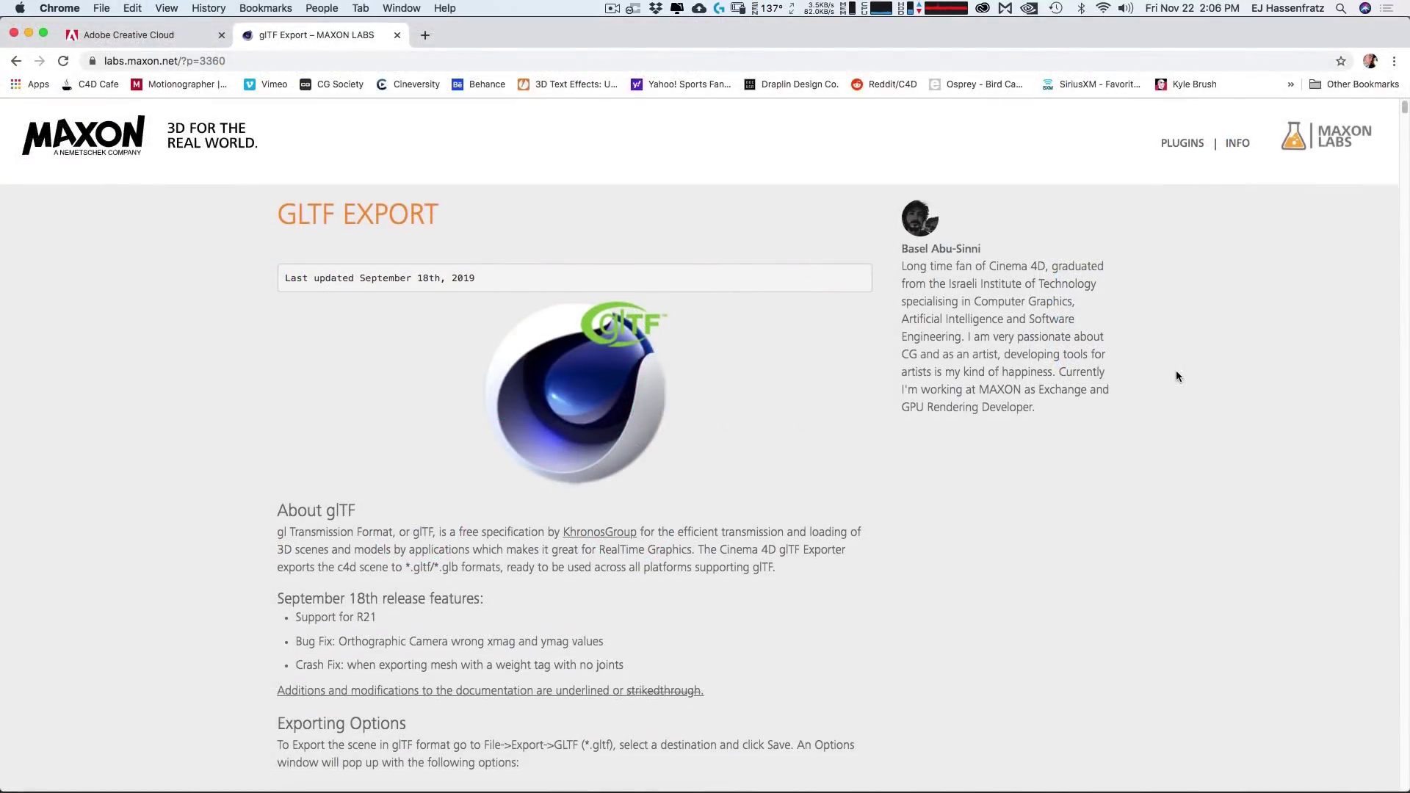
{"action": "scroll", "coordinate": [1175, 375], "scroll_direction": "down", "scroll_amount": 15}
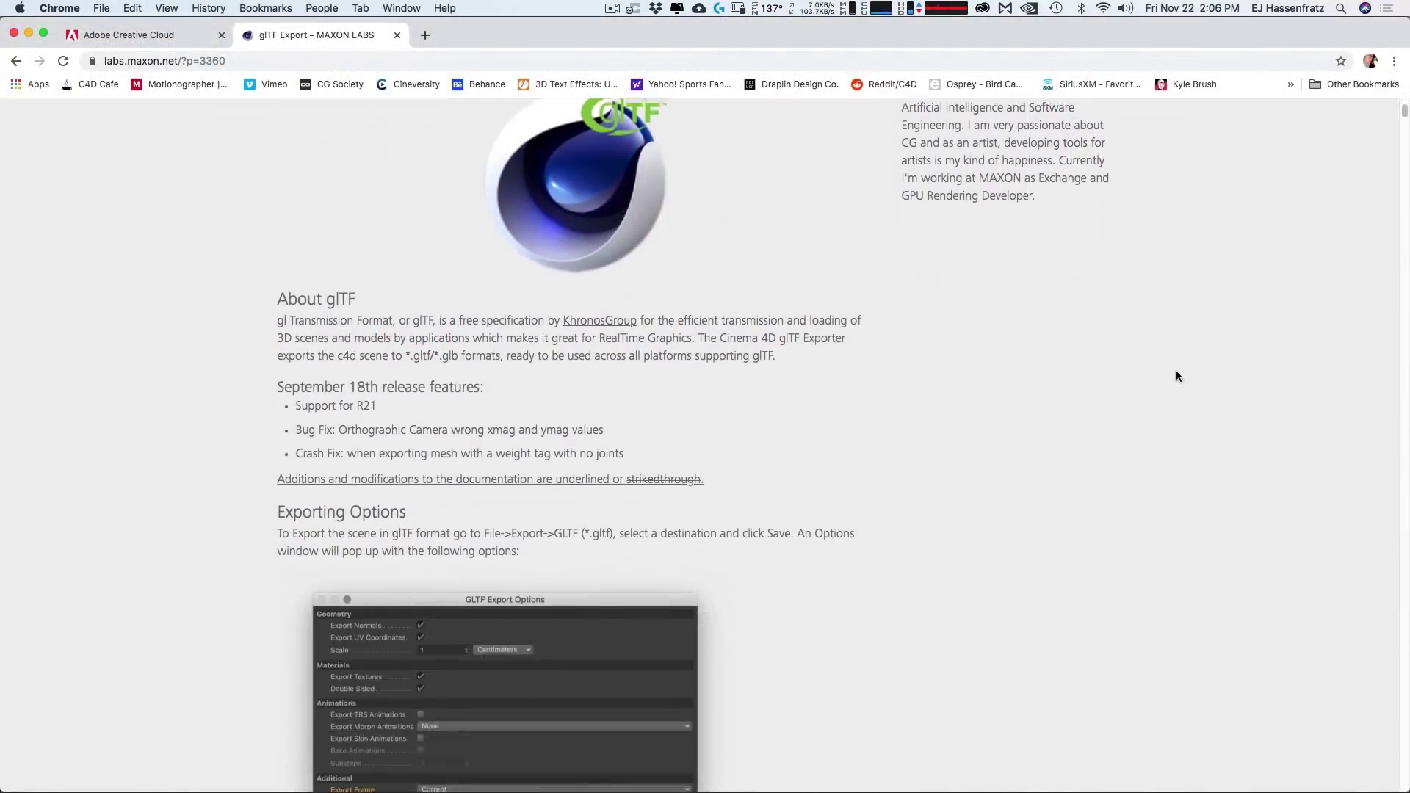
{"action": "scroll", "coordinate": [1176, 376], "scroll_direction": "down", "scroll_amount": 20}
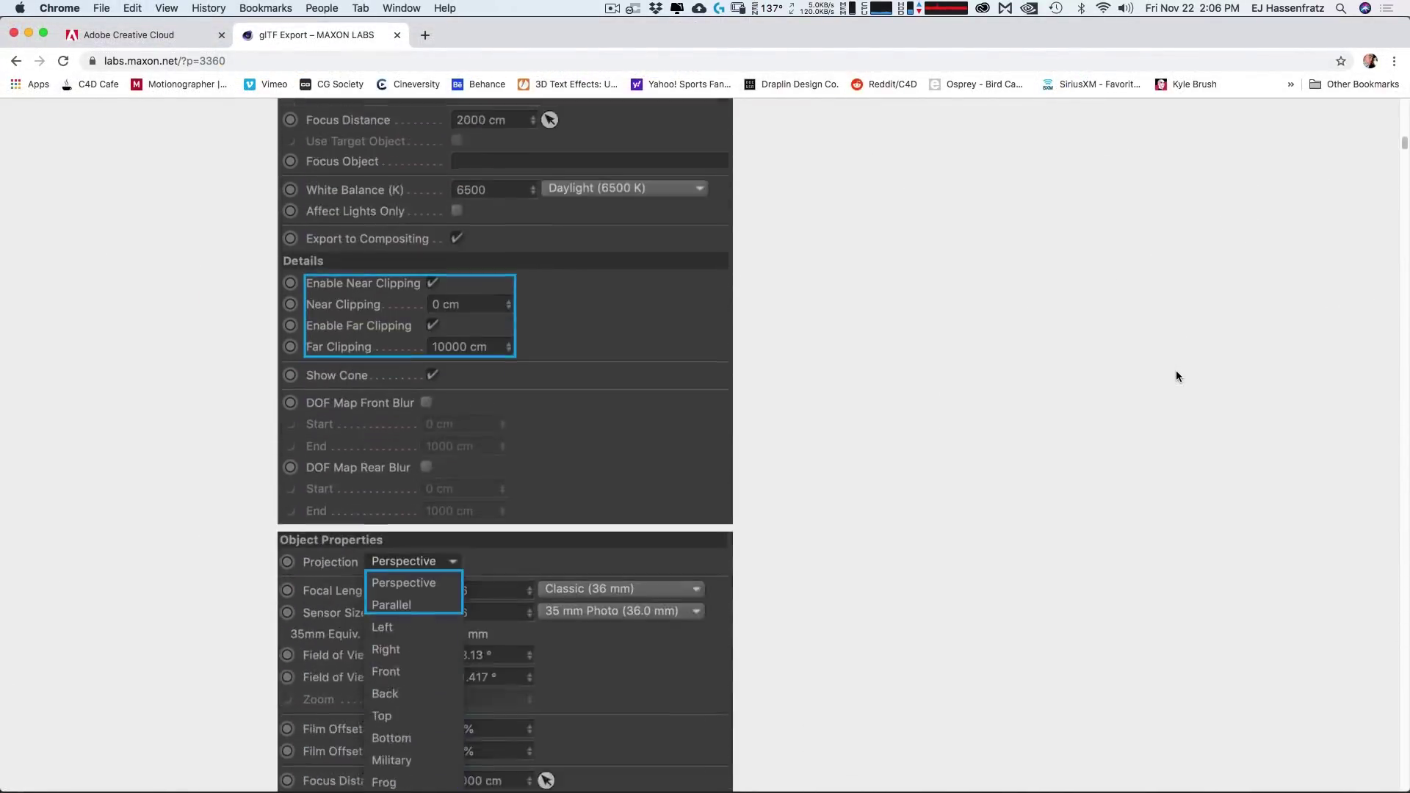
{"action": "scroll", "coordinate": [1175, 376], "scroll_direction": "down", "scroll_amount": 20}
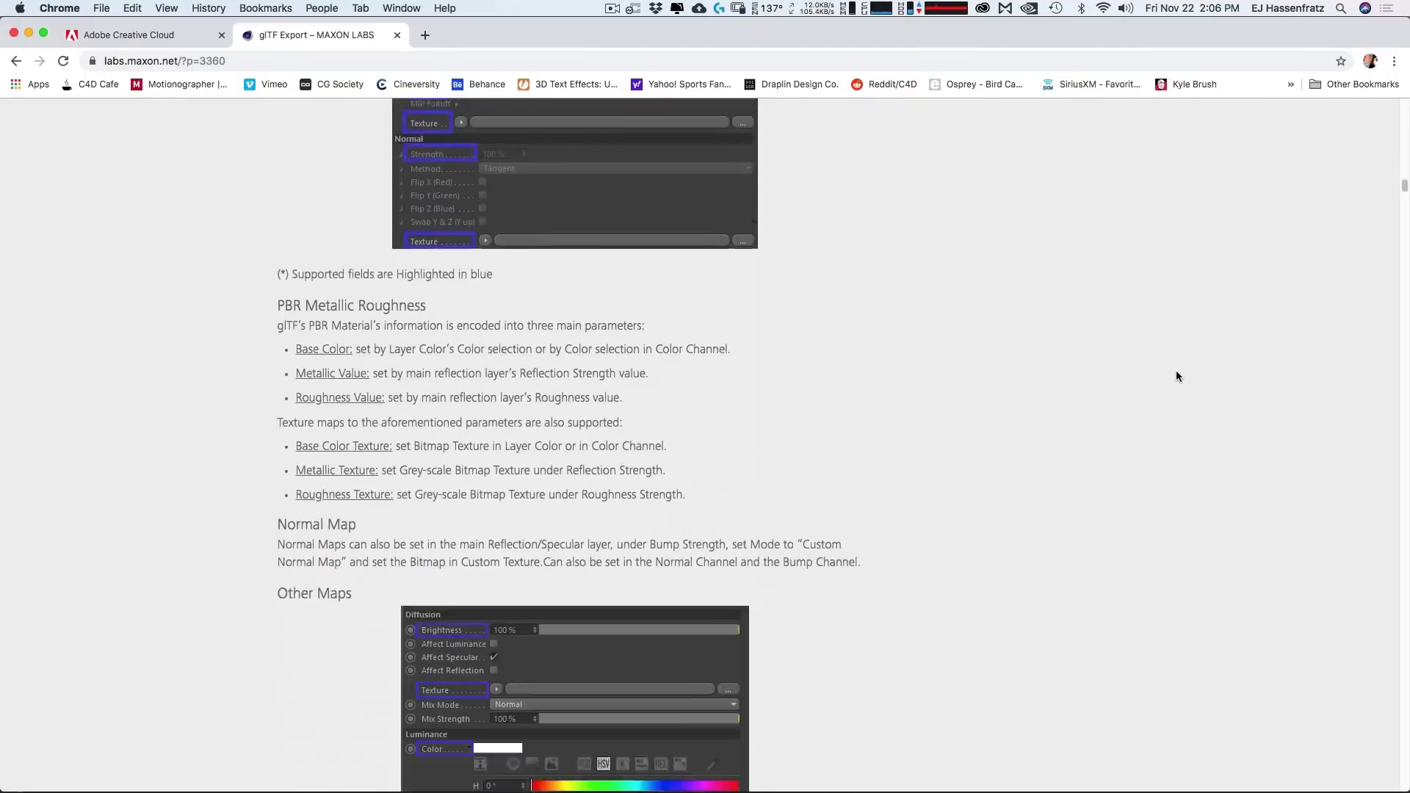
{"action": "scroll", "coordinate": [1175, 376], "scroll_direction": "down", "scroll_amount": 20}
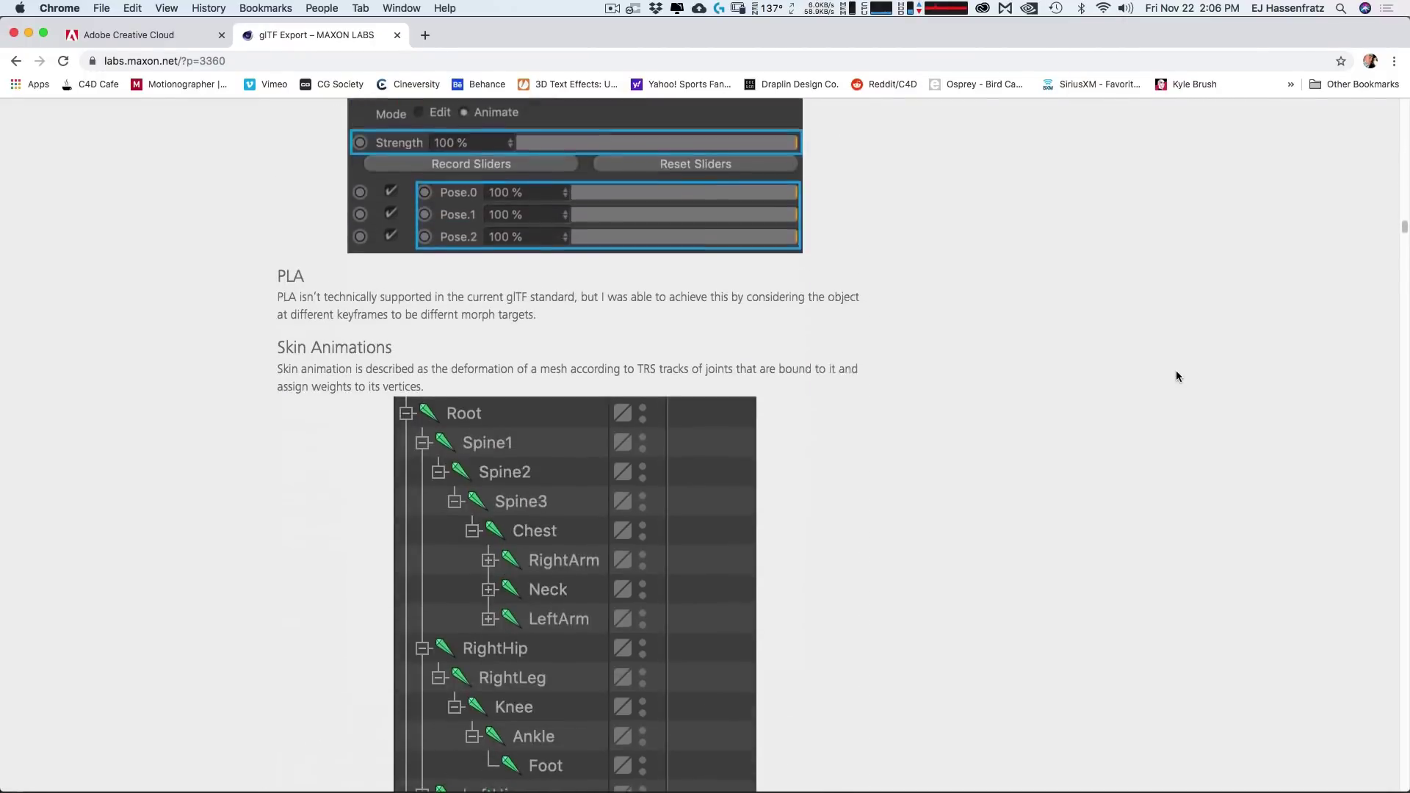
{"action": "scroll", "coordinate": [1176, 376], "scroll_direction": "down", "scroll_amount": 10}
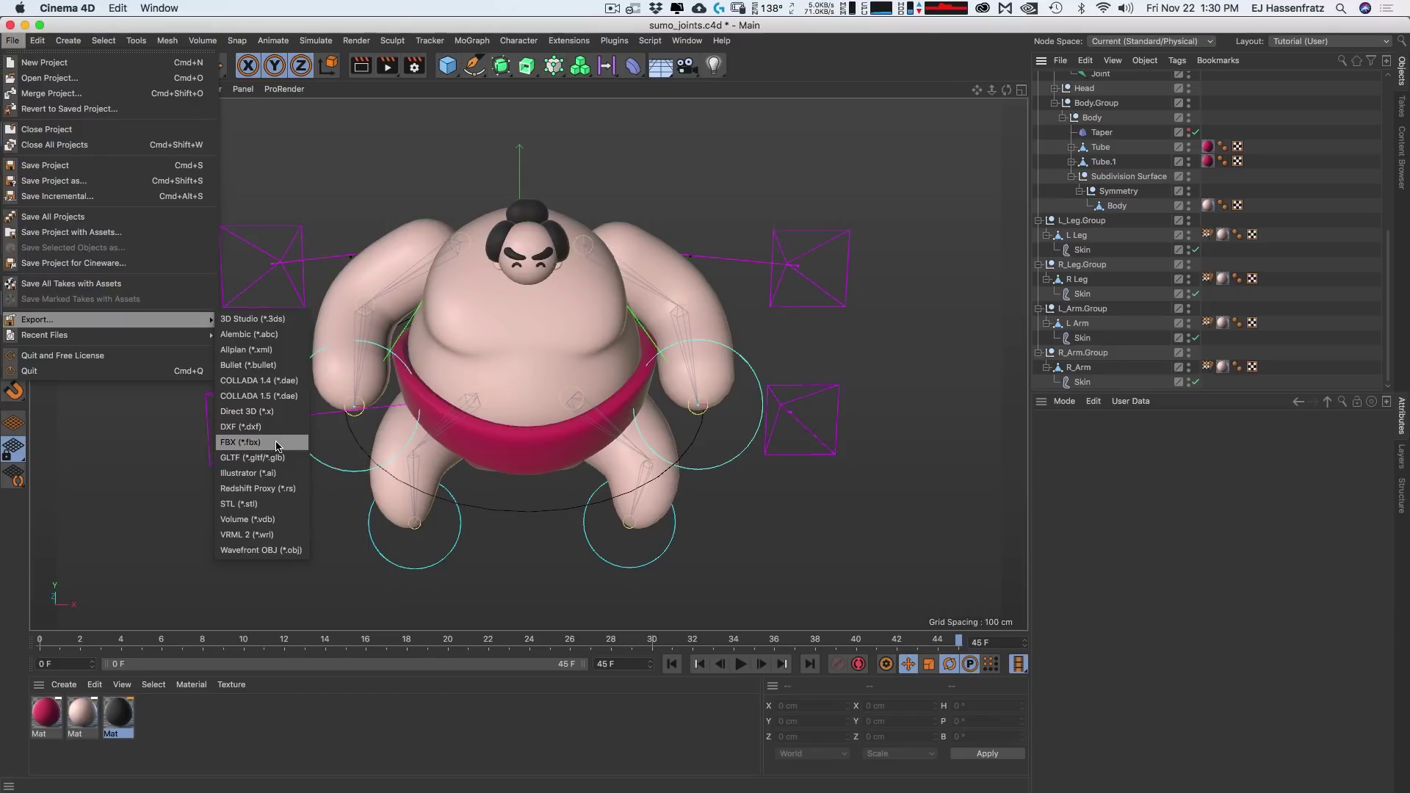
Step: Start an FBX export with Subdivision Surface turned off so that Baked Subdivision Surface applies, and accept the export settings
{"action": "left_click", "coordinate": [278, 444]}
{"action": "left_click_drag", "start_coordinate": [316, 298], "coordinate": [595, 196]}
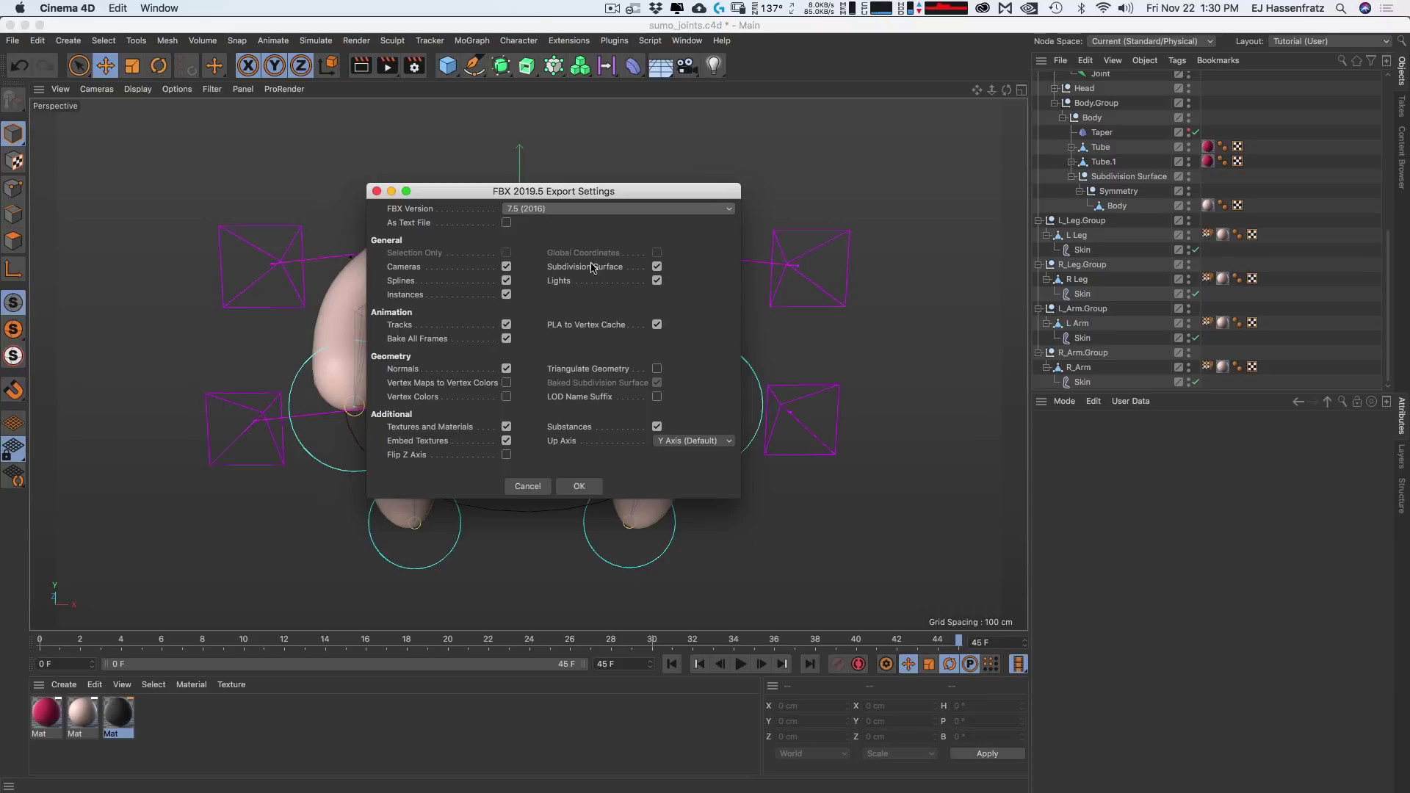
{"action": "left_click_drag", "start_coordinate": [625, 196], "coordinate": [656, 197]}
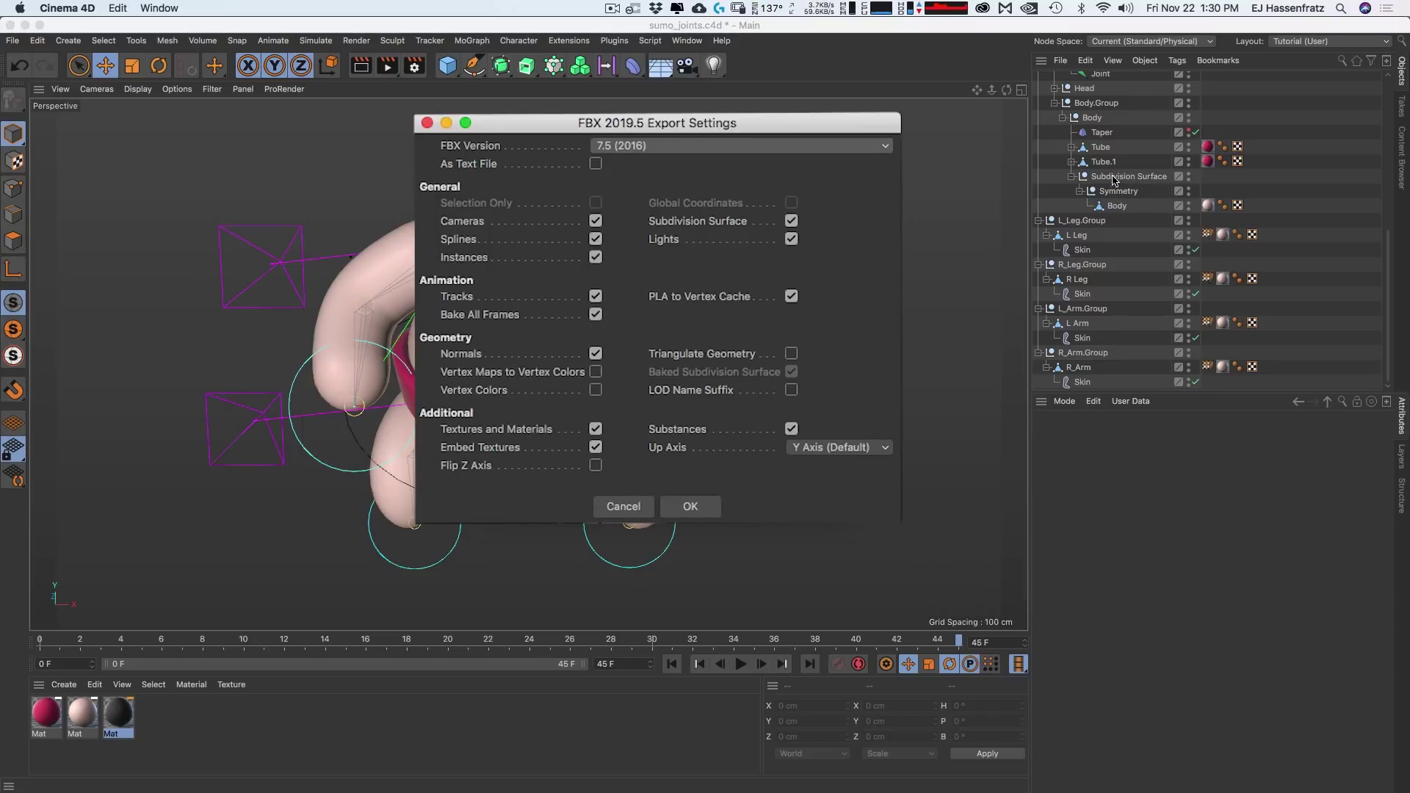
{"action": "left_click", "coordinate": [687, 221]}
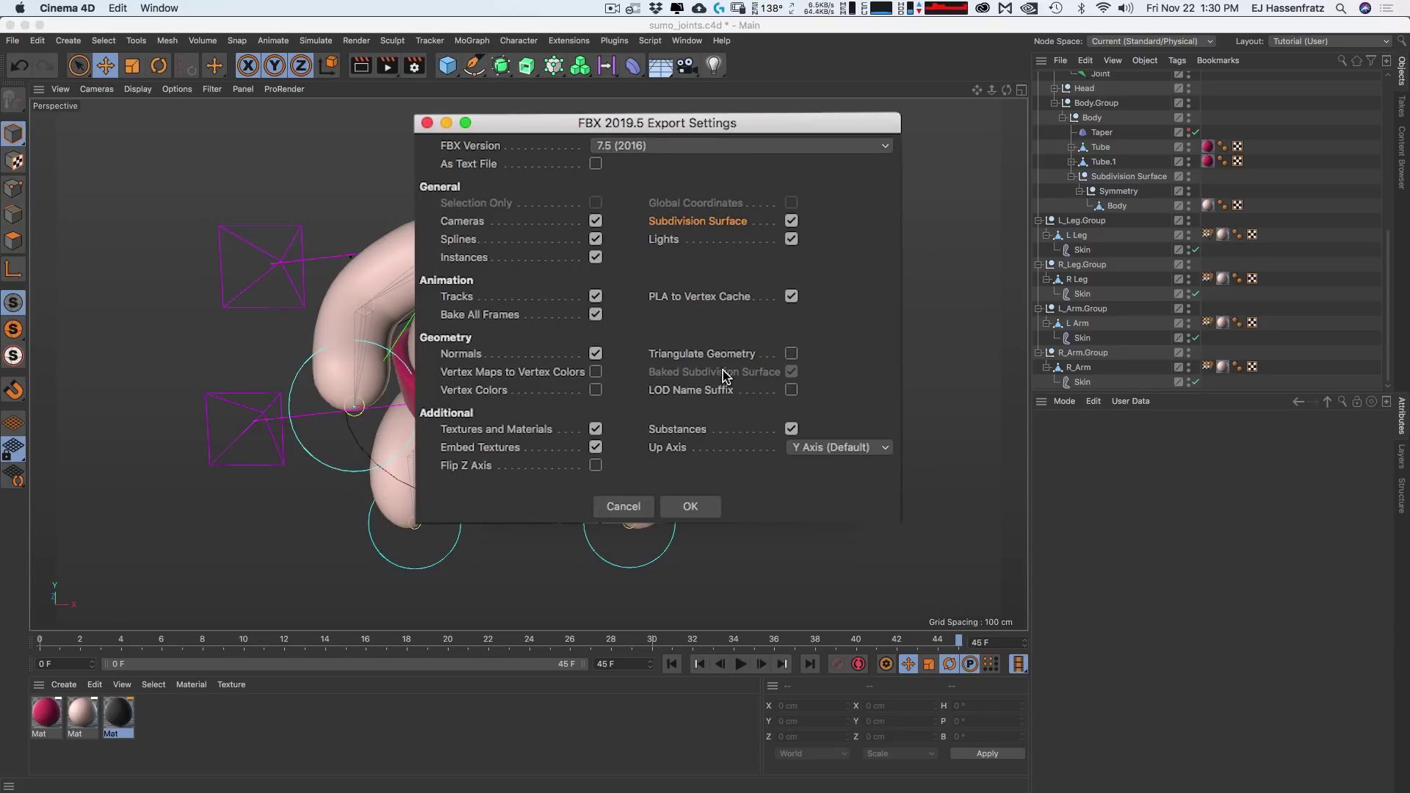
{"action": "left_click", "coordinate": [789, 222]}
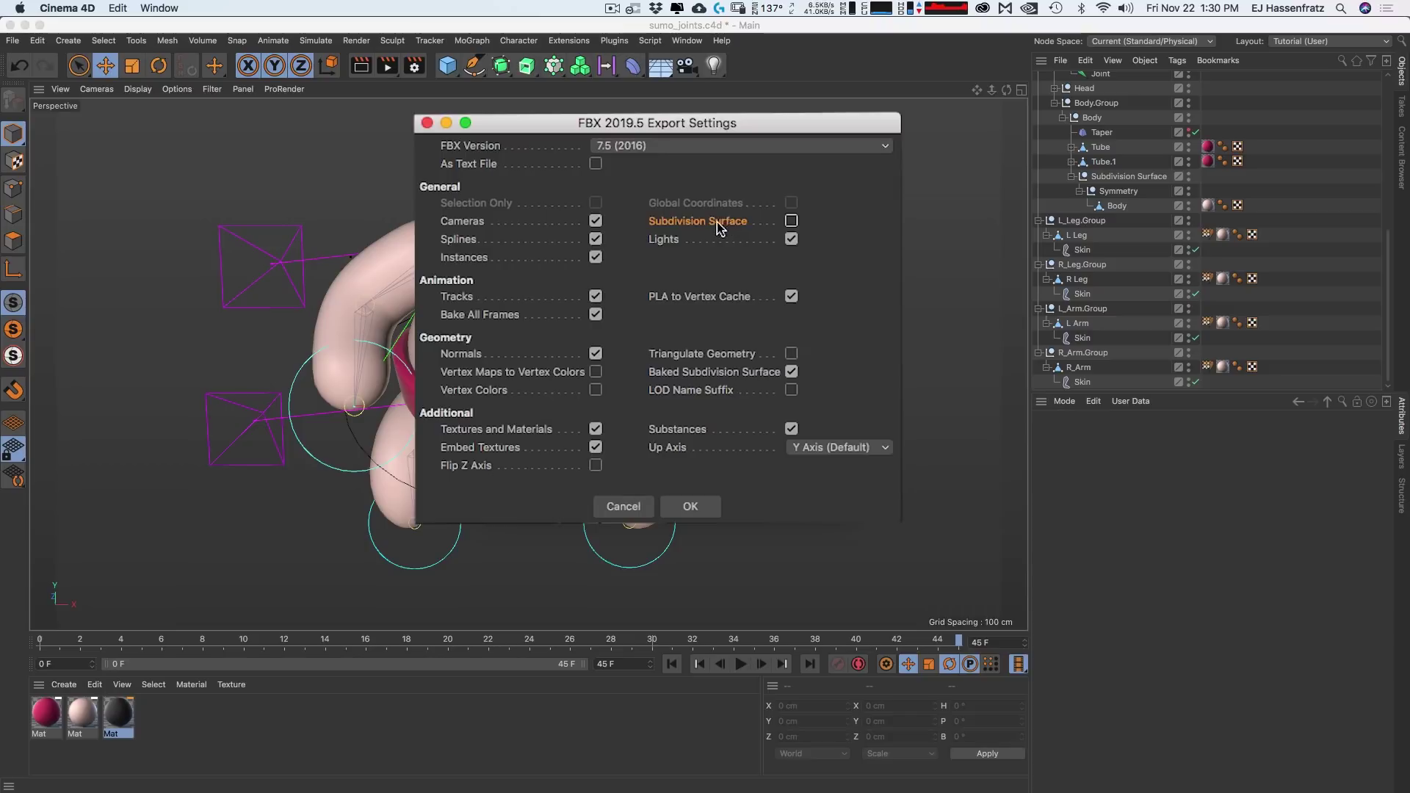
{"action": "left_click", "coordinate": [689, 374]}
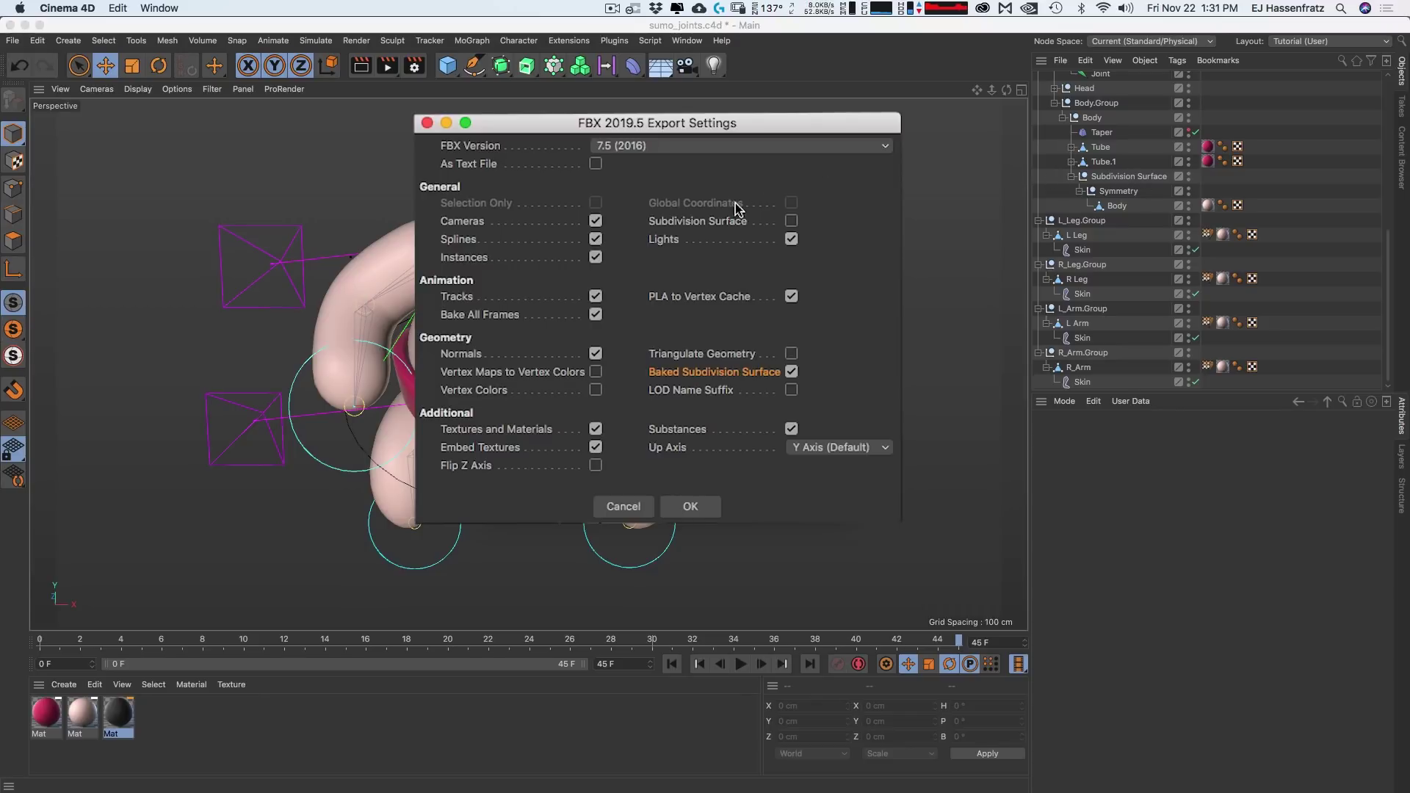
{"action": "left_click", "coordinate": [743, 222]}
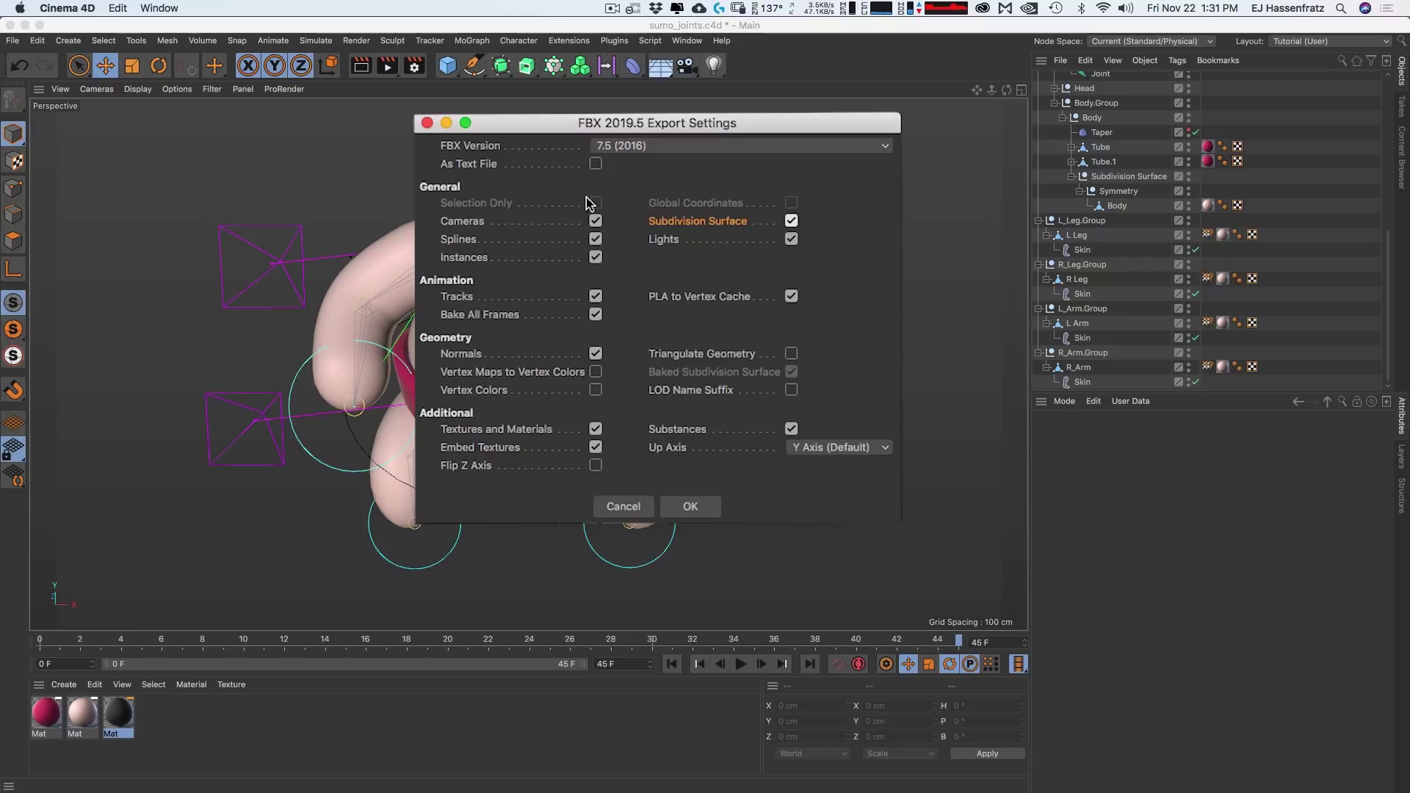
{"action": "left_click", "coordinate": [791, 220]}
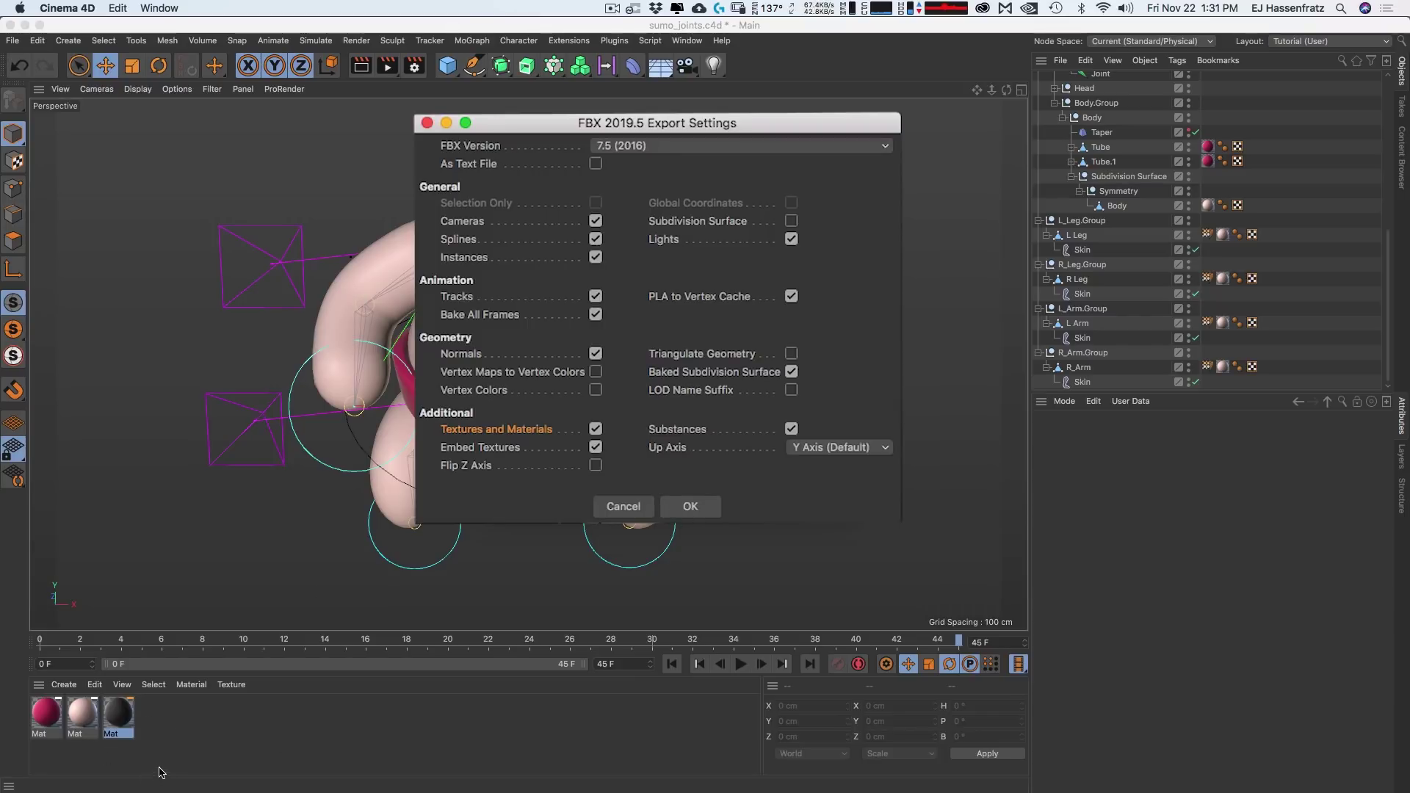
{"action": "left_click", "coordinate": [508, 455]}
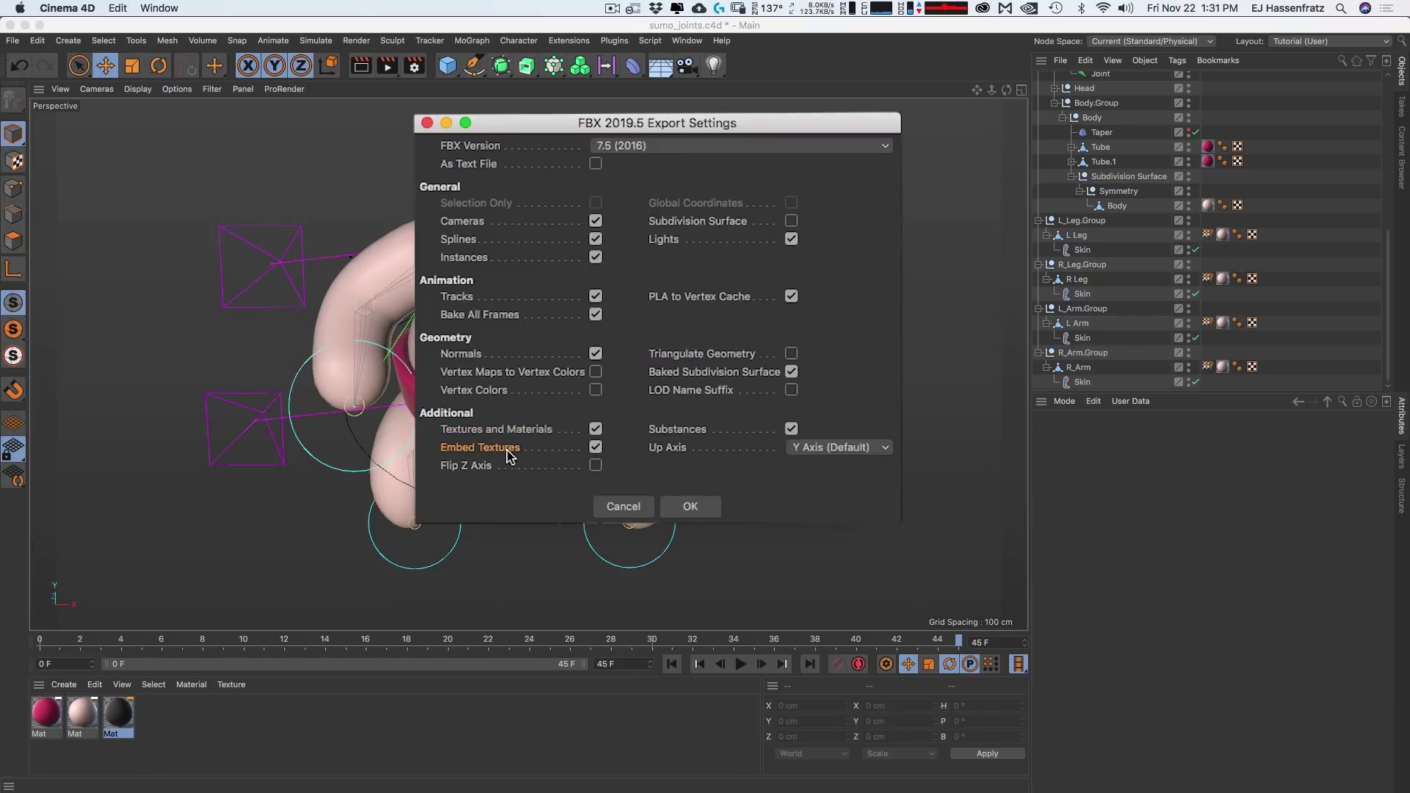
{"action": "left_click", "coordinate": [698, 510]}
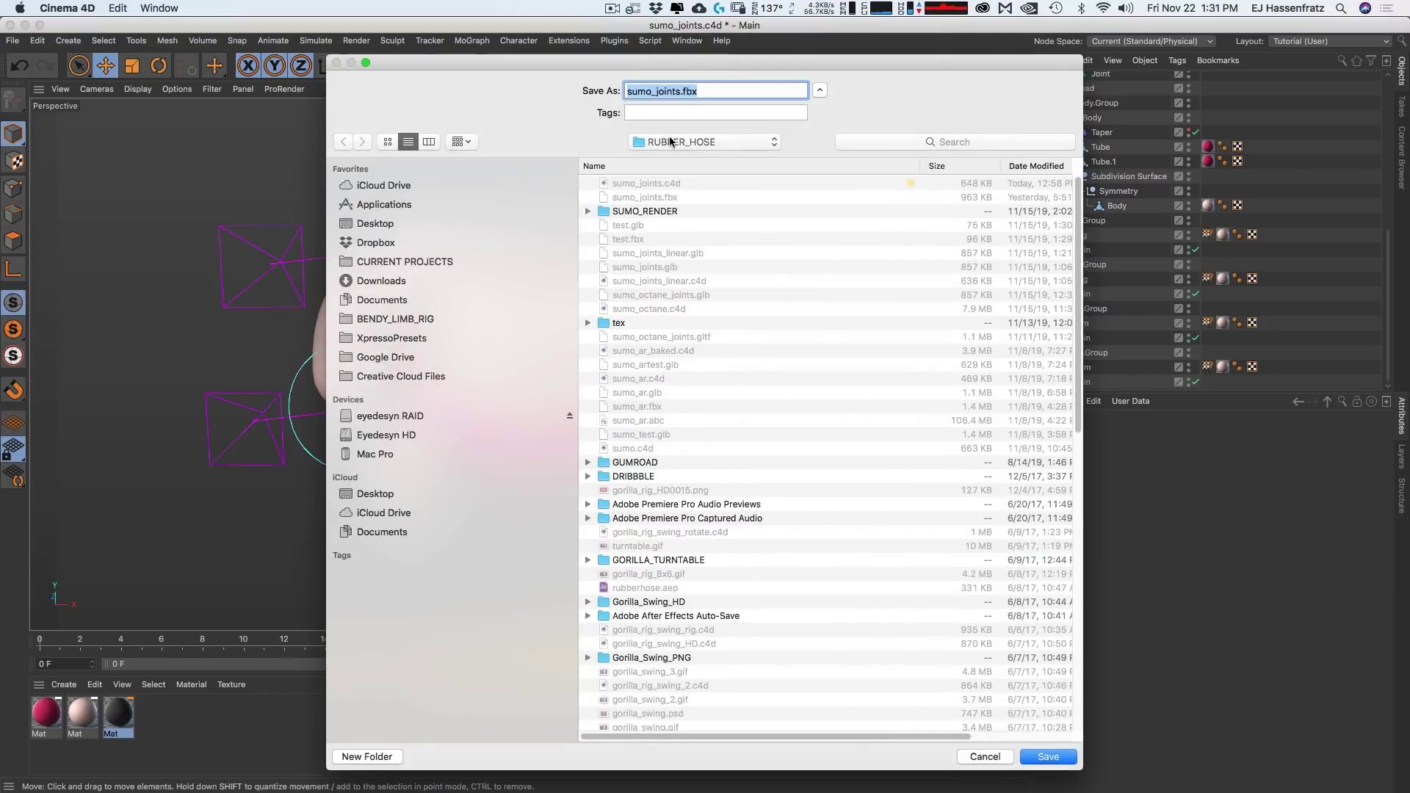
Step: Save the export as sumo_joints.fbx in the ADOBE_AERO_C4D folder
{"action": "left_click", "coordinate": [670, 141]}
{"action": "left_click", "coordinate": [672, 224]}
{"action": "left_click", "coordinate": [1048, 757]}
{"action": "key", "text": "Return"}
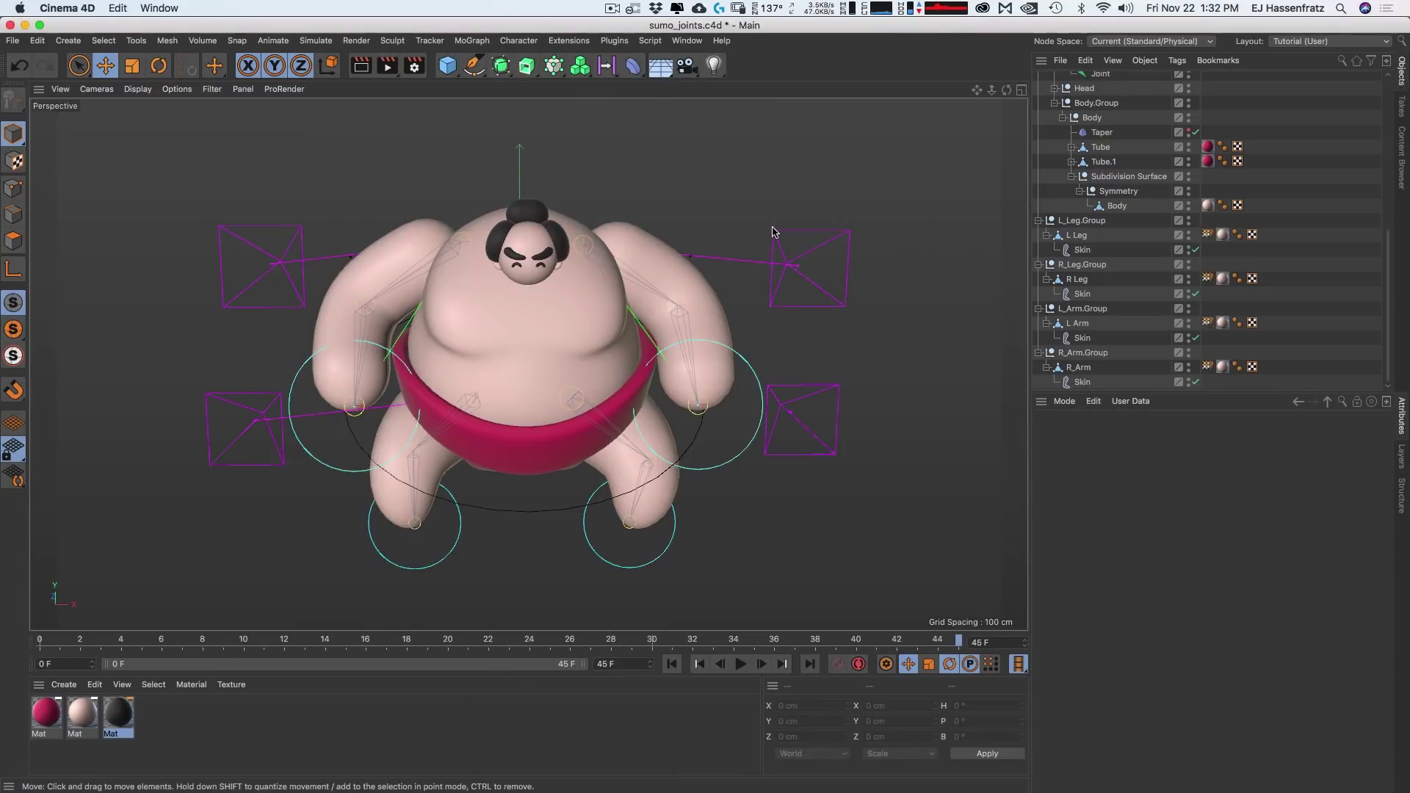
Step: Switch to Creative Cloud, open the cloud documents on the web and show the synced files
{"action": "left_click", "coordinate": [982, 8]}
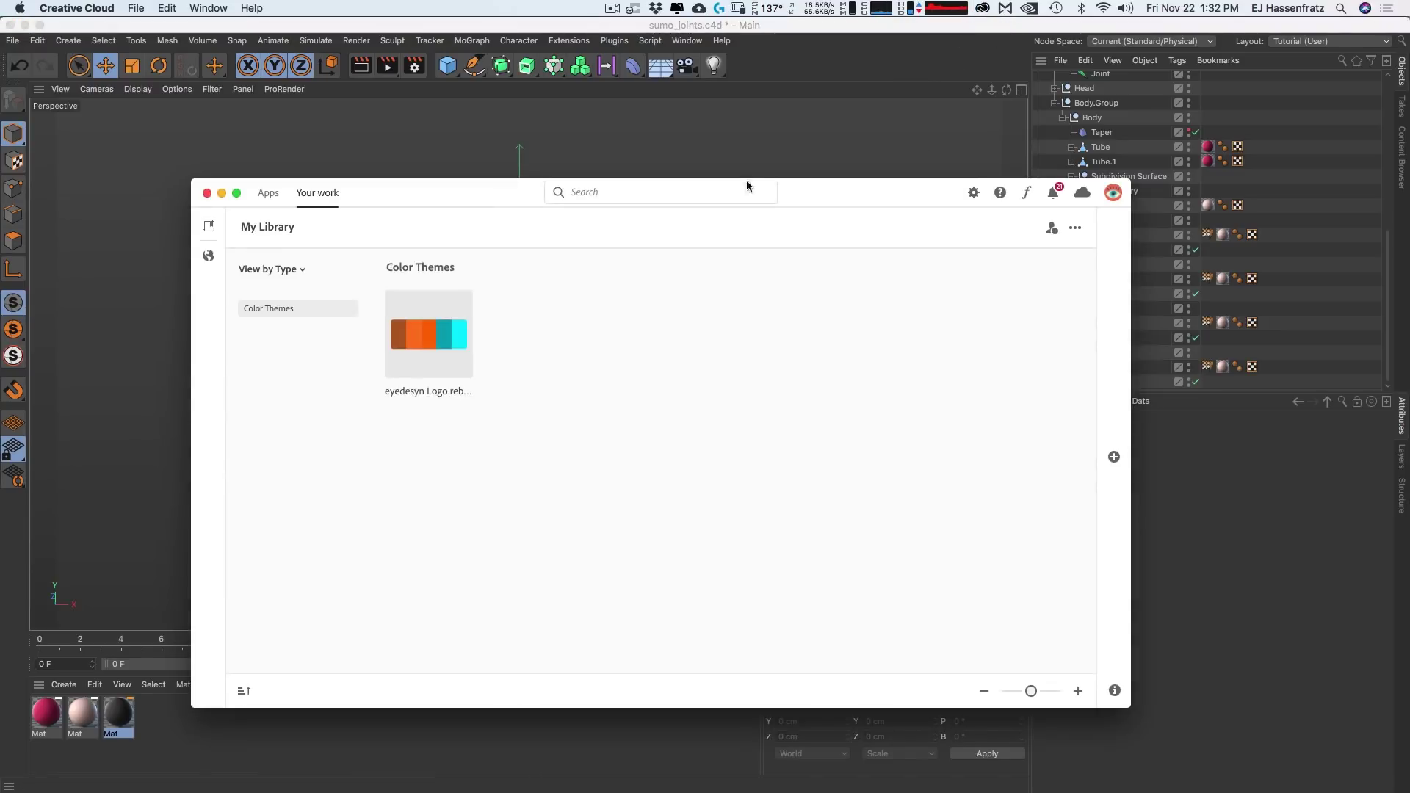
{"action": "left_click", "coordinate": [209, 257]}
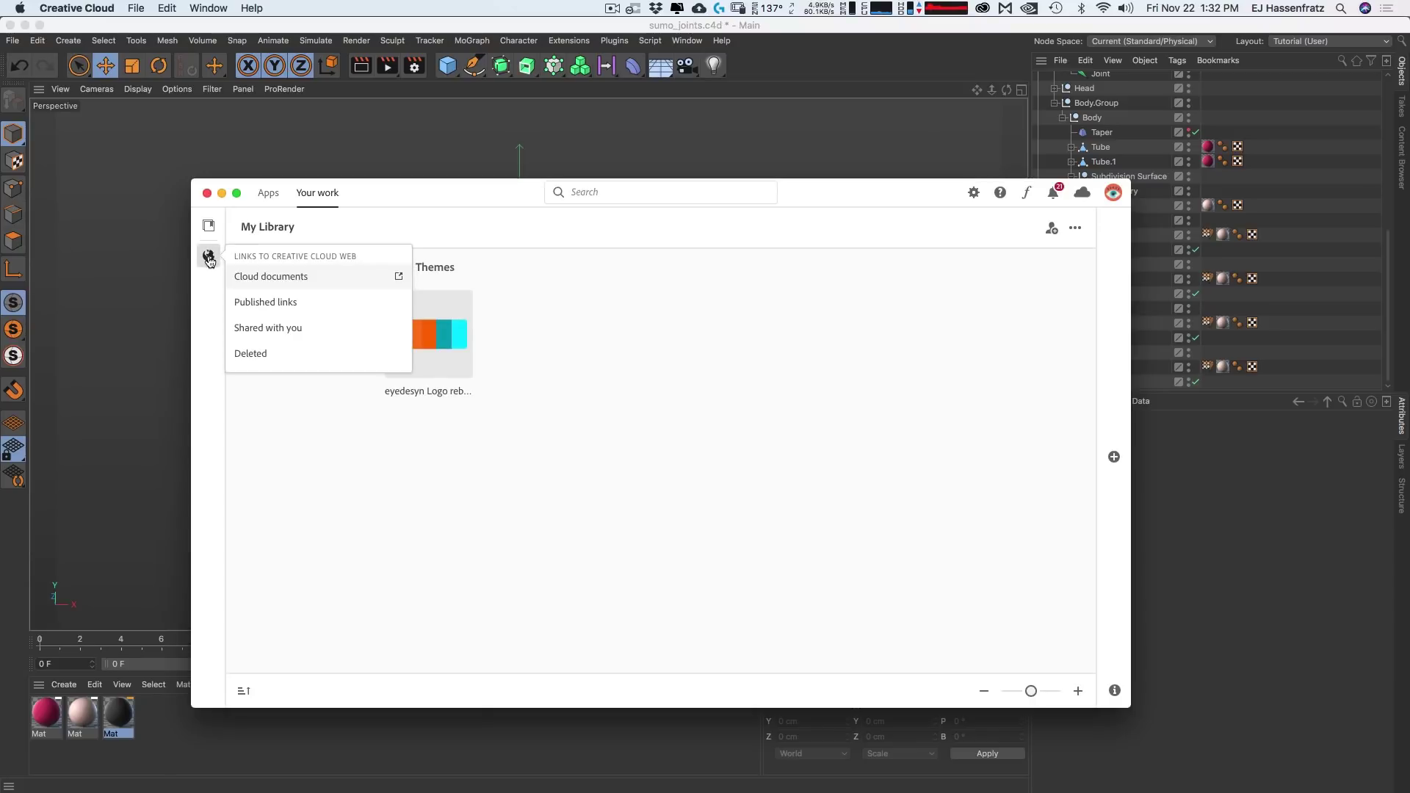
{"action": "left_click", "coordinate": [302, 277]}
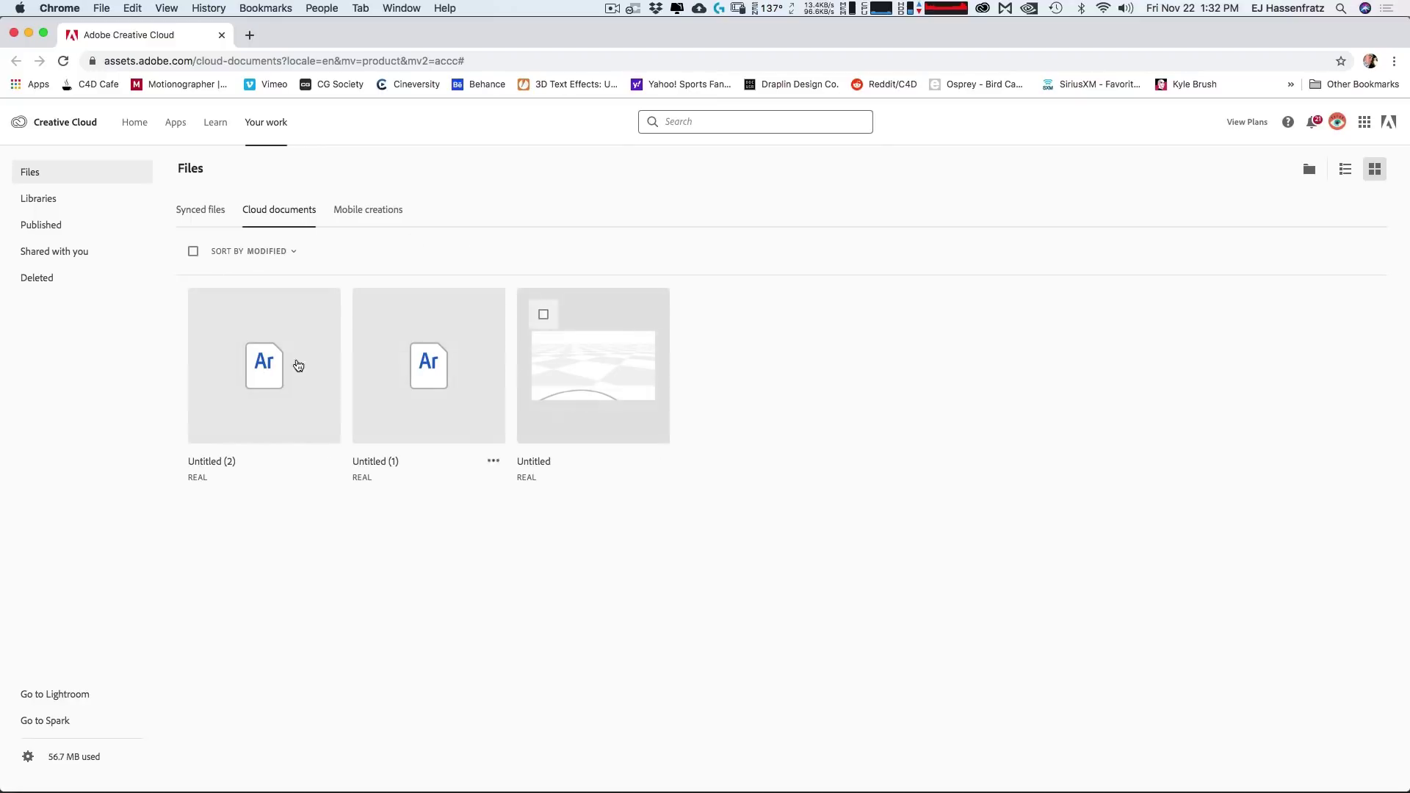
{"action": "left_click", "coordinate": [213, 212]}
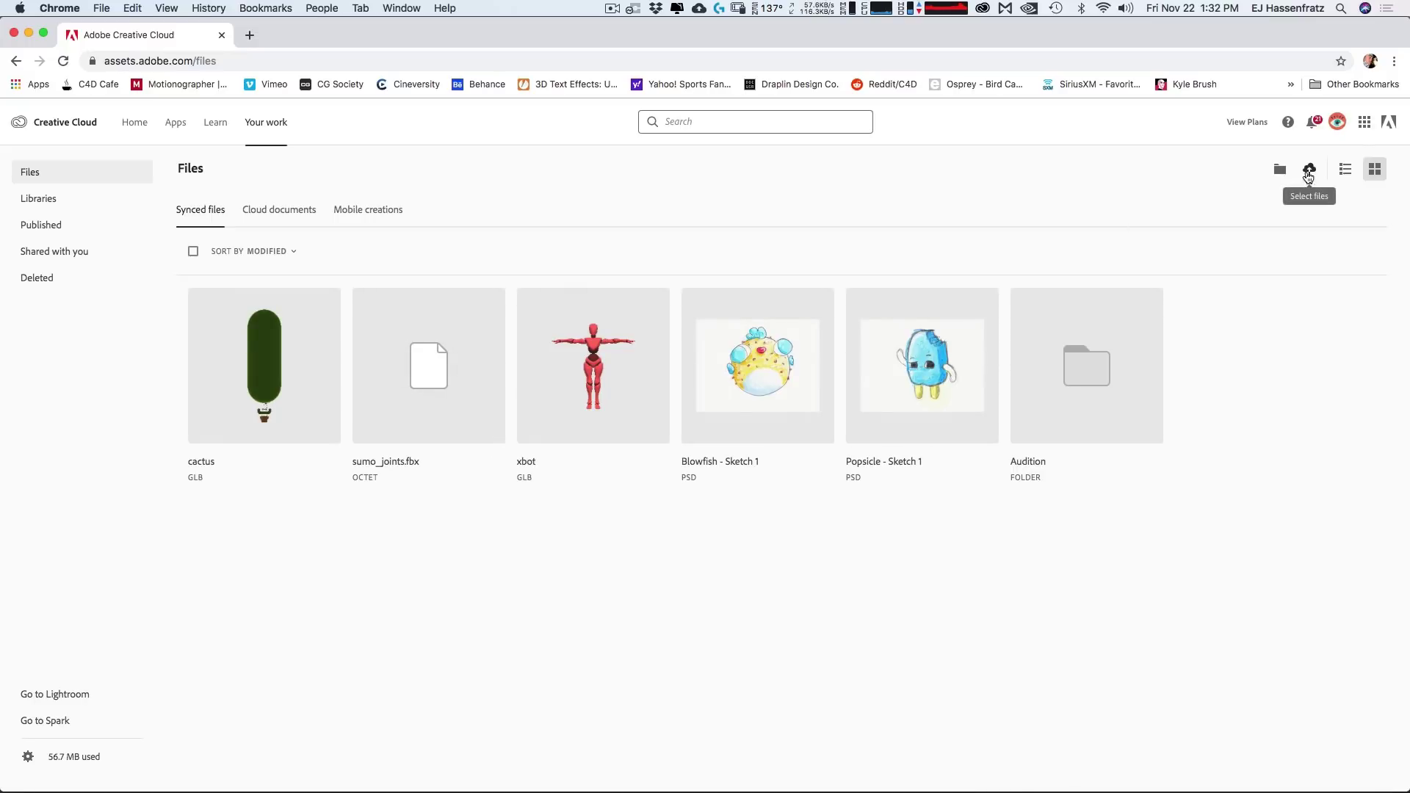
Step: Upload sumo_joints.fbx from the ADOBE_AERO_C4D folder to the synced files, checking the contents of the tex folder first
{"action": "left_click", "coordinate": [1310, 172]}
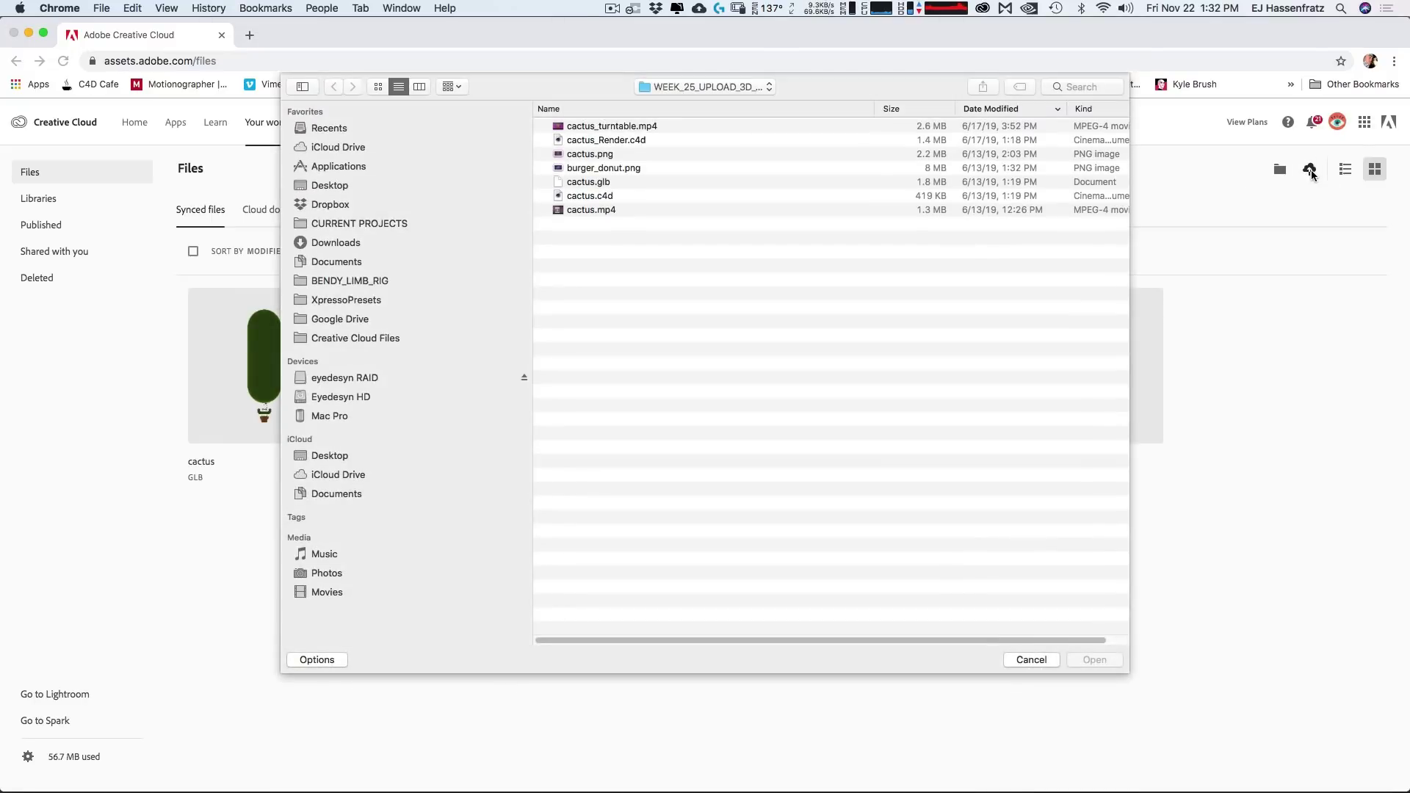
{"action": "left_click", "coordinate": [695, 87]}
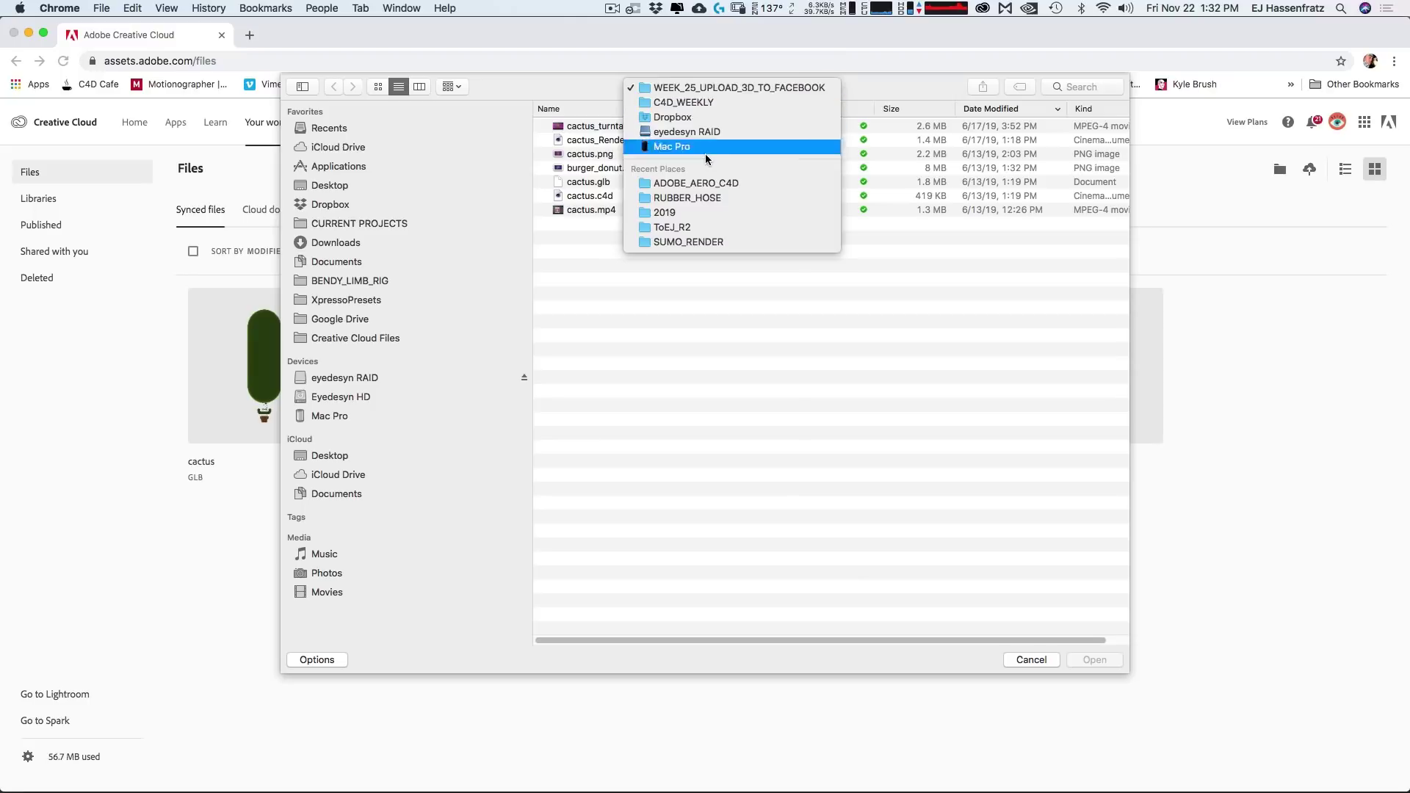
{"action": "left_click", "coordinate": [703, 181]}
{"action": "left_click", "coordinate": [615, 126]}
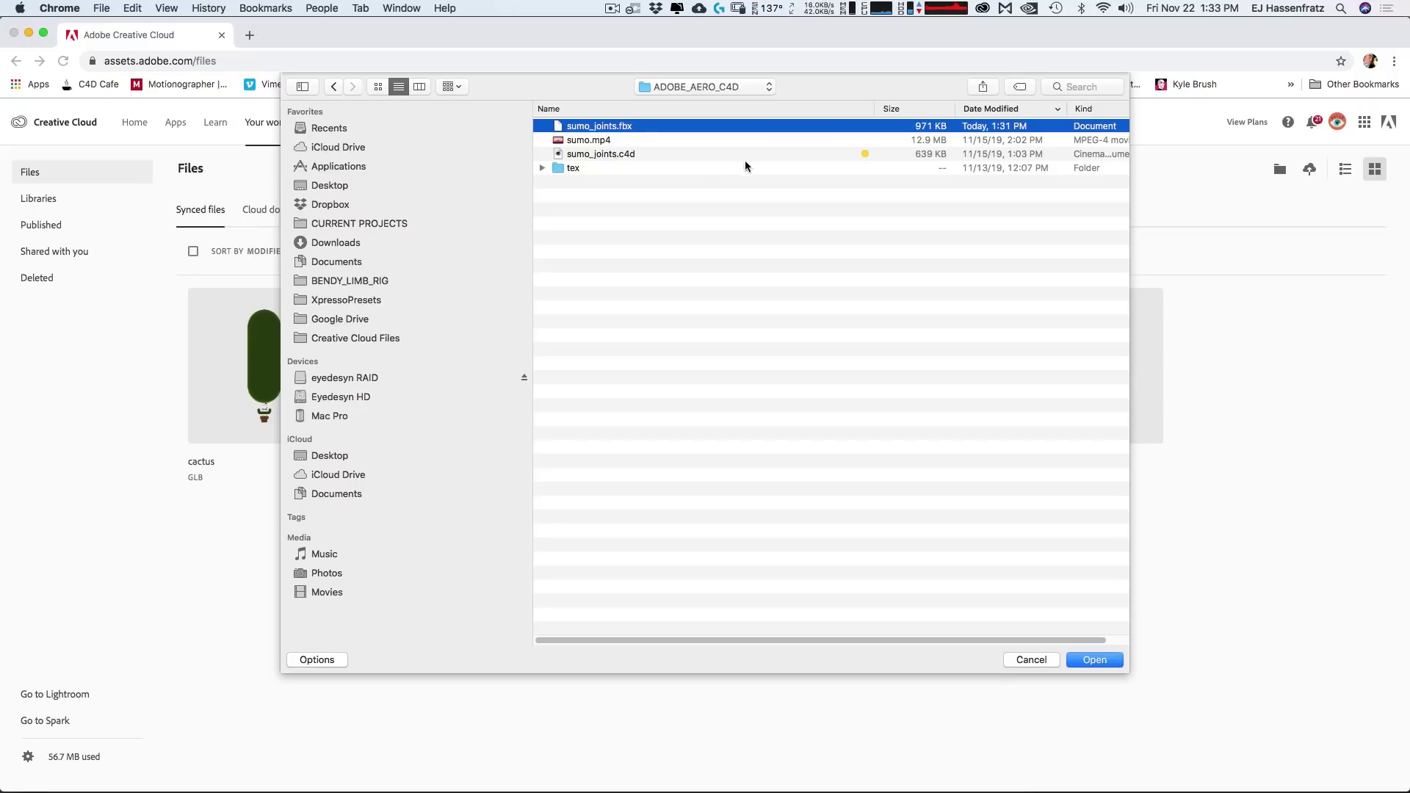
{"action": "left_click", "coordinate": [542, 168]}
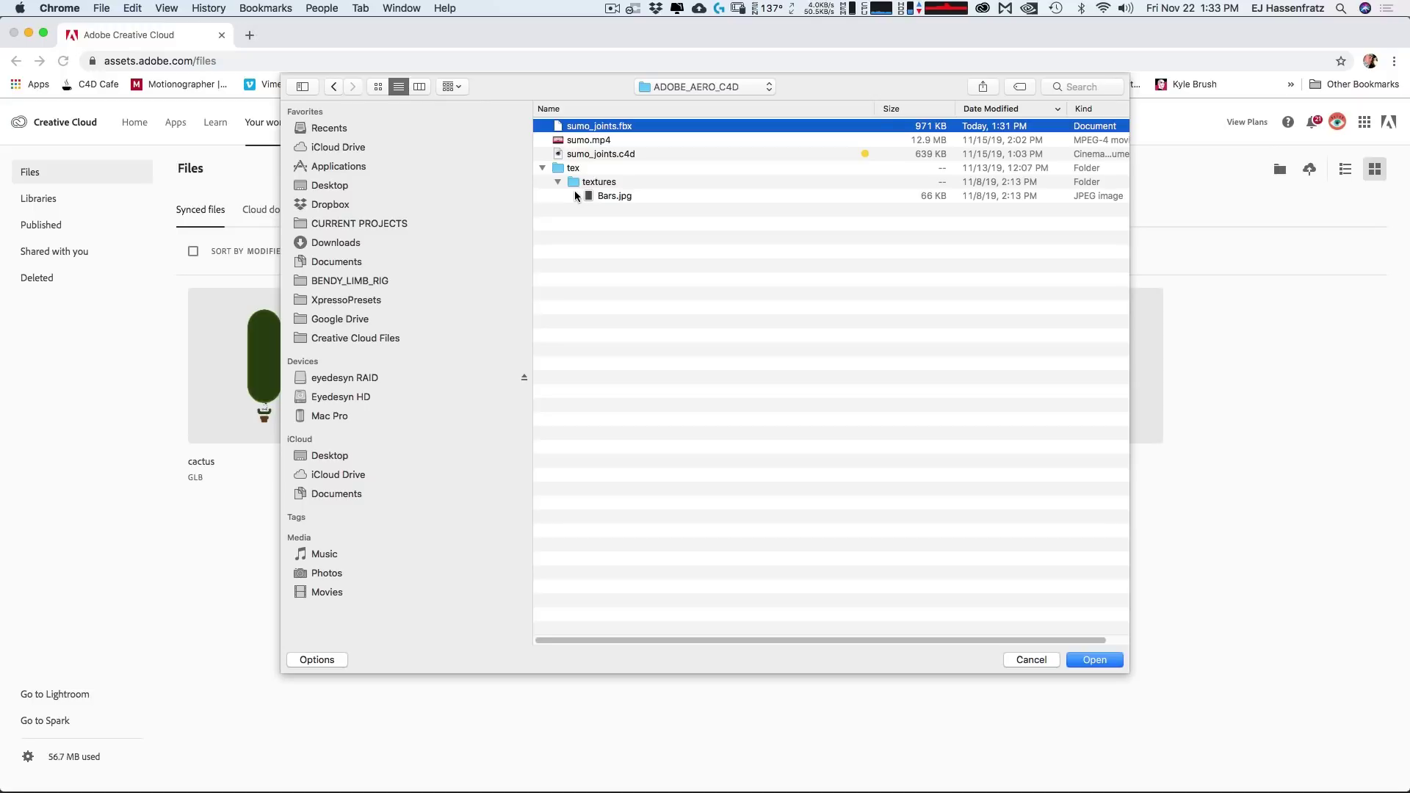
{"action": "left_click", "coordinate": [574, 193]}
{"action": "left_click", "coordinate": [676, 126]}
{"action": "left_click", "coordinate": [1116, 660]}
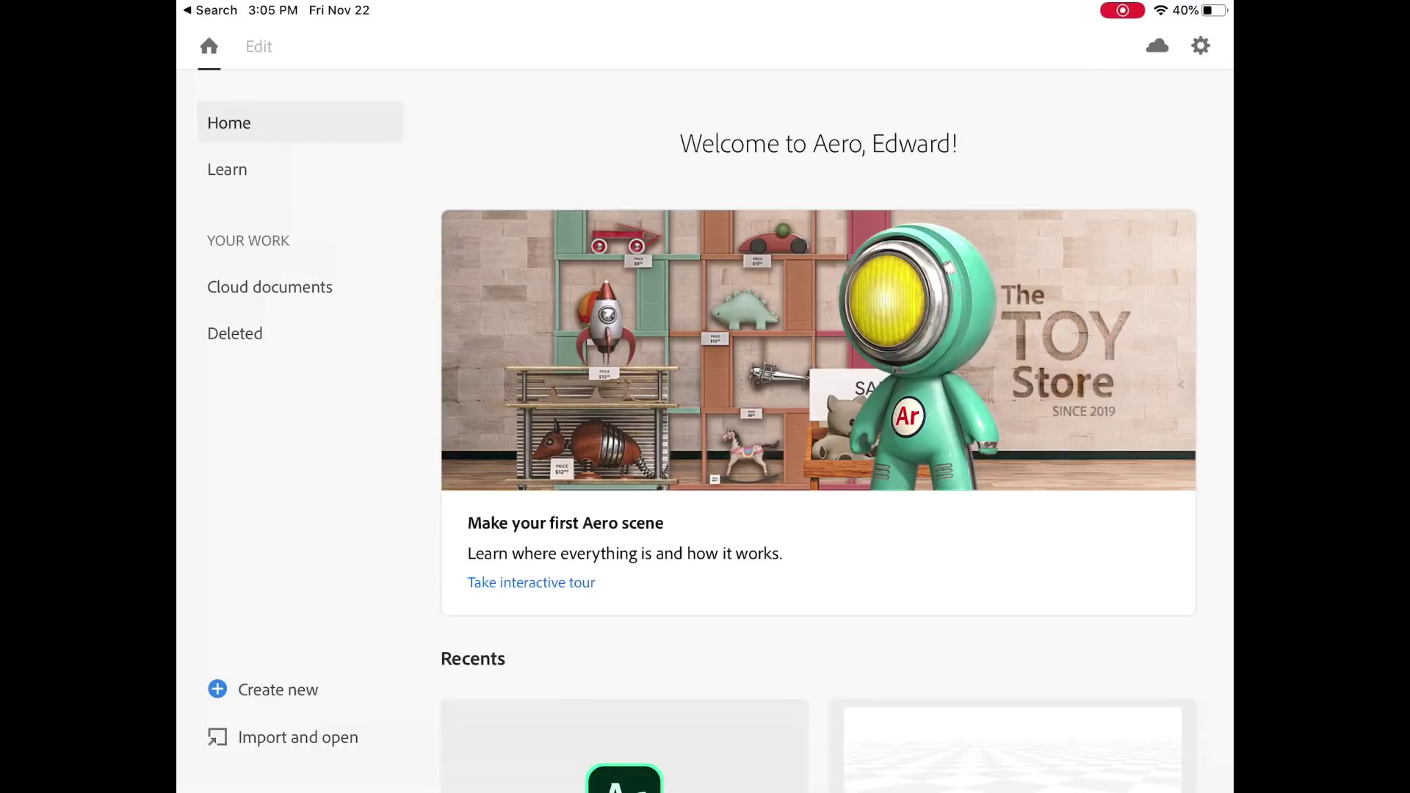
Step: Switch to Adobe Aero, create a new project with a surface anchor on the desk and import sumo_joints copy.fbx from Creative Cloud
{"action": "left_click", "coordinate": [264, 688]}
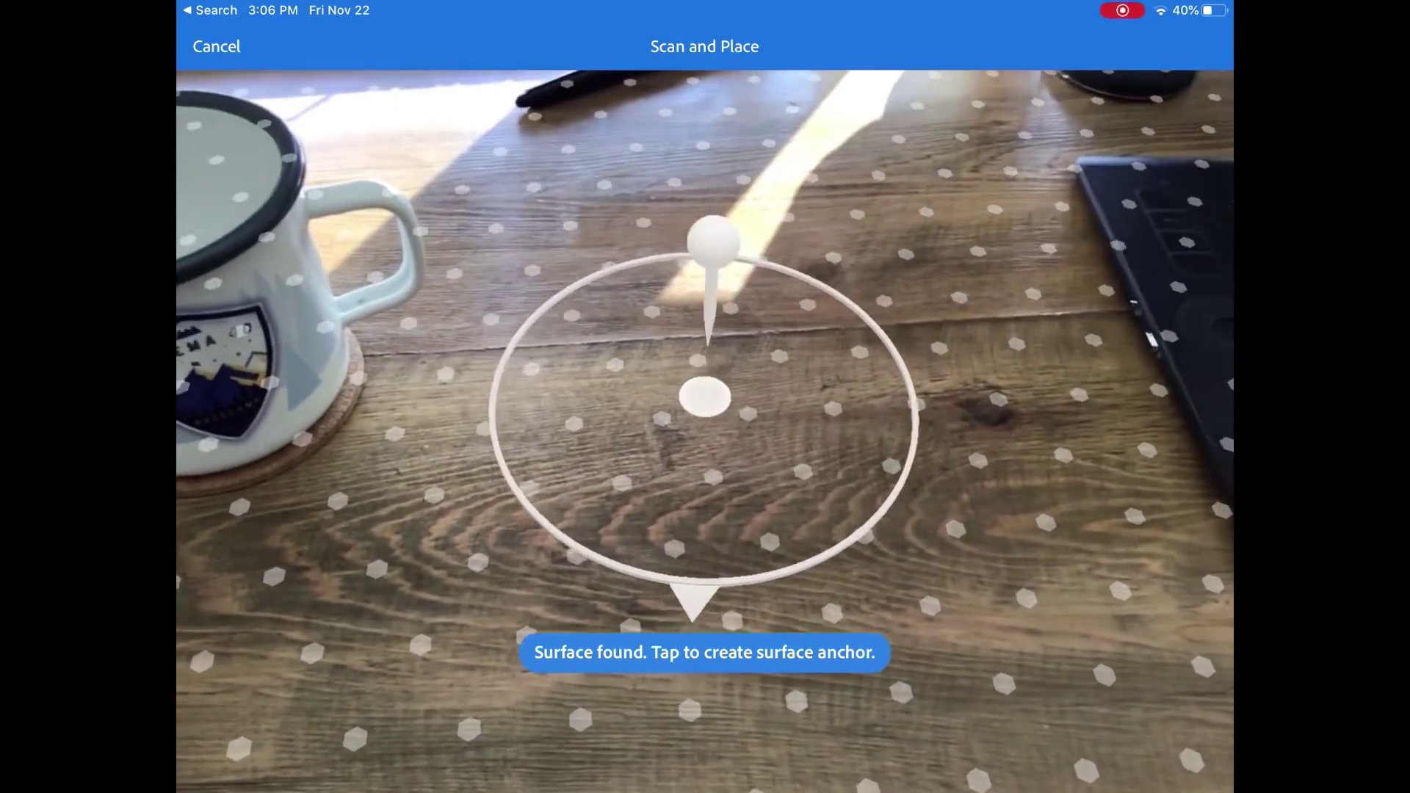
{"action": "left_click", "coordinate": [705, 397]}
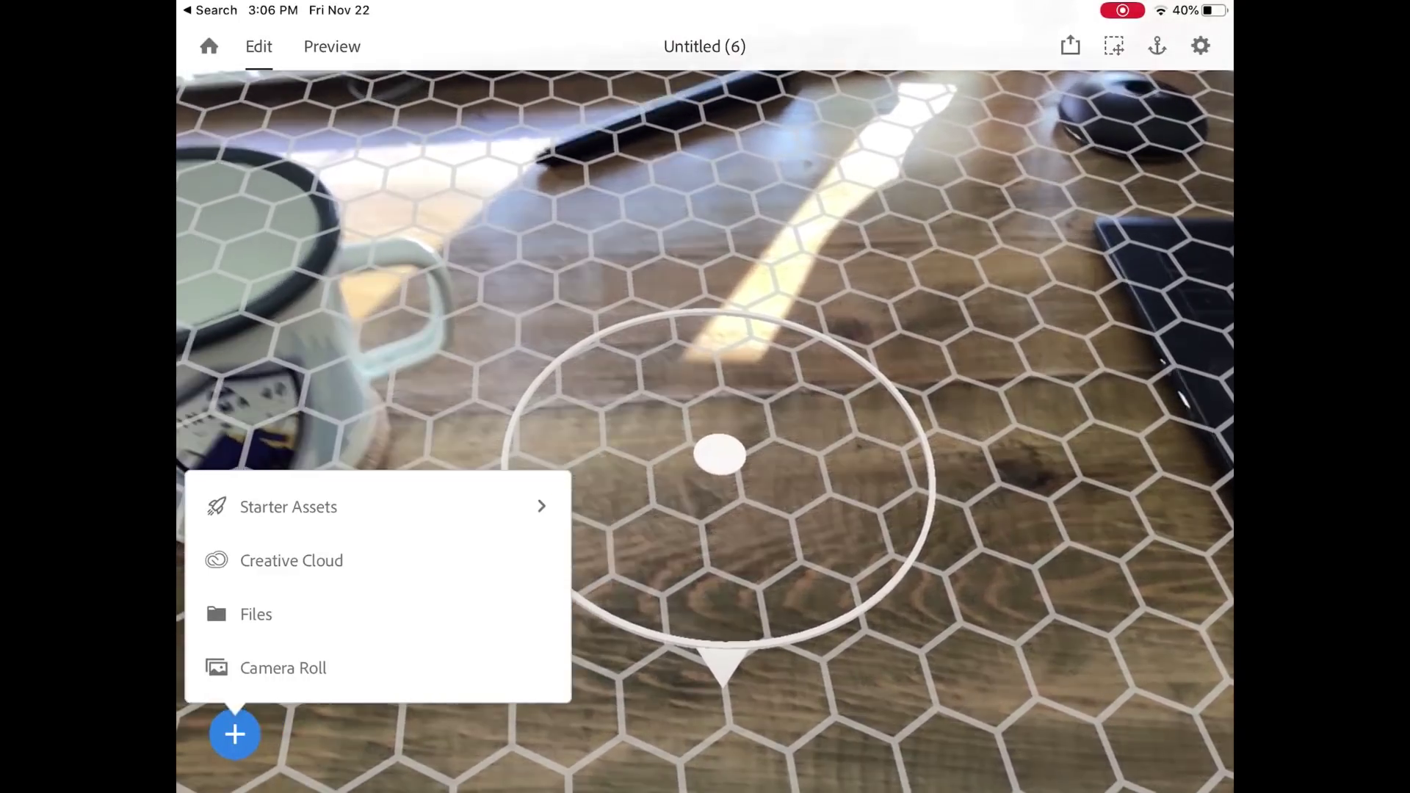
{"action": "left_click", "coordinate": [291, 560]}
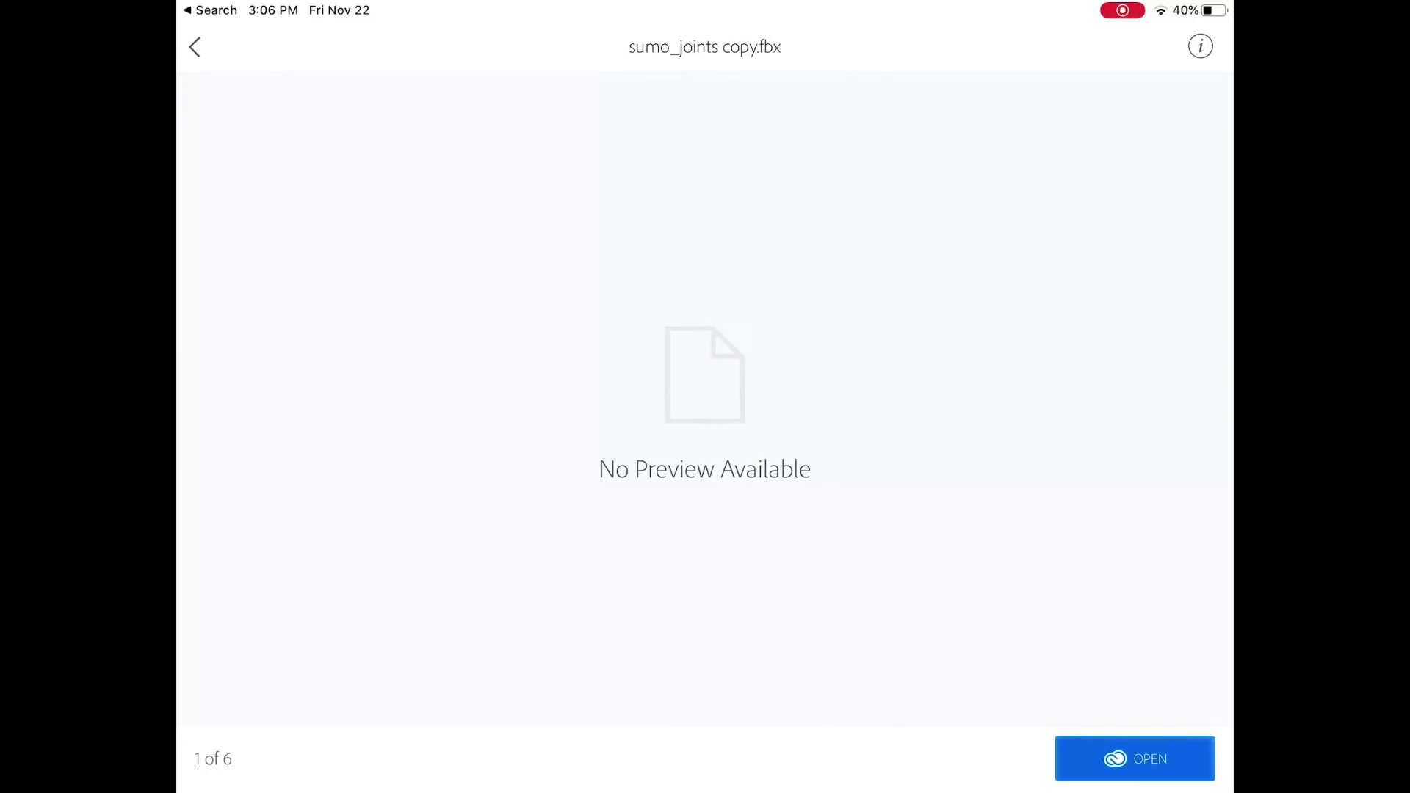
{"action": "left_click", "coordinate": [1135, 758]}
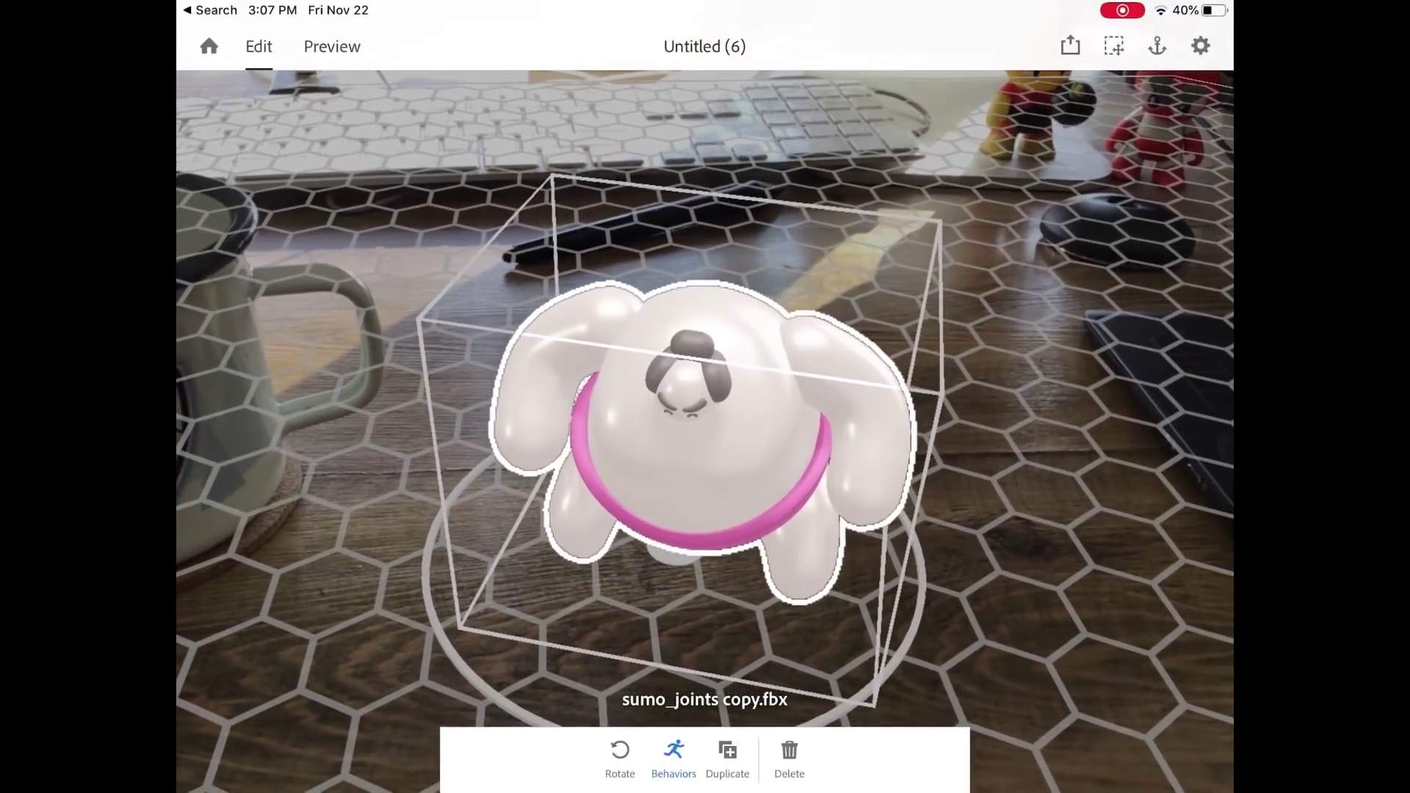
Step: Open the sumo's behaviors and give it a Touch trigger
{"action": "left_click", "coordinate": [673, 756]}
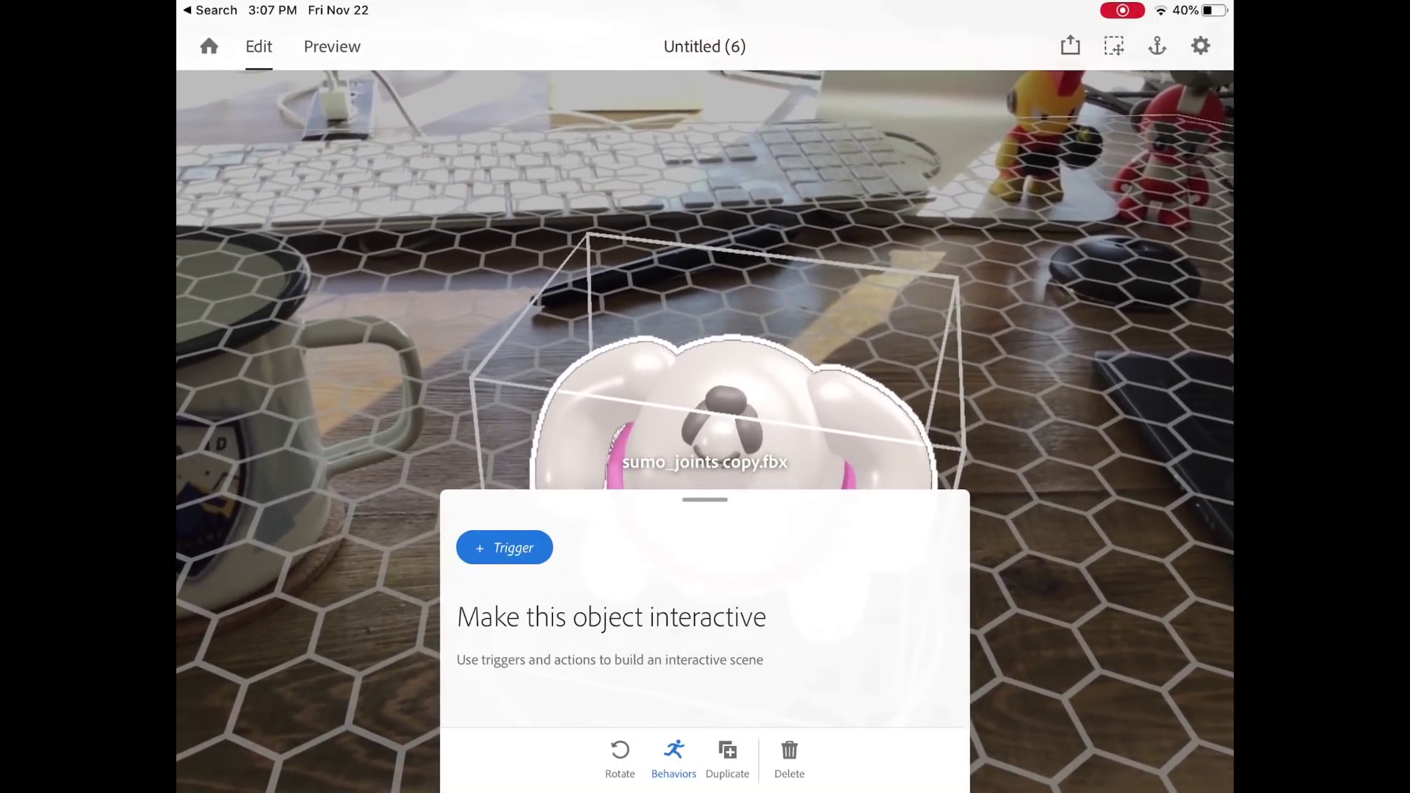
{"action": "left_click", "coordinate": [504, 547]}
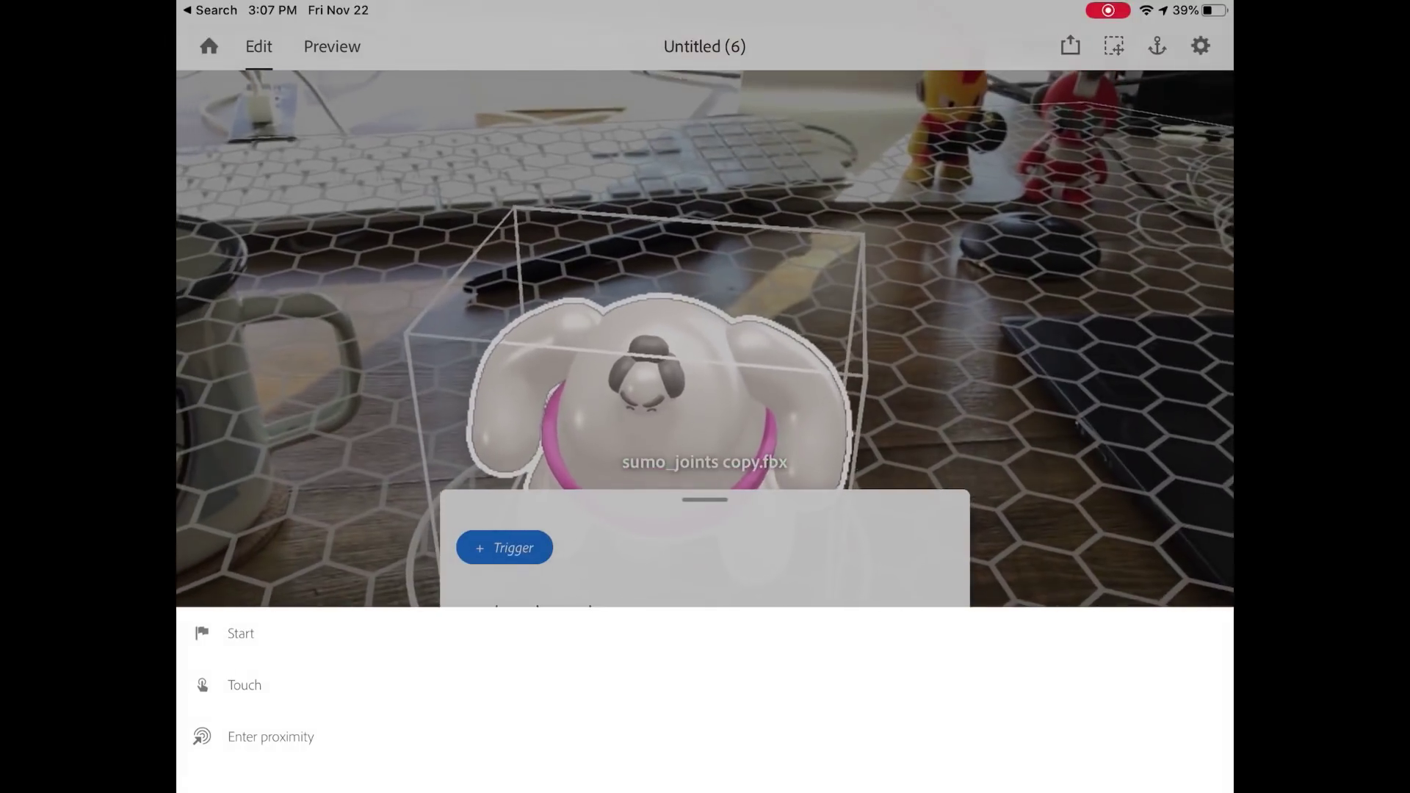
{"action": "left_click", "coordinate": [245, 684]}
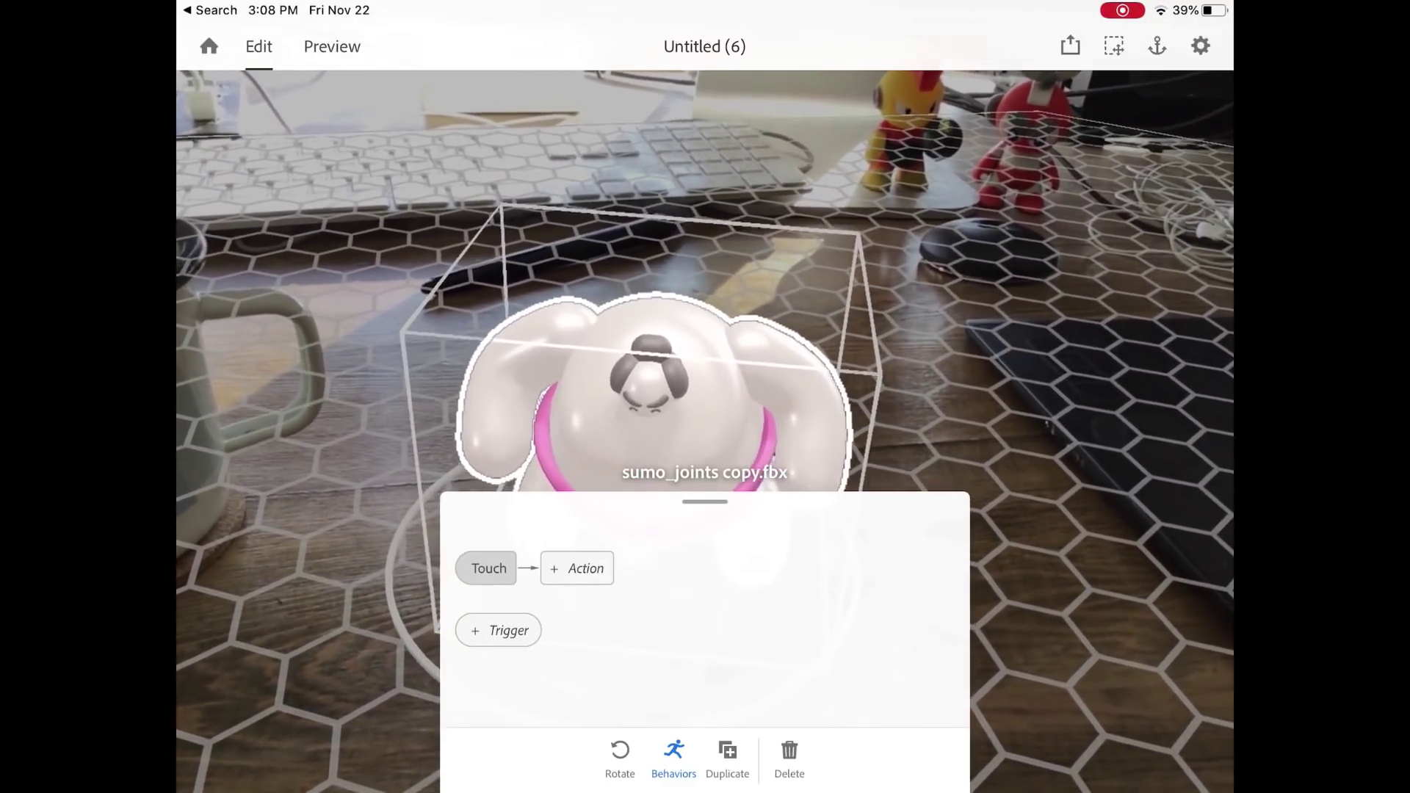
Step: Add an Animate action to the sumo's Touch trigger
{"action": "left_click", "coordinate": [578, 568]}
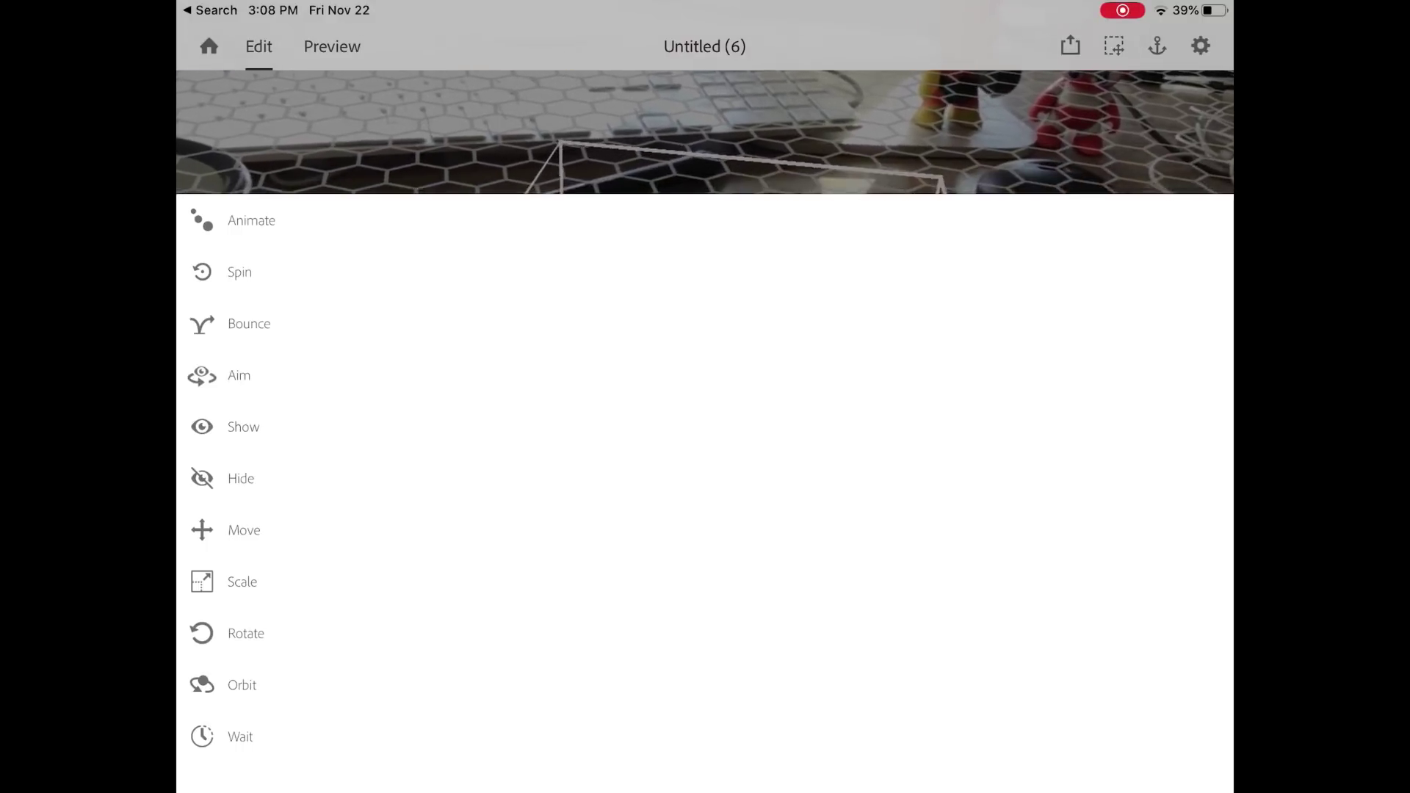
{"action": "left_click", "coordinate": [244, 530]}
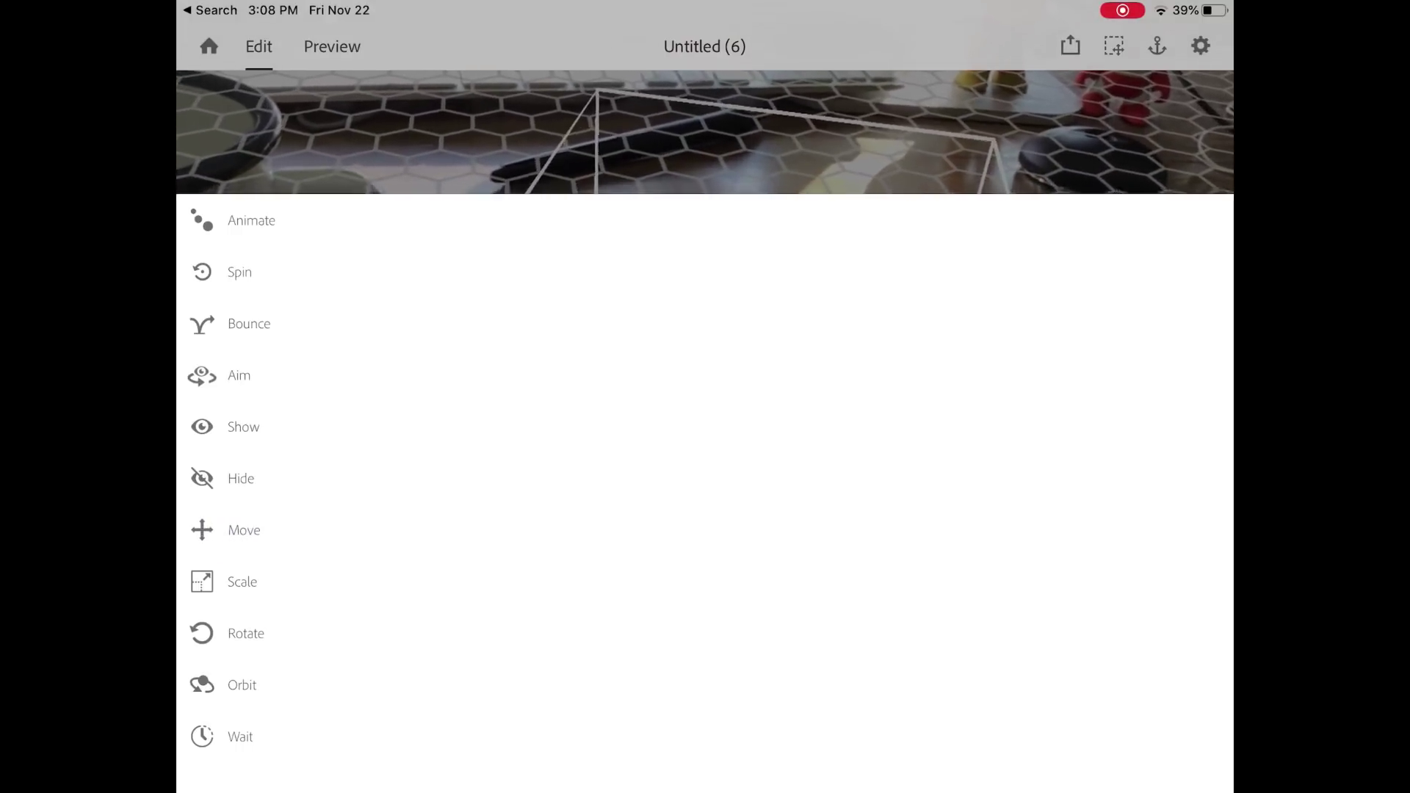
{"action": "left_click", "coordinate": [245, 633]}
{"action": "left_click", "coordinate": [251, 220]}
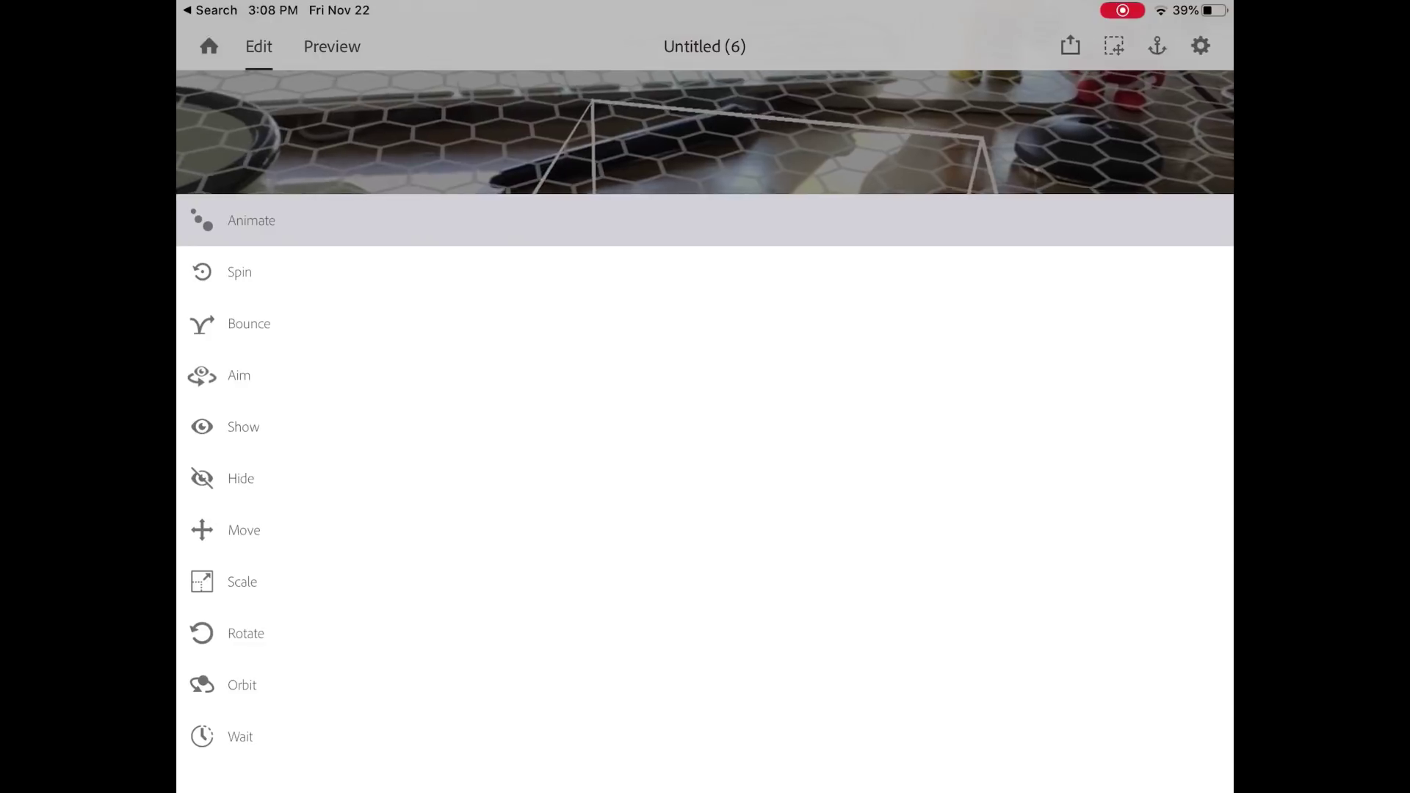
{"action": "left_click", "coordinate": [251, 220]}
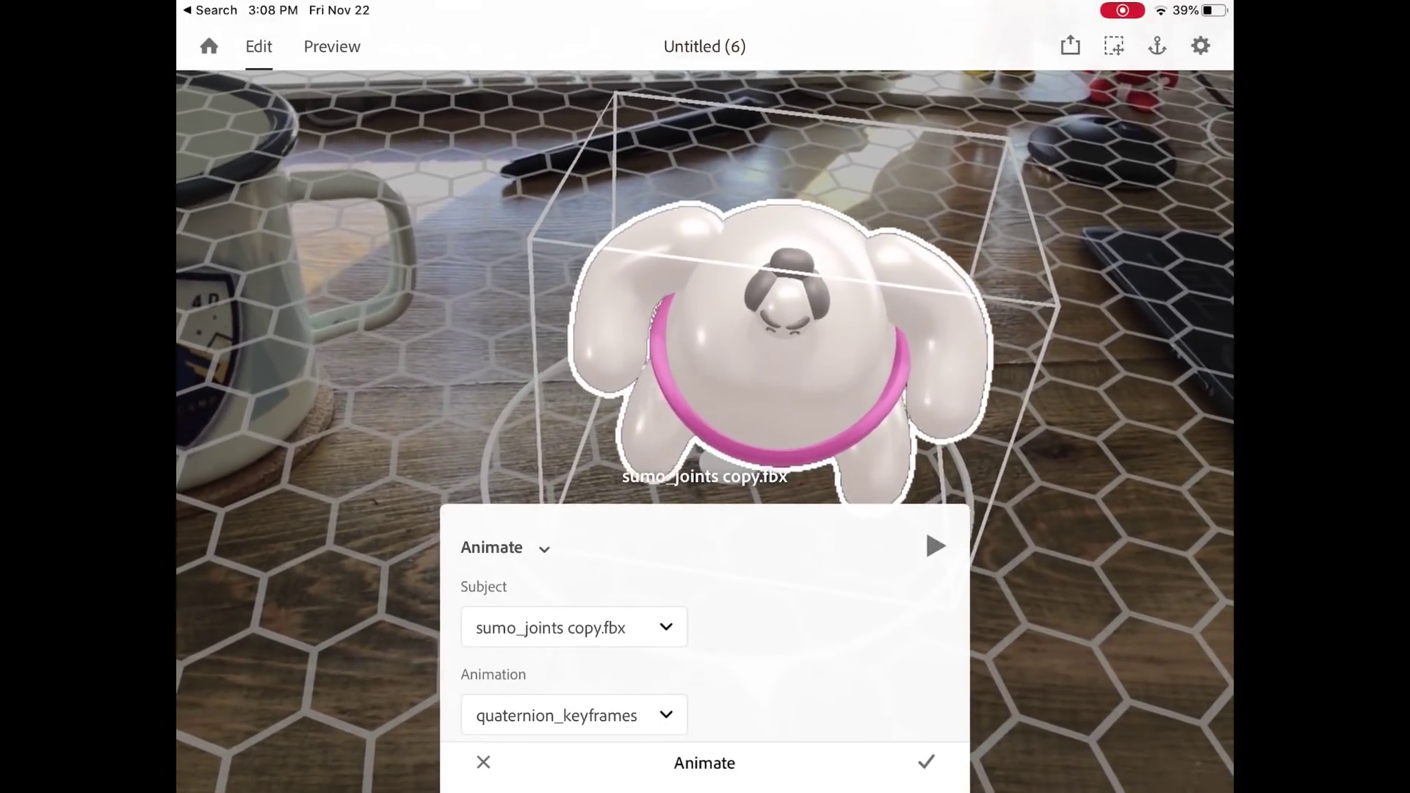
Step: Try translation_keyframes as the action's animation, then return it to quaternion_keyframes
{"action": "scroll", "coordinate": [705, 646], "scroll_direction": "down", "scroll_amount": 2}
{"action": "left_click", "coordinate": [573, 678]}
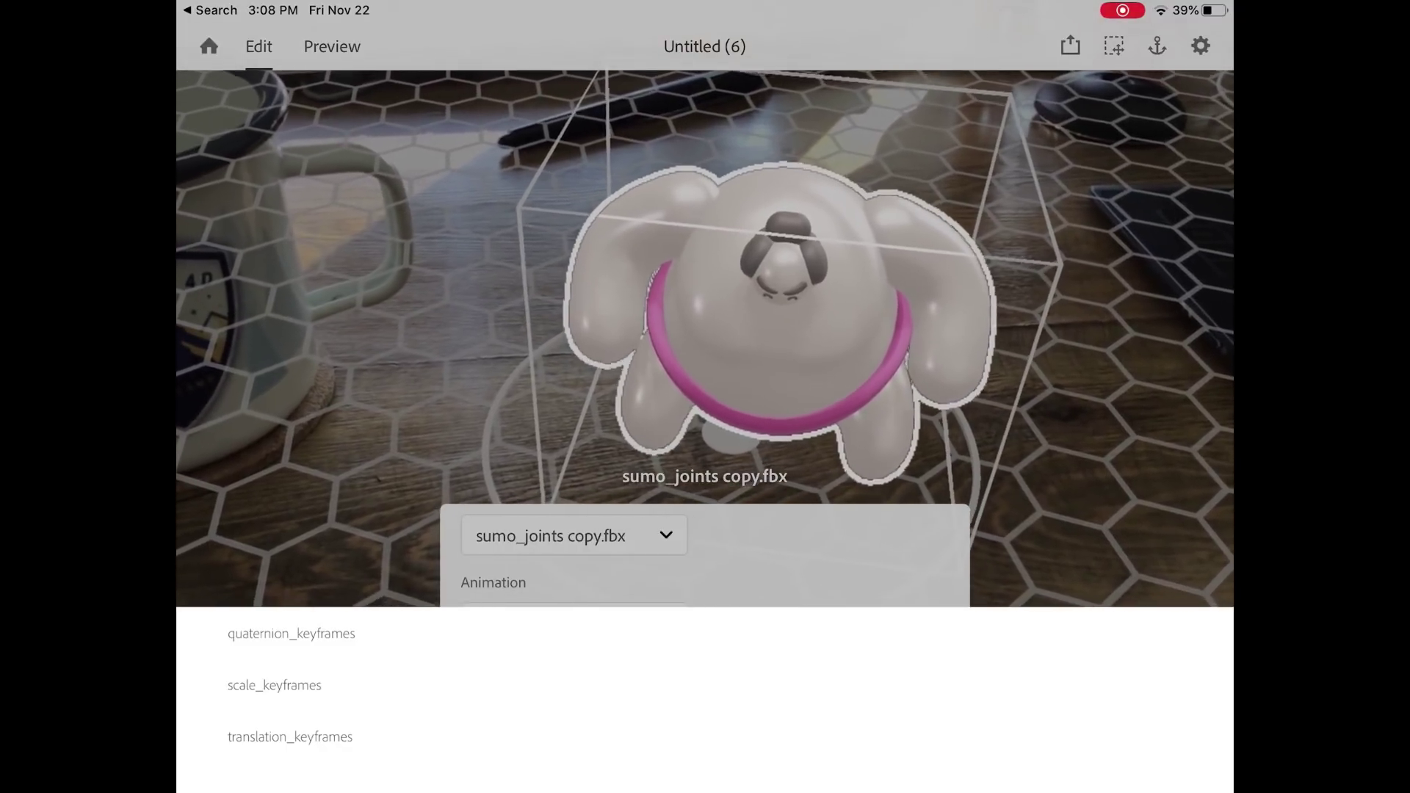
{"action": "left_click", "coordinate": [292, 633]}
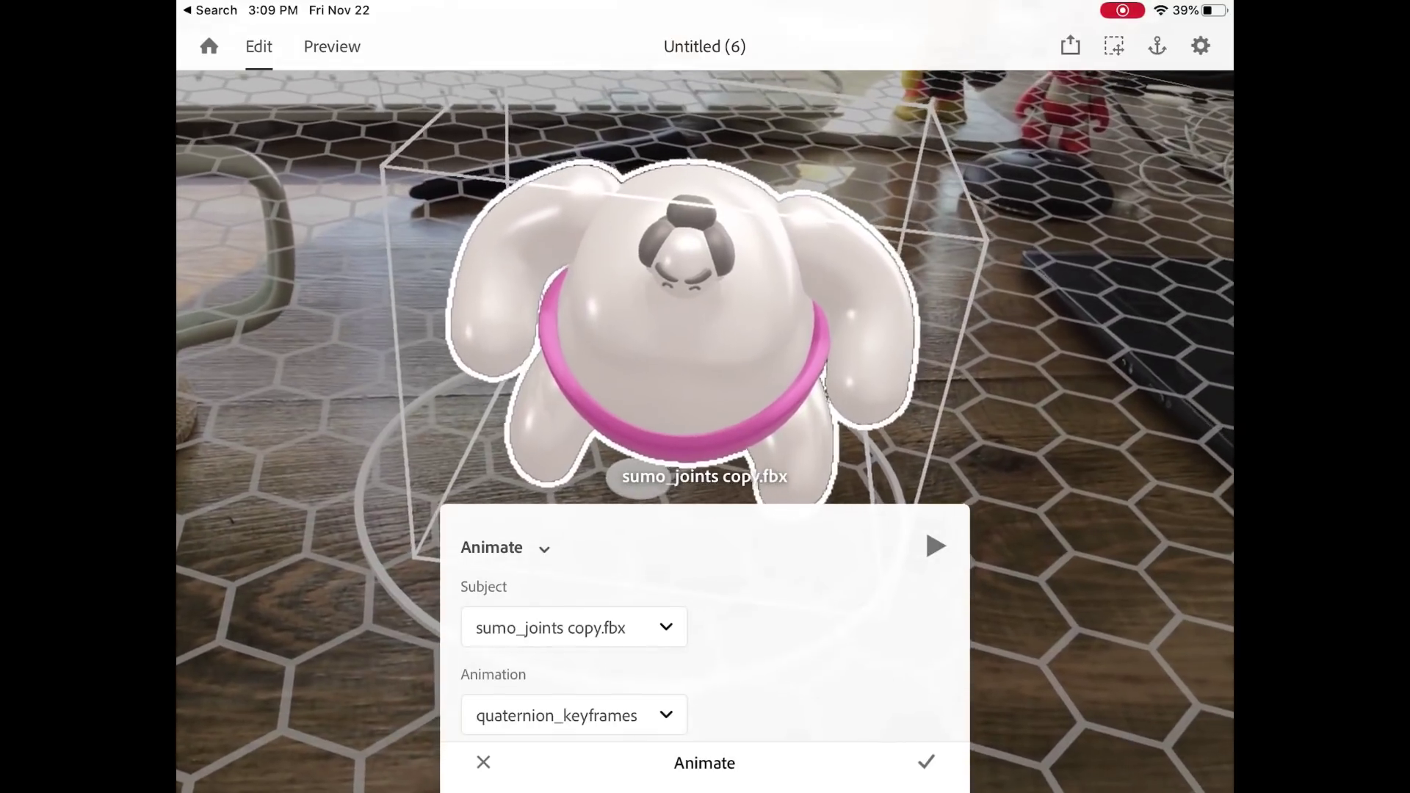
{"action": "scroll", "coordinate": [705, 646], "scroll_direction": "down", "scroll_amount": 1}
{"action": "left_click", "coordinate": [573, 684]}
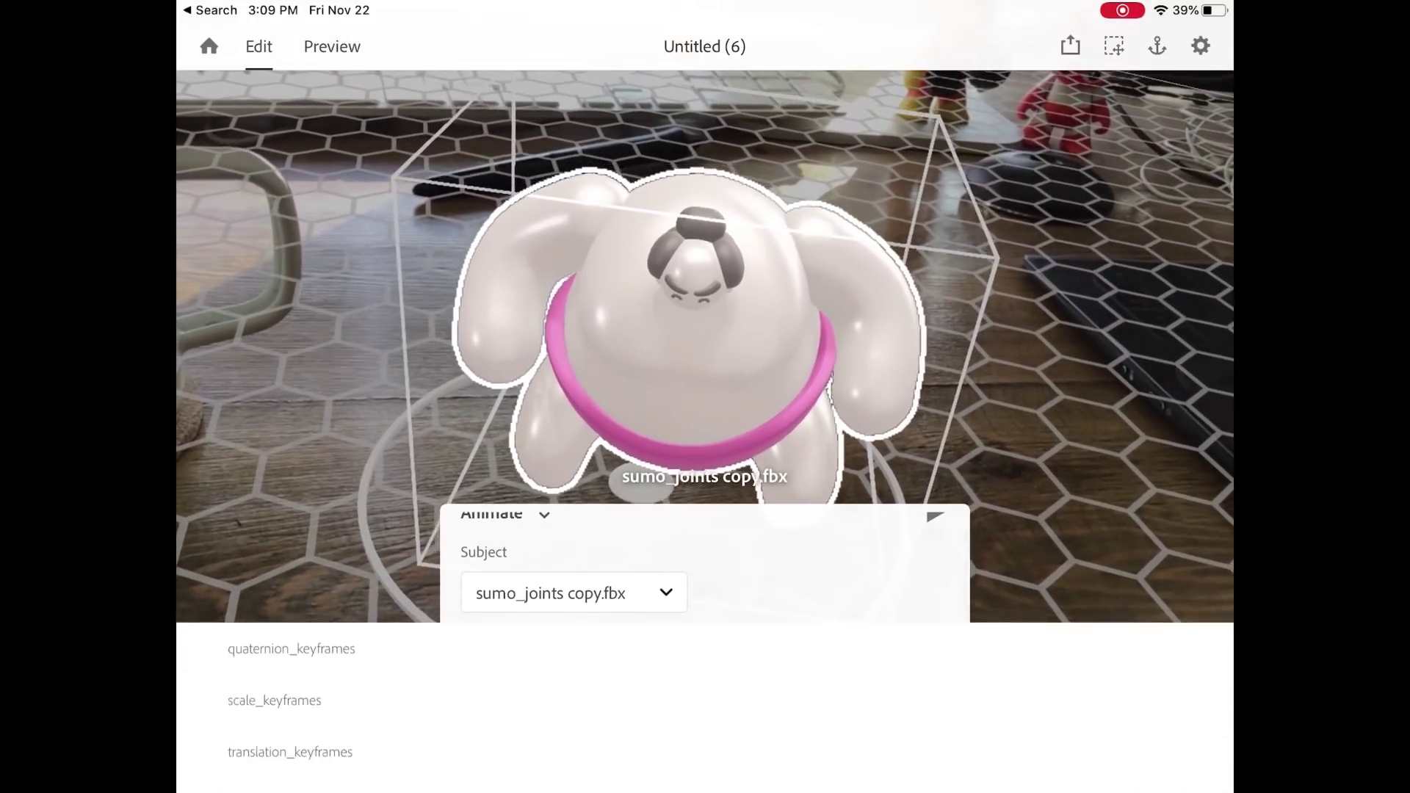
{"action": "left_click", "coordinate": [290, 736]}
{"action": "scroll", "coordinate": [705, 631], "scroll_direction": "up", "scroll_amount": 1}
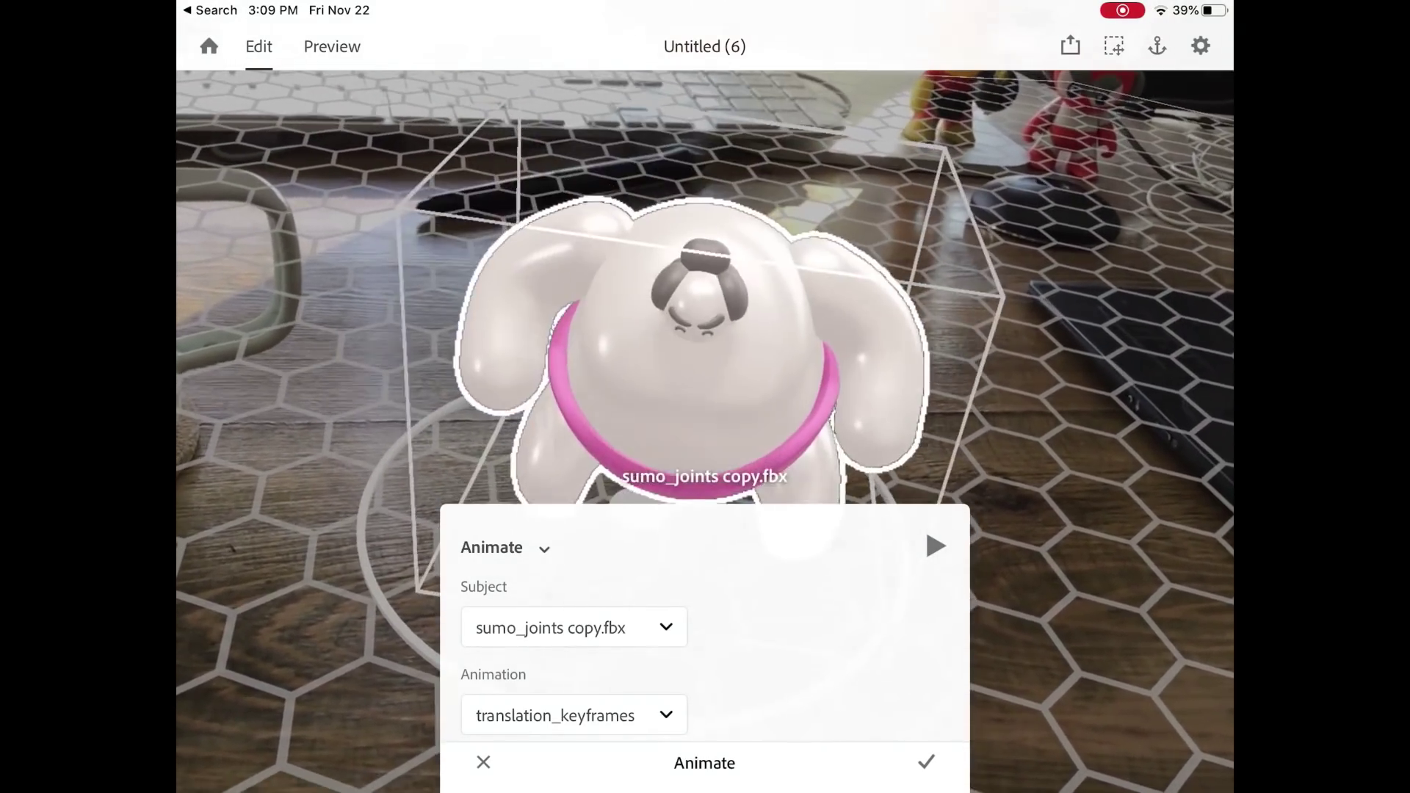
{"action": "left_click", "coordinate": [574, 715]}
{"action": "left_click", "coordinate": [290, 674]}
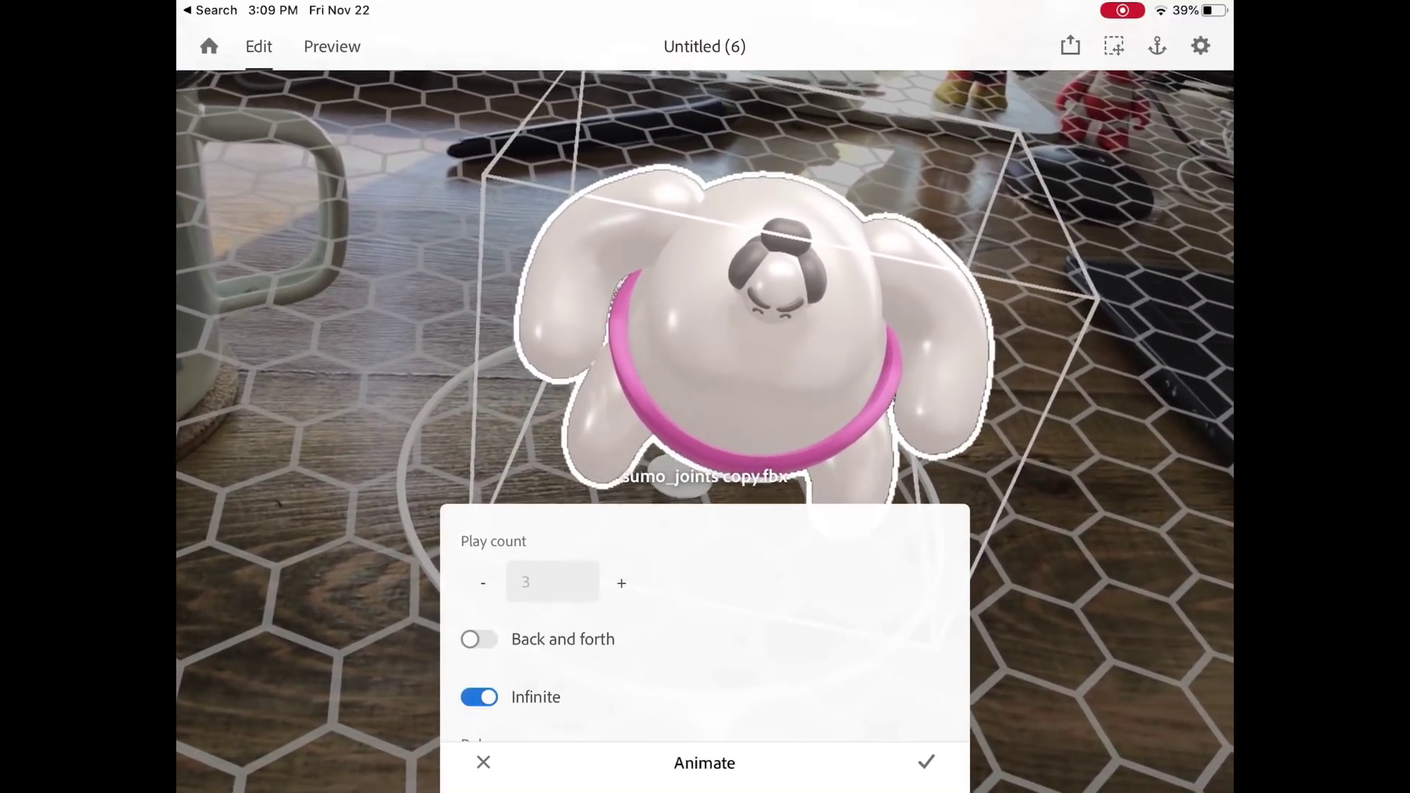
Step: Turn off infinite playback for the Animate action and set its delay to 1.0
{"action": "left_click", "coordinate": [479, 696]}
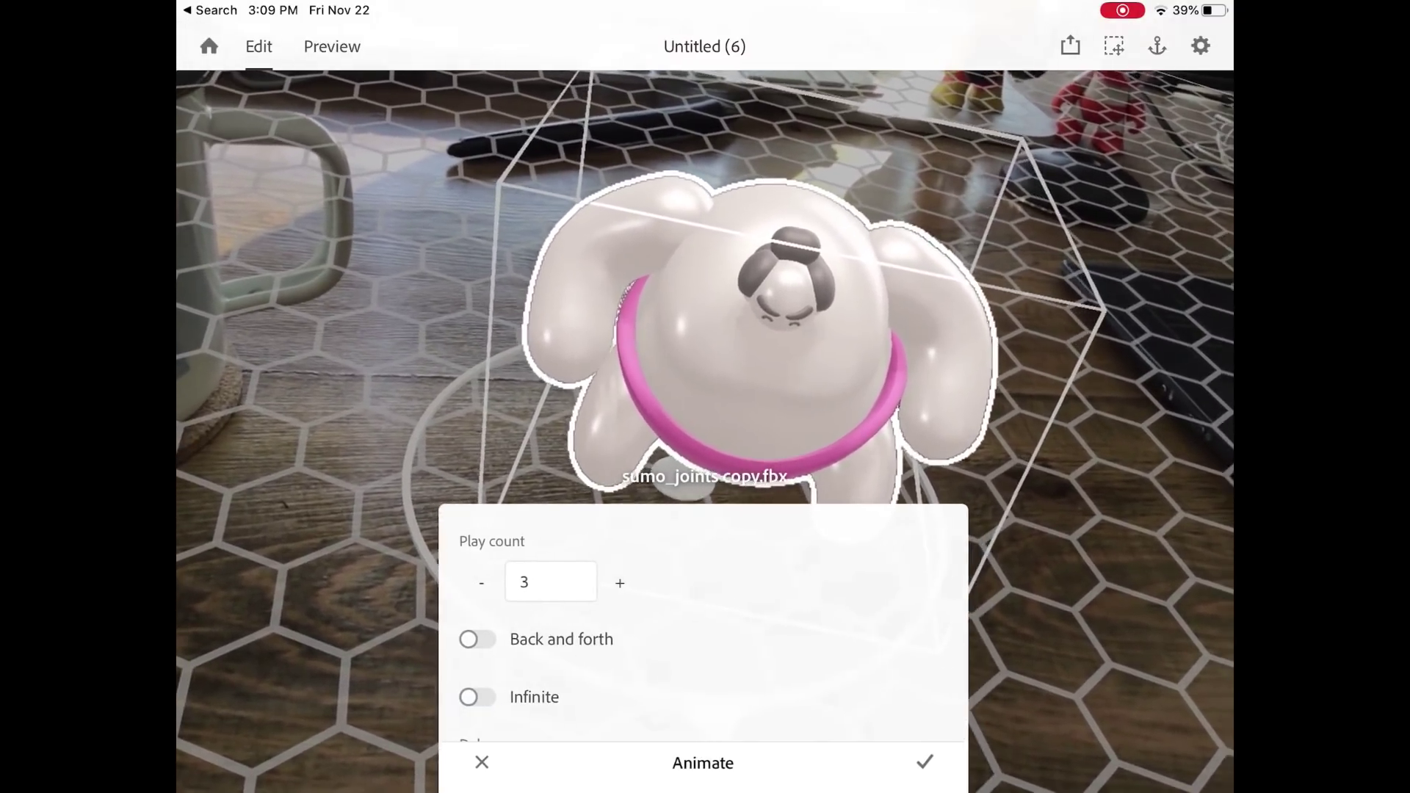
{"action": "scroll", "coordinate": [704, 631], "scroll_direction": "down", "scroll_amount": 2}
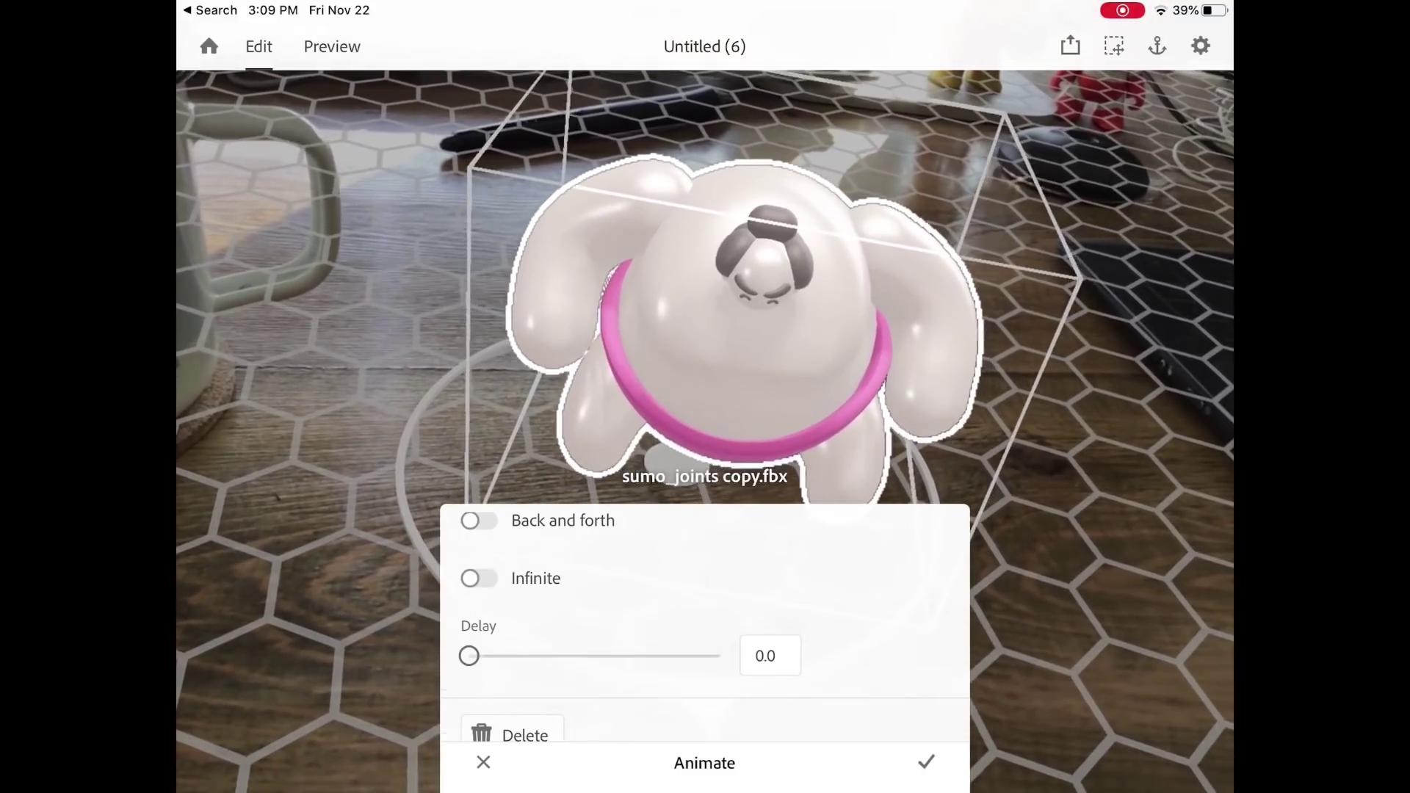
{"action": "left_click_drag", "start_coordinate": [469, 656], "coordinate": [518, 655]}
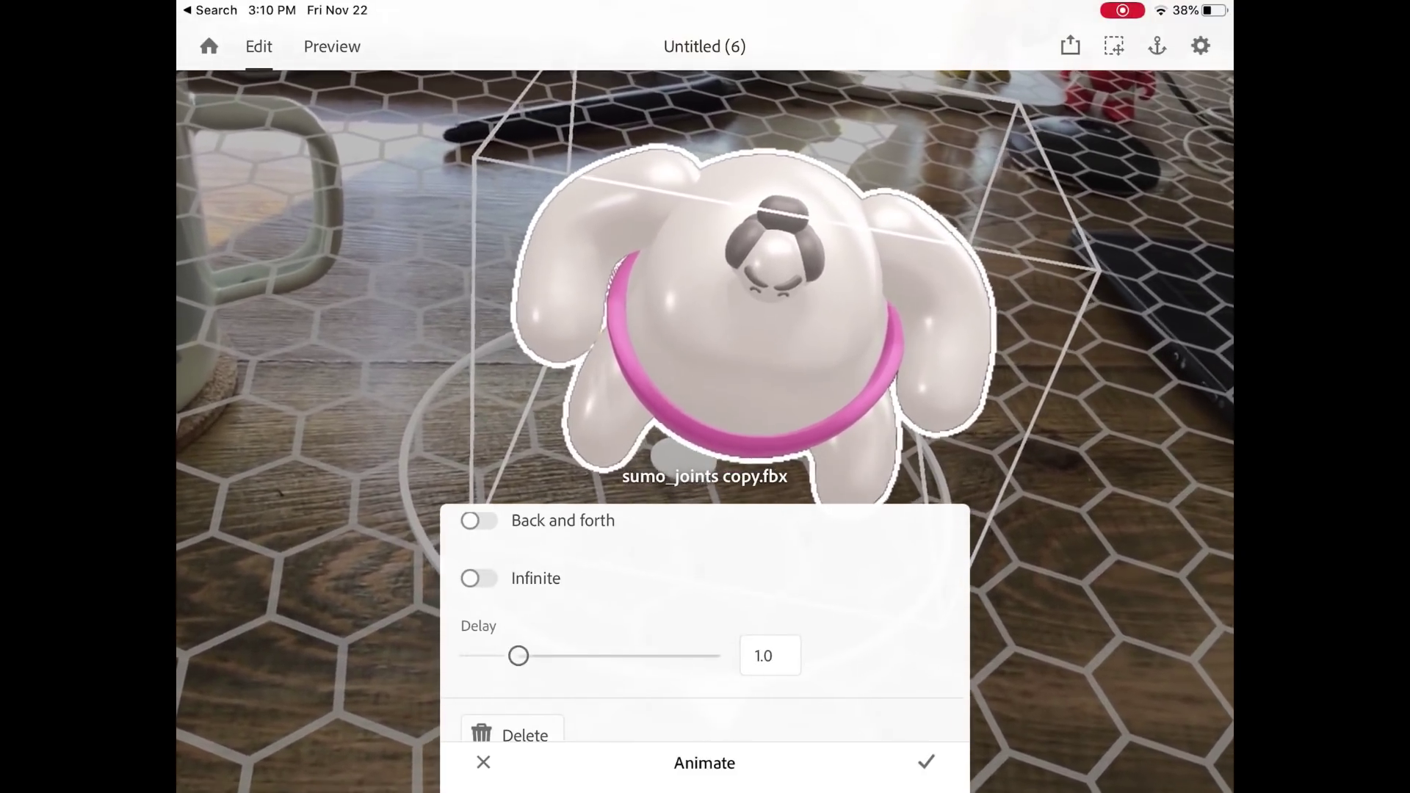
Step: Switch the animation to translation_keyframes and back to quaternion_keyframes, and play the Animate action
{"action": "scroll", "coordinate": [705, 624], "scroll_direction": "up", "scroll_amount": 3}
{"action": "scroll", "coordinate": [704, 624], "scroll_direction": "up", "scroll_amount": 5}
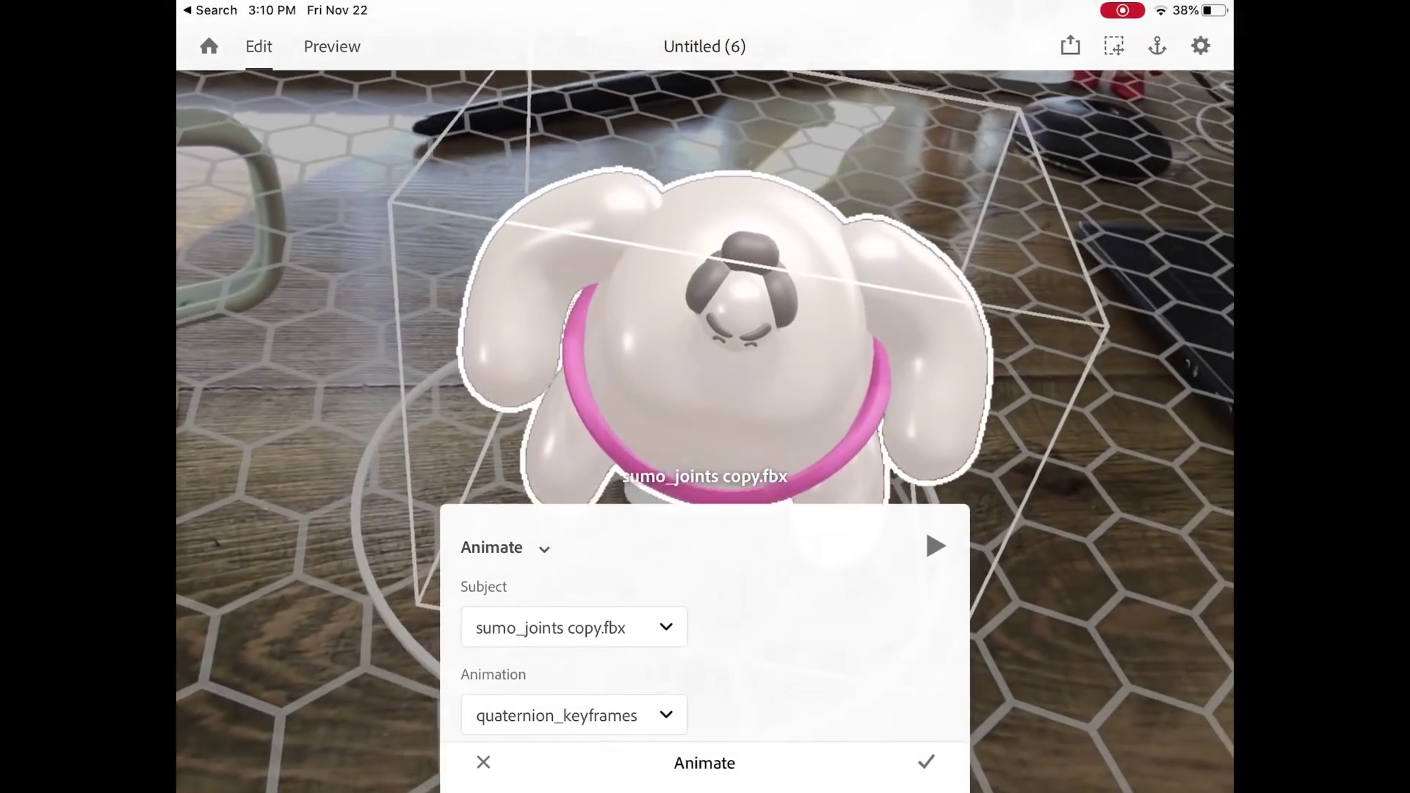
{"action": "left_click", "coordinate": [574, 715]}
{"action": "left_click", "coordinate": [290, 737]}
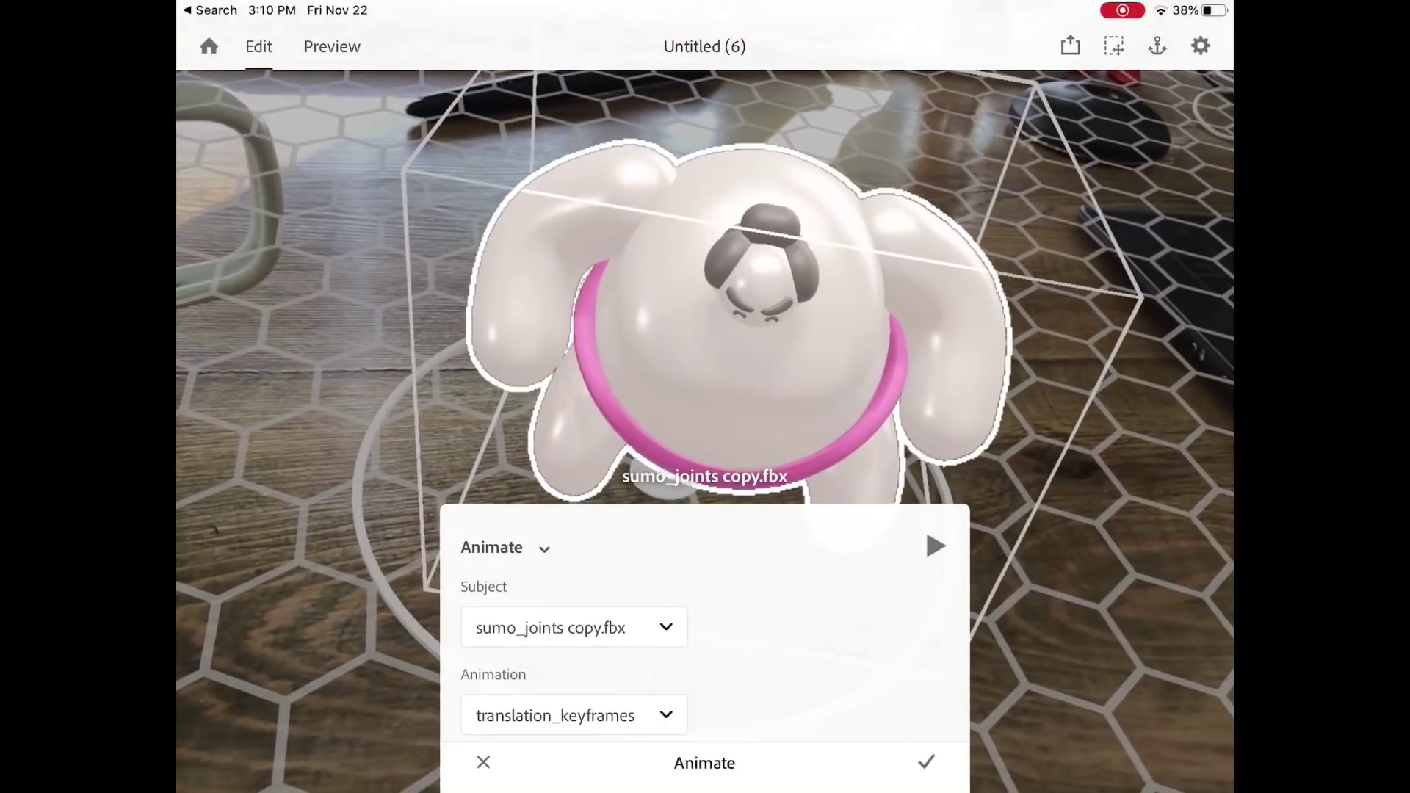
{"action": "left_click", "coordinate": [575, 715]}
{"action": "left_click", "coordinate": [291, 632]}
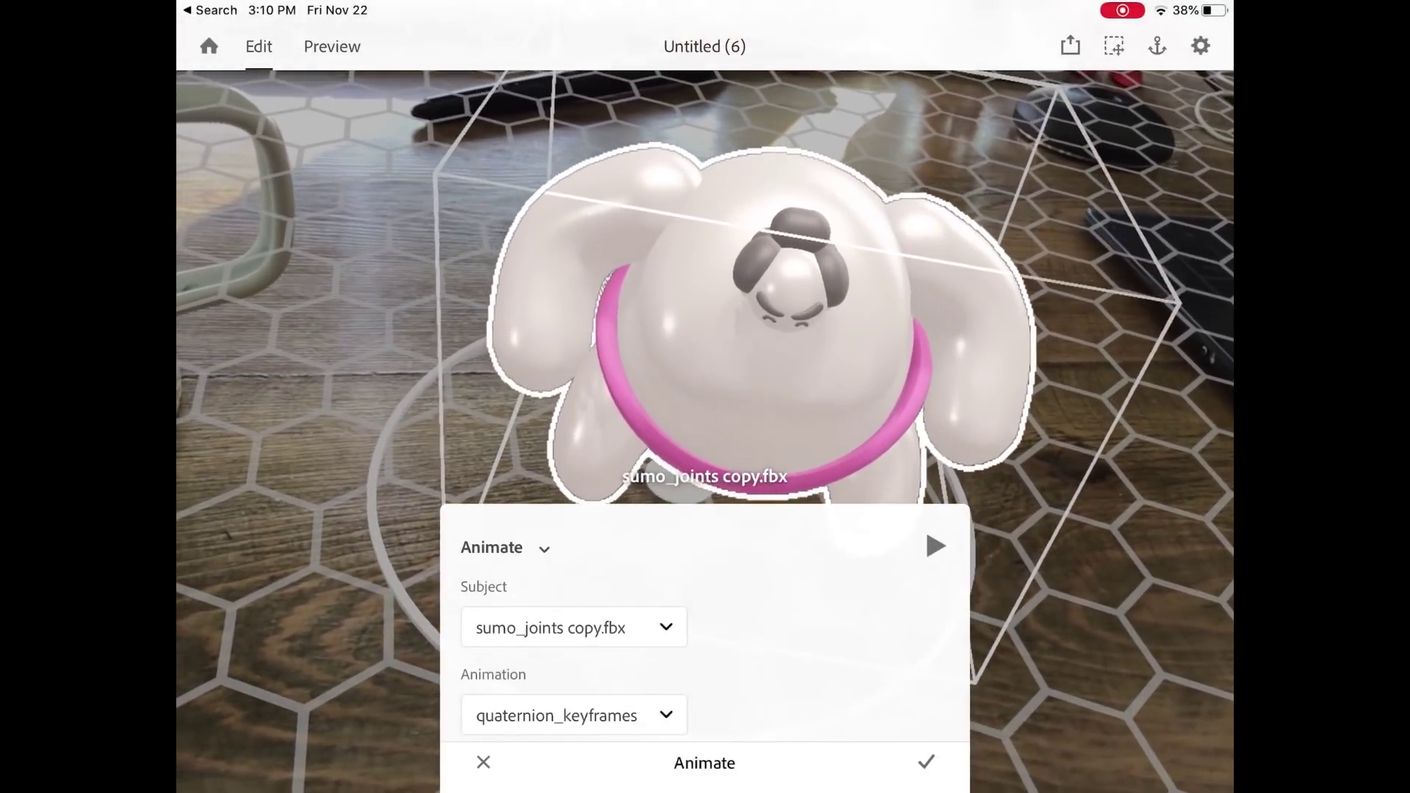
{"action": "left_click", "coordinate": [935, 546]}
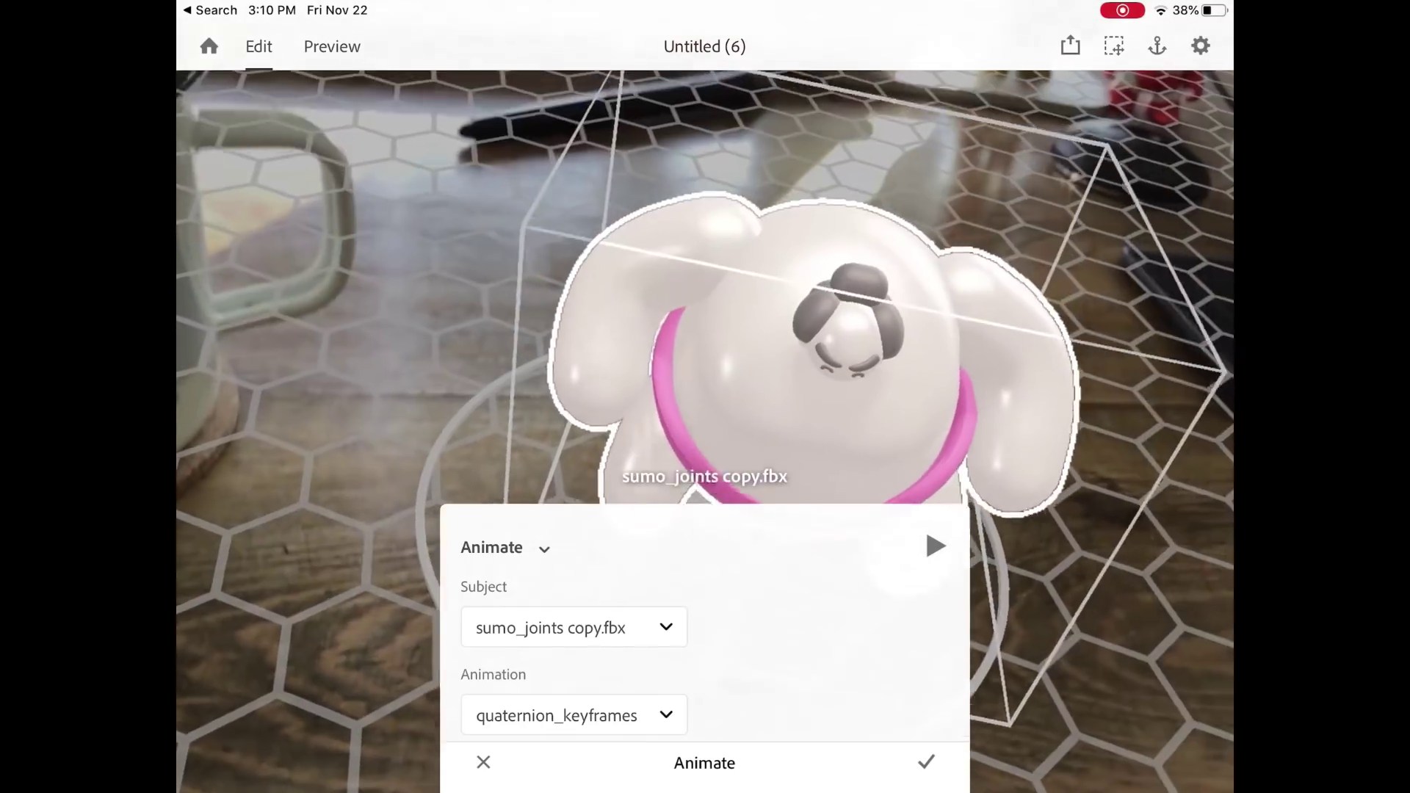
Step: Set the Animate action to translation_keyframes with a delay of 0.0, review its settings and accept it
{"action": "left_click", "coordinate": [573, 715]}
{"action": "left_click", "coordinate": [294, 739]}
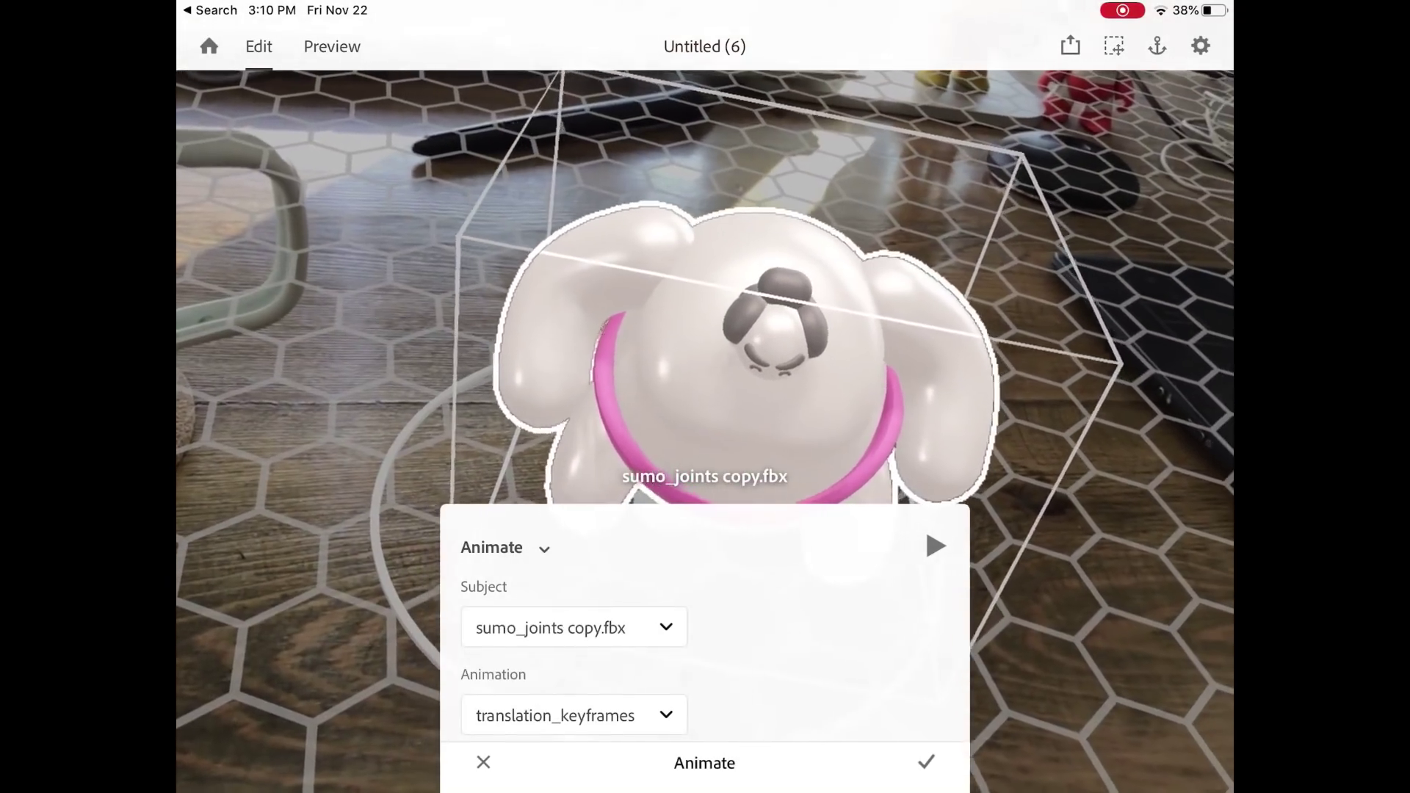
{"action": "scroll", "coordinate": [704, 631], "scroll_direction": "down", "scroll_amount": 3}
{"action": "scroll", "coordinate": [705, 632], "scroll_direction": "down", "scroll_amount": 3}
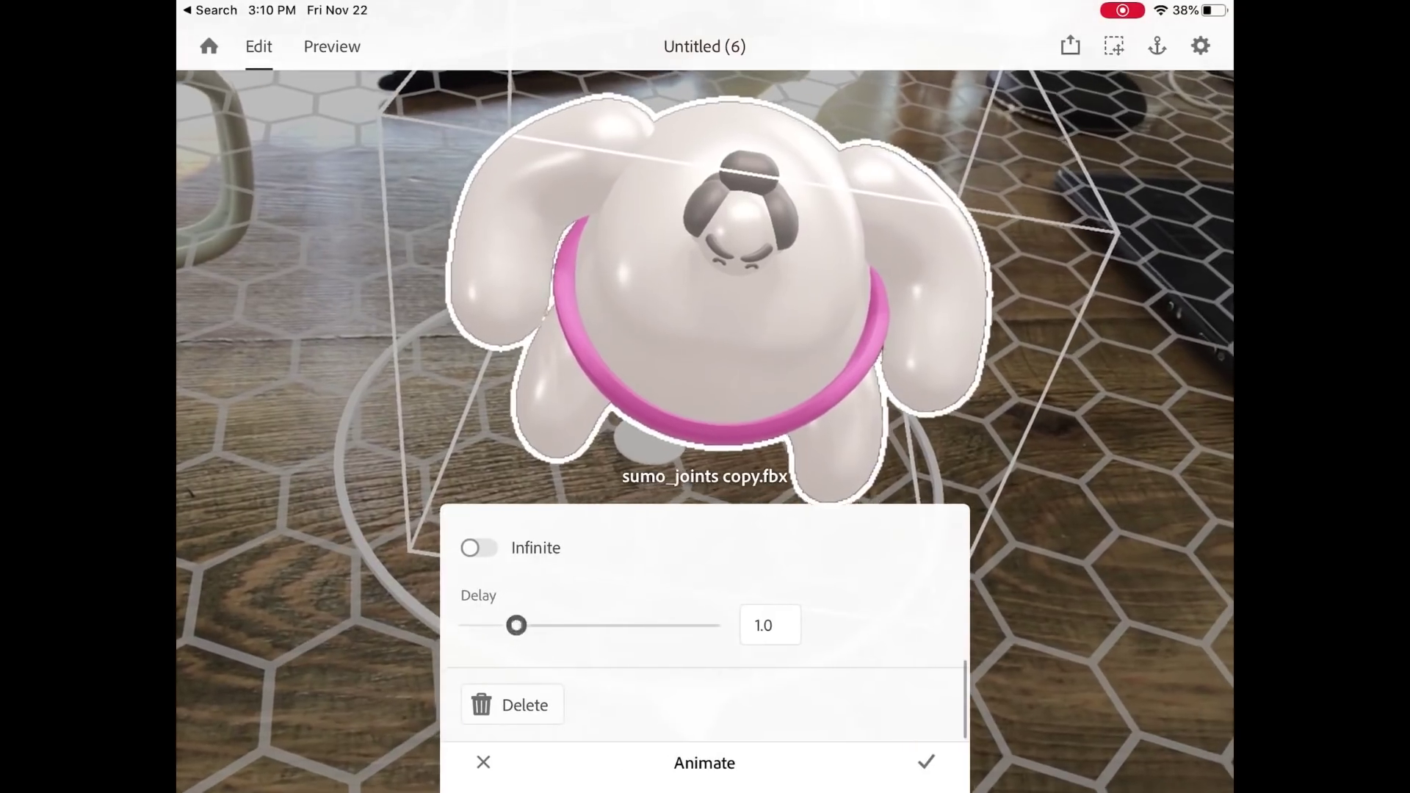
{"action": "left_click_drag", "start_coordinate": [516, 625], "coordinate": [463, 625]}
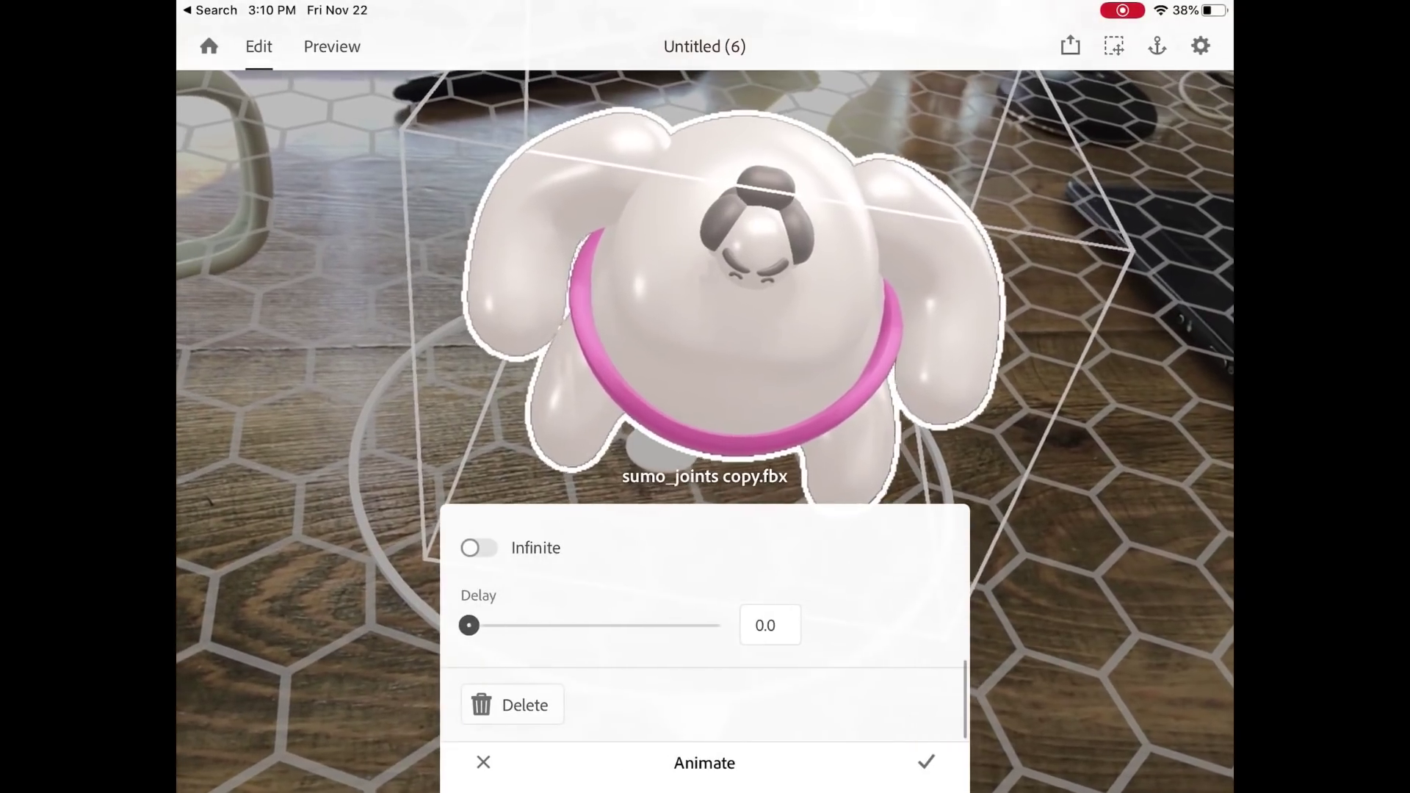
{"action": "scroll", "coordinate": [705, 631], "scroll_direction": "up", "scroll_amount": 5}
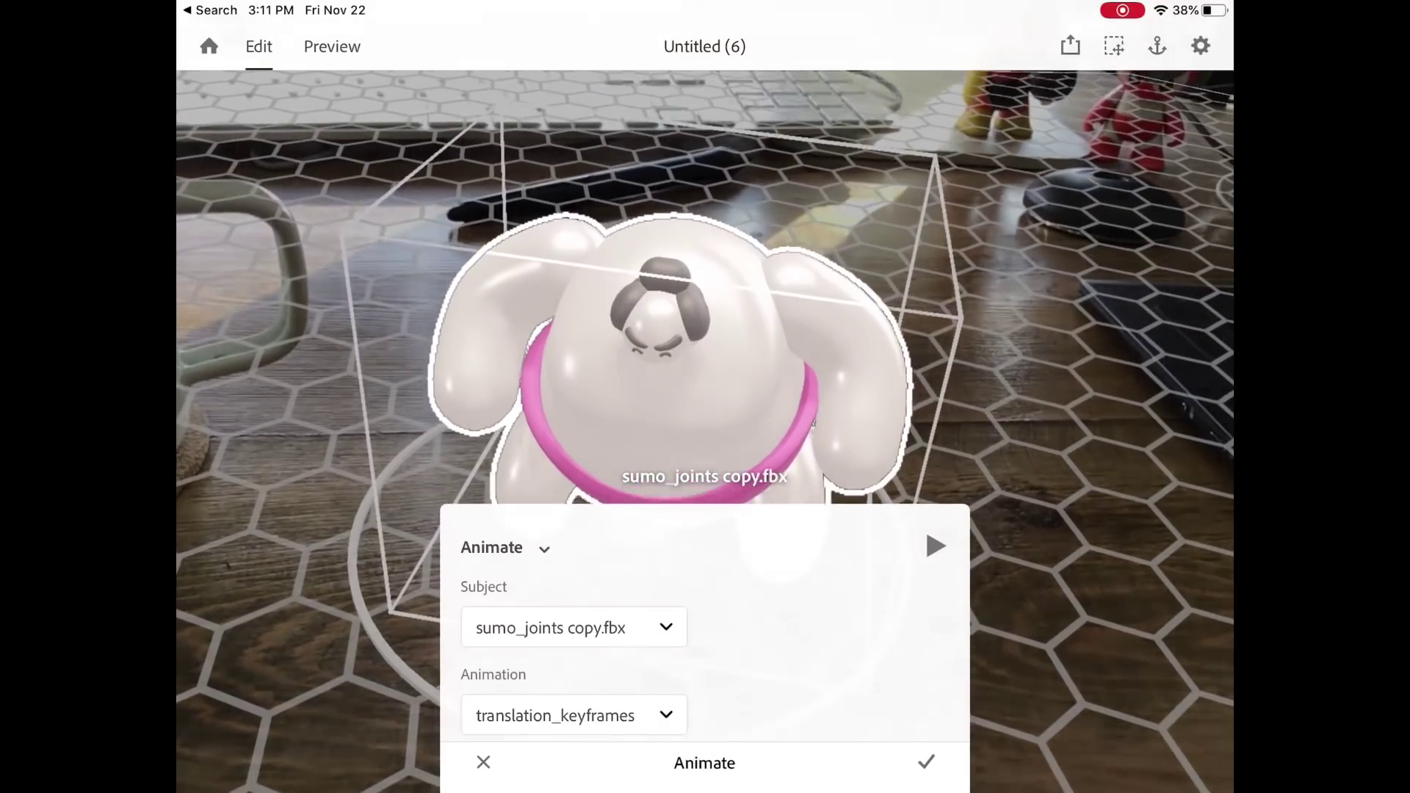
{"action": "scroll", "coordinate": [704, 624], "scroll_direction": "down", "scroll_amount": 2}
{"action": "scroll", "coordinate": [705, 624], "scroll_direction": "up", "scroll_amount": 2}
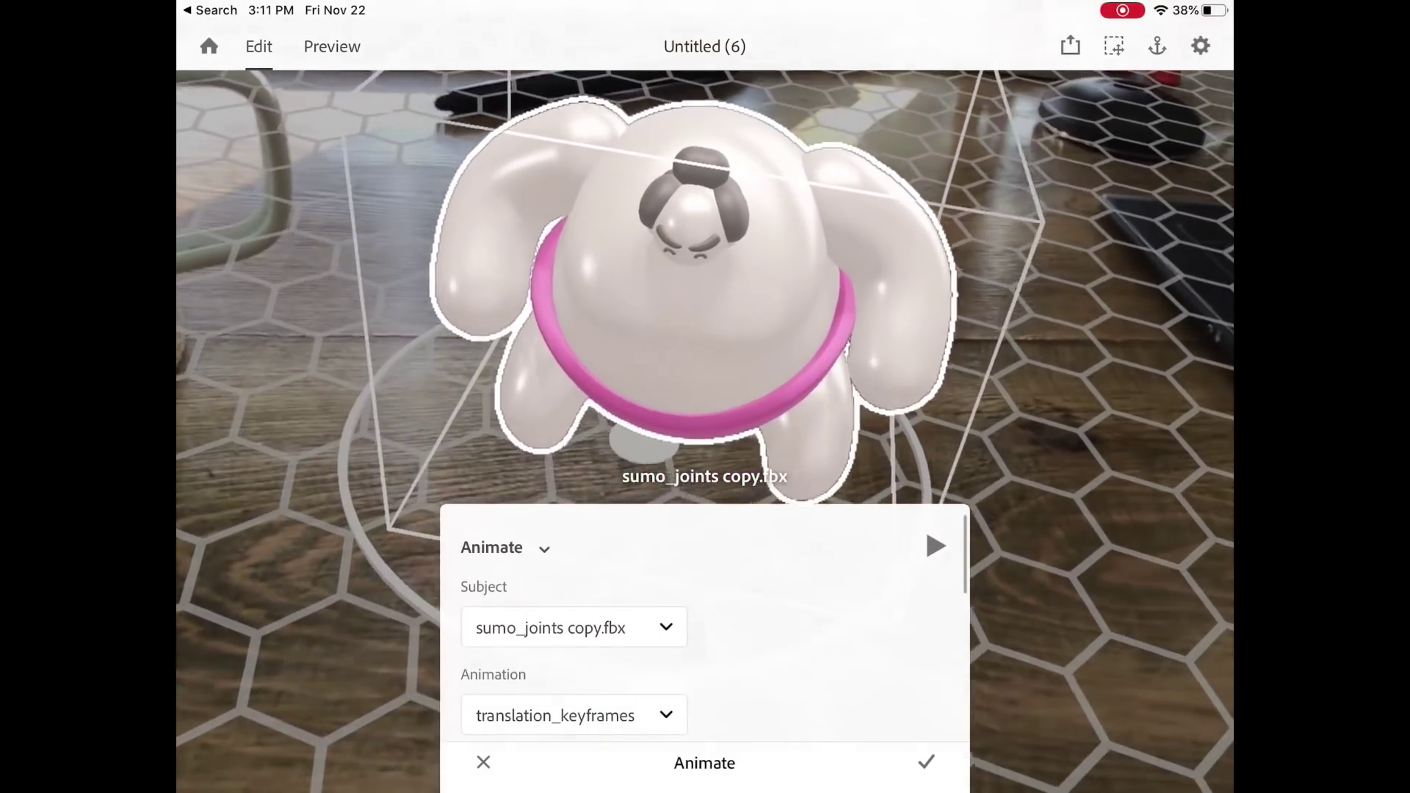
{"action": "scroll", "coordinate": [705, 624], "scroll_direction": "down", "scroll_amount": 3}
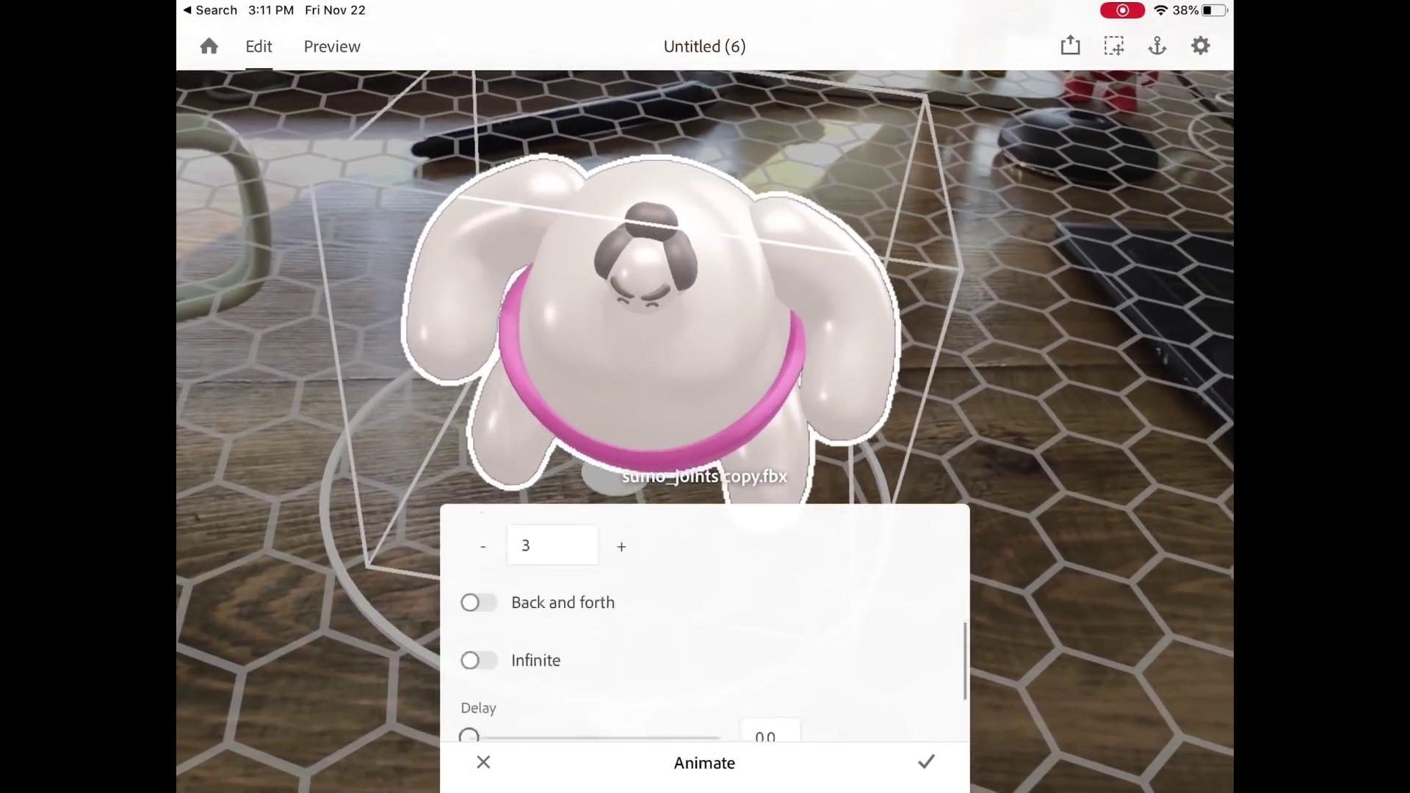
{"action": "scroll", "coordinate": [705, 624], "scroll_direction": "up", "scroll_amount": 1}
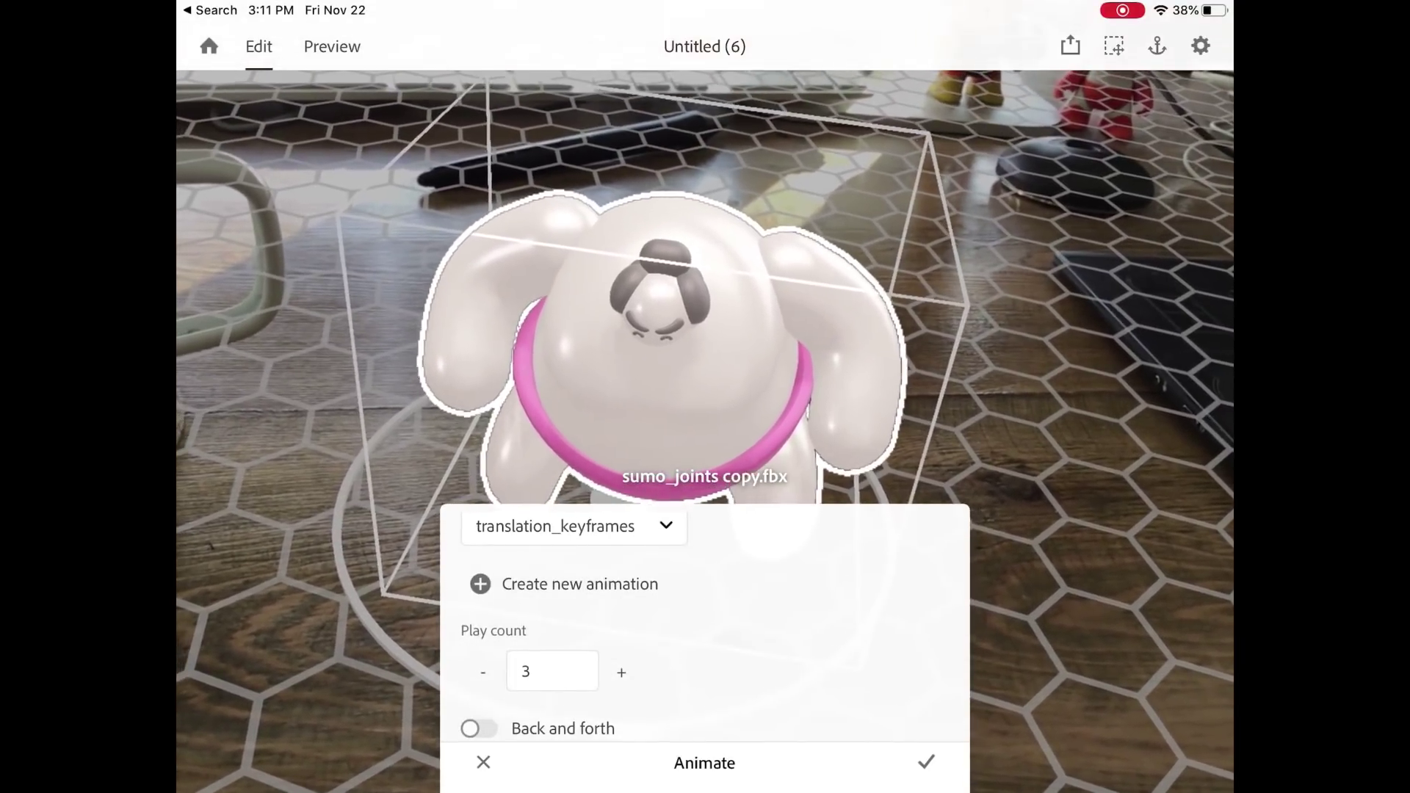
{"action": "left_click", "coordinate": [926, 762]}
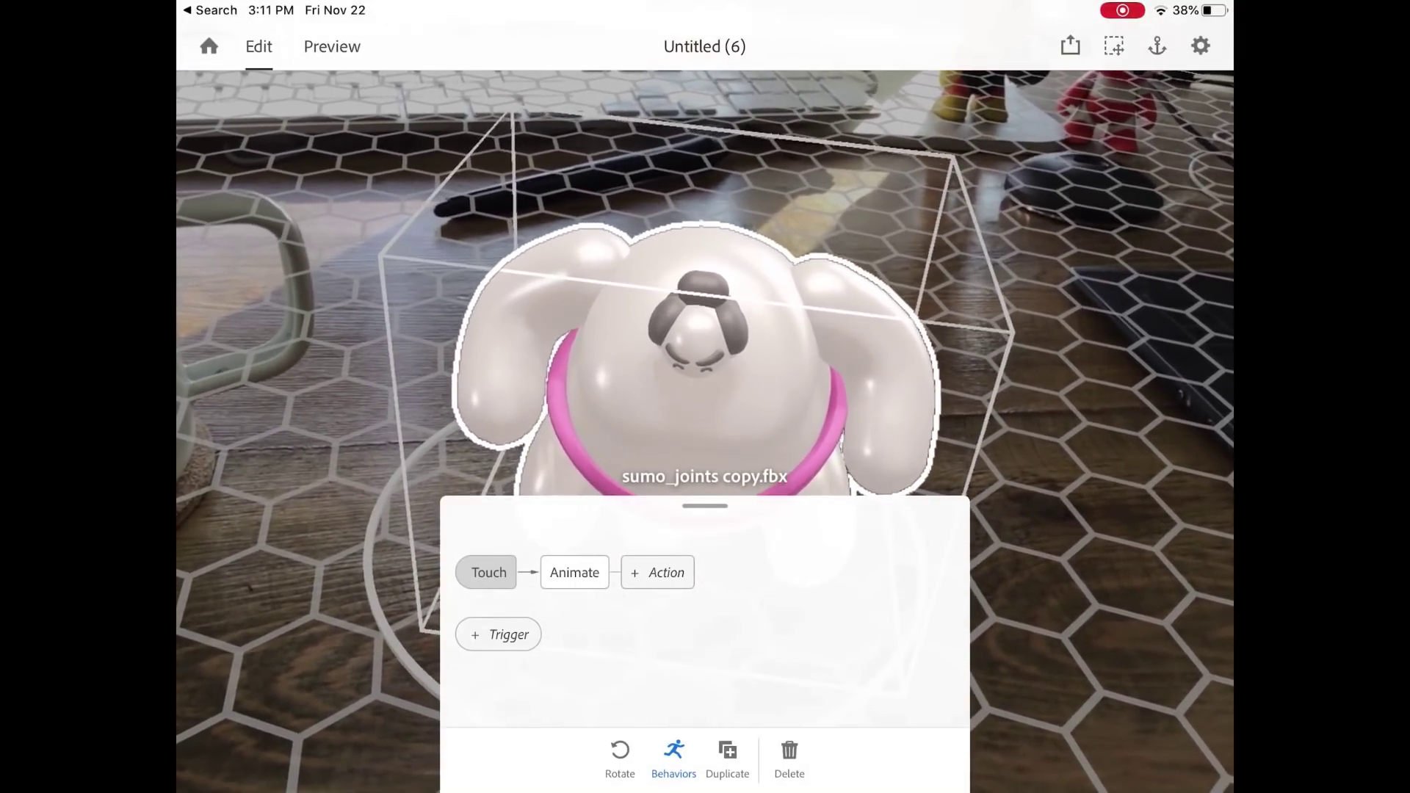
Step: Preview the AR scene with the sumo on the desk and record a video of it
{"action": "left_click", "coordinate": [332, 46]}
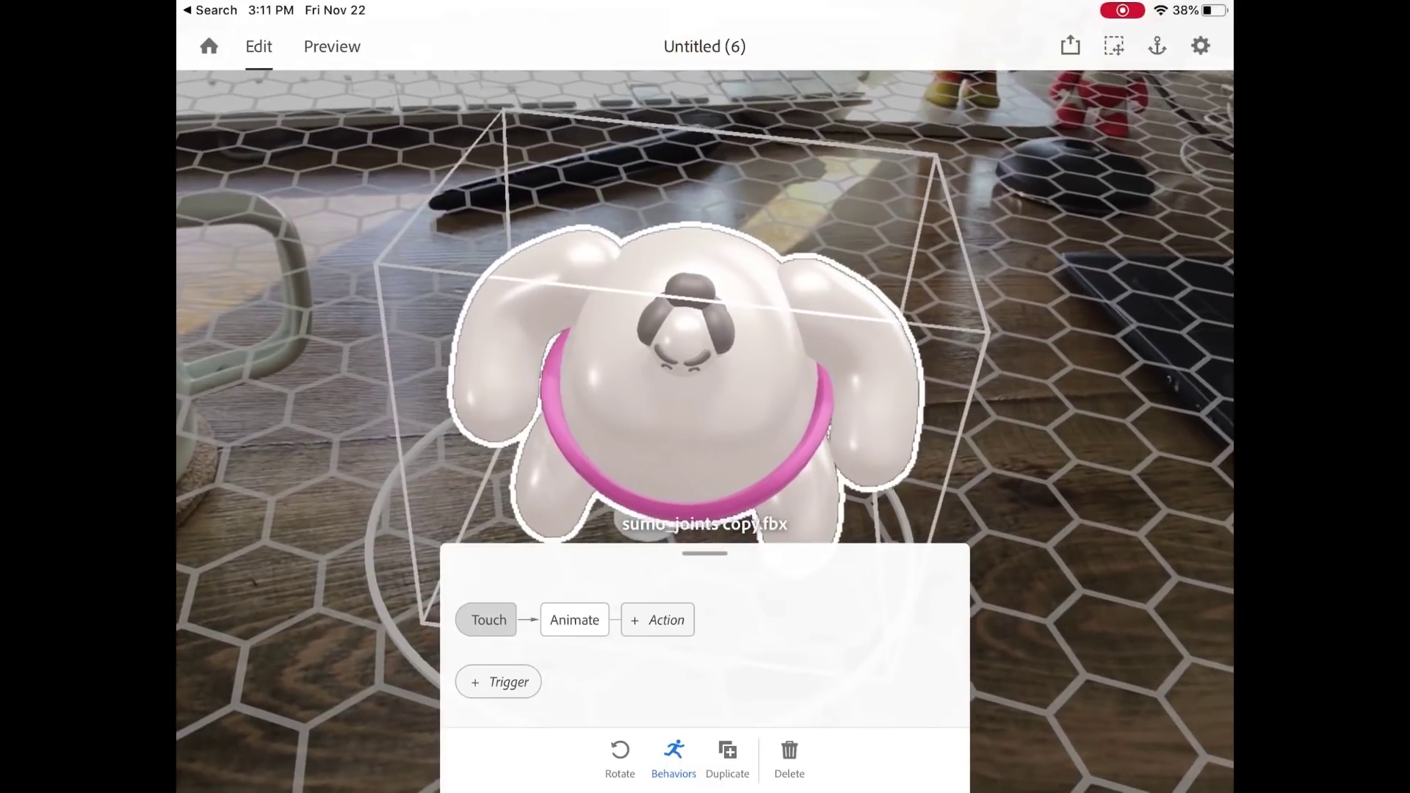
{"action": "left_click", "coordinate": [332, 46]}
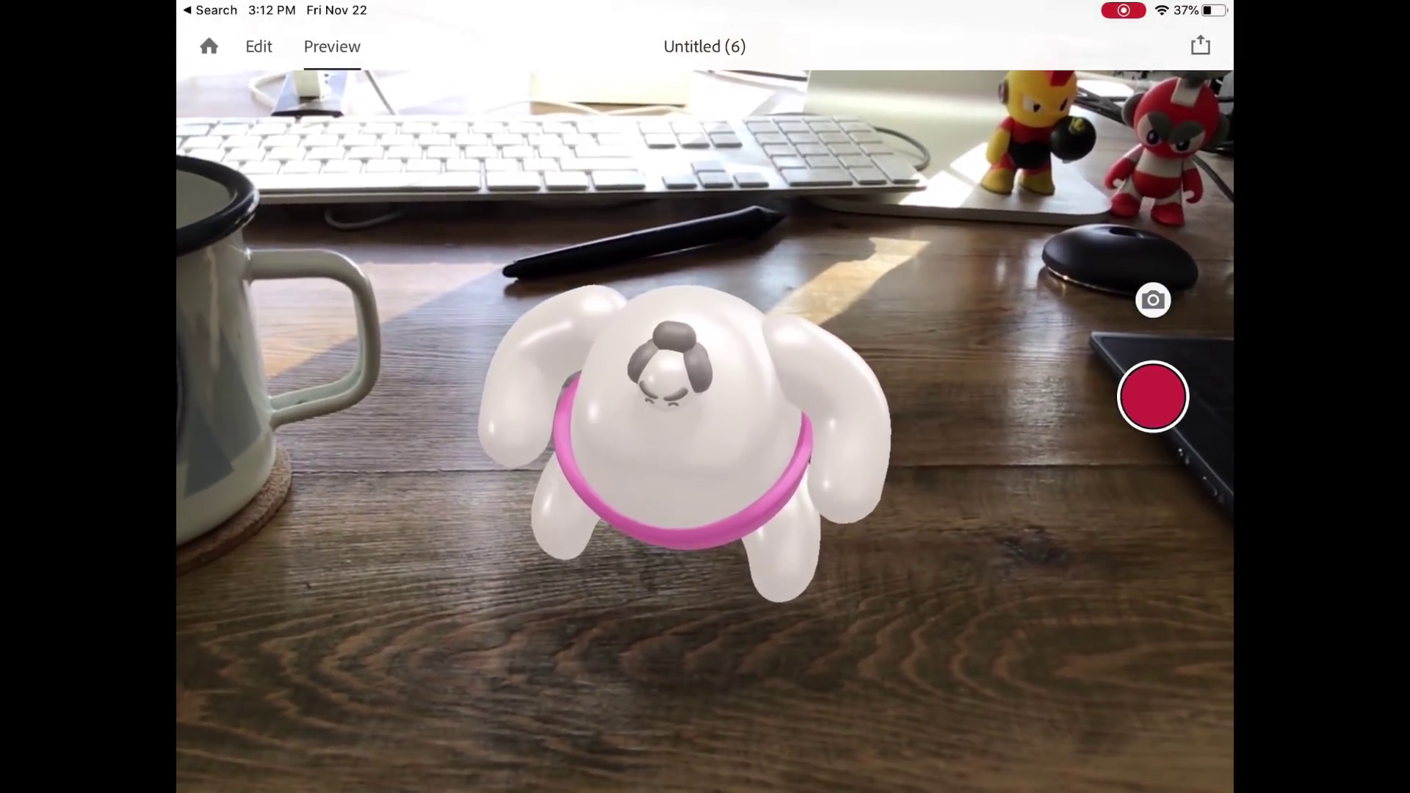
{"action": "left_click", "coordinate": [1152, 396]}
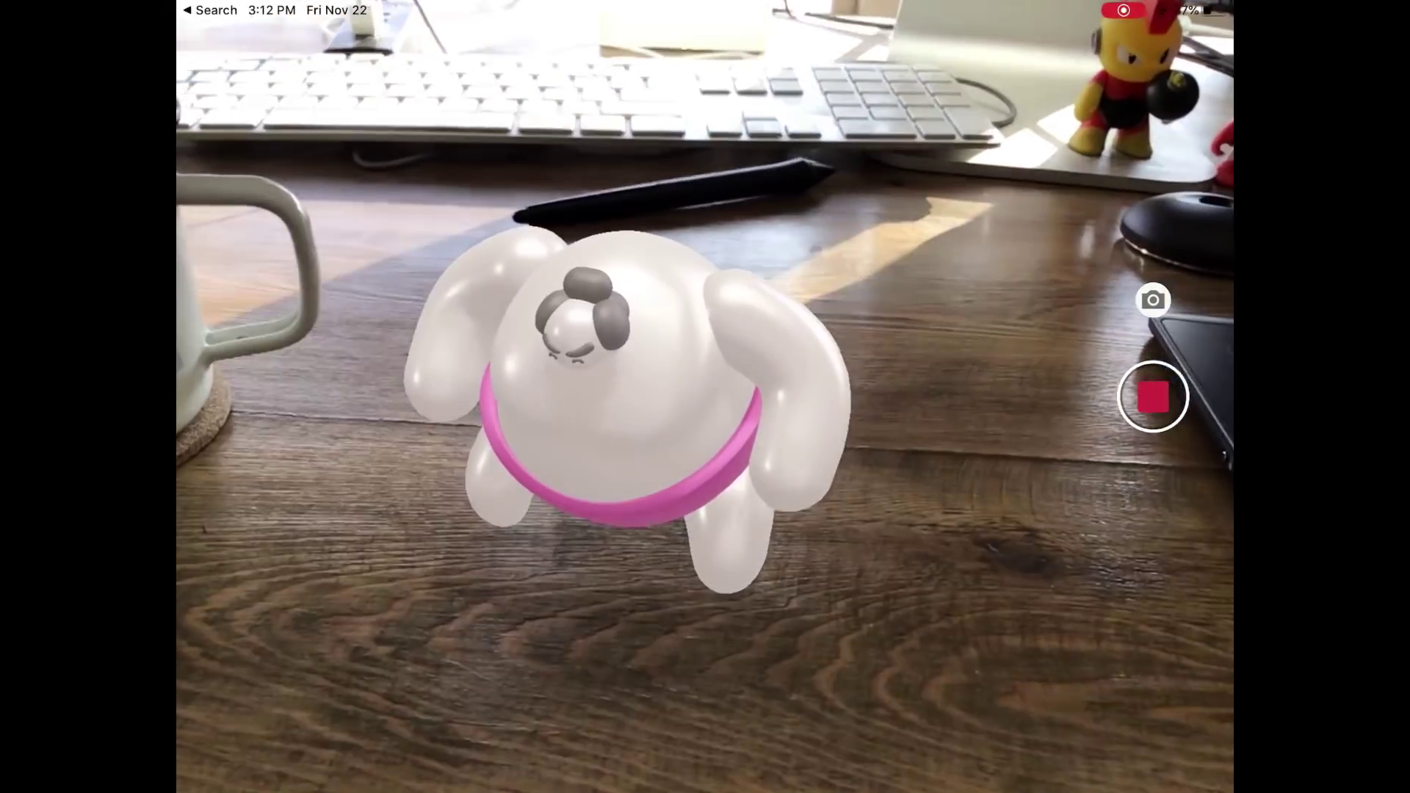
{"action": "left_click", "coordinate": [1152, 397]}
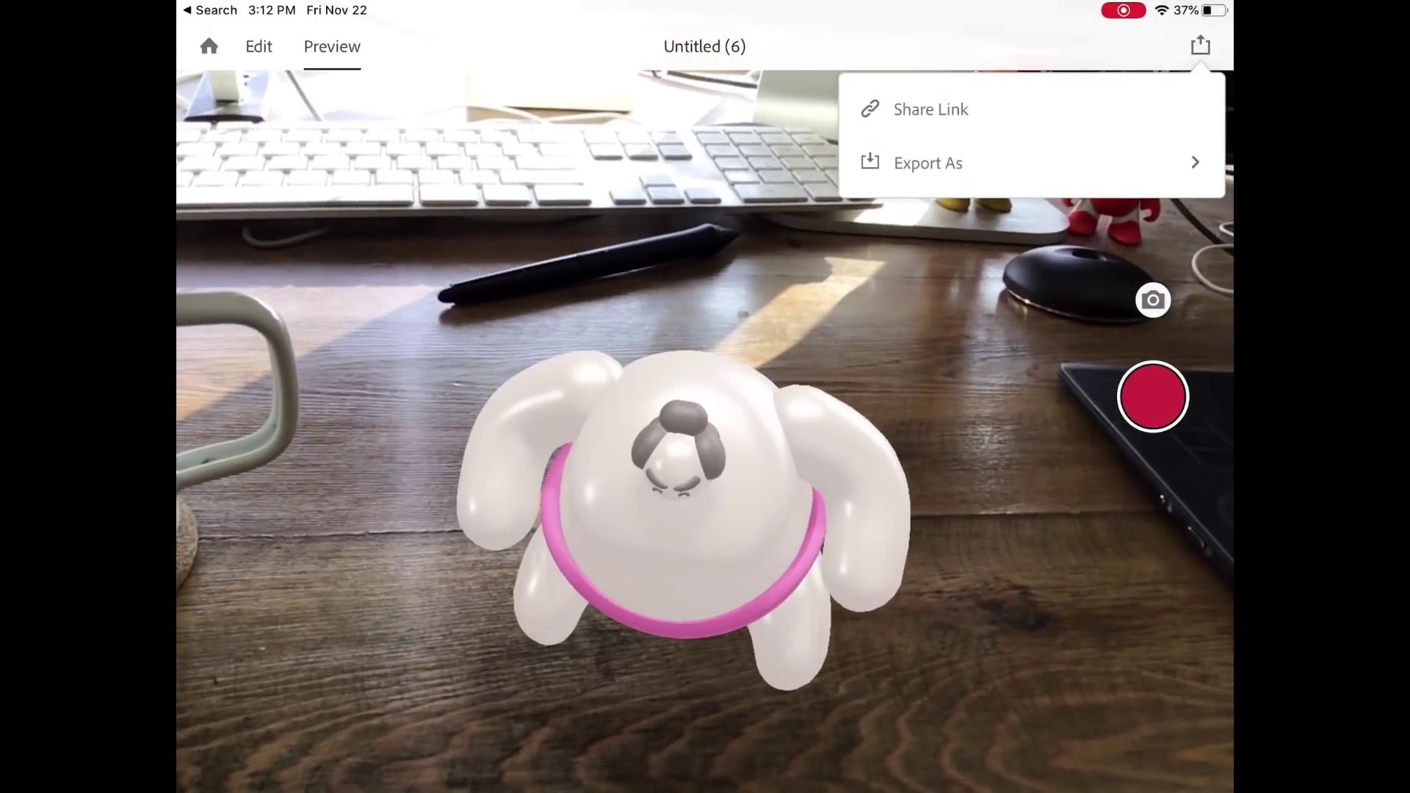
Step: Look at the scene's export options, switch to Photos and play the recorded AR video of the sumo
{"action": "left_click", "coordinate": [928, 163]}
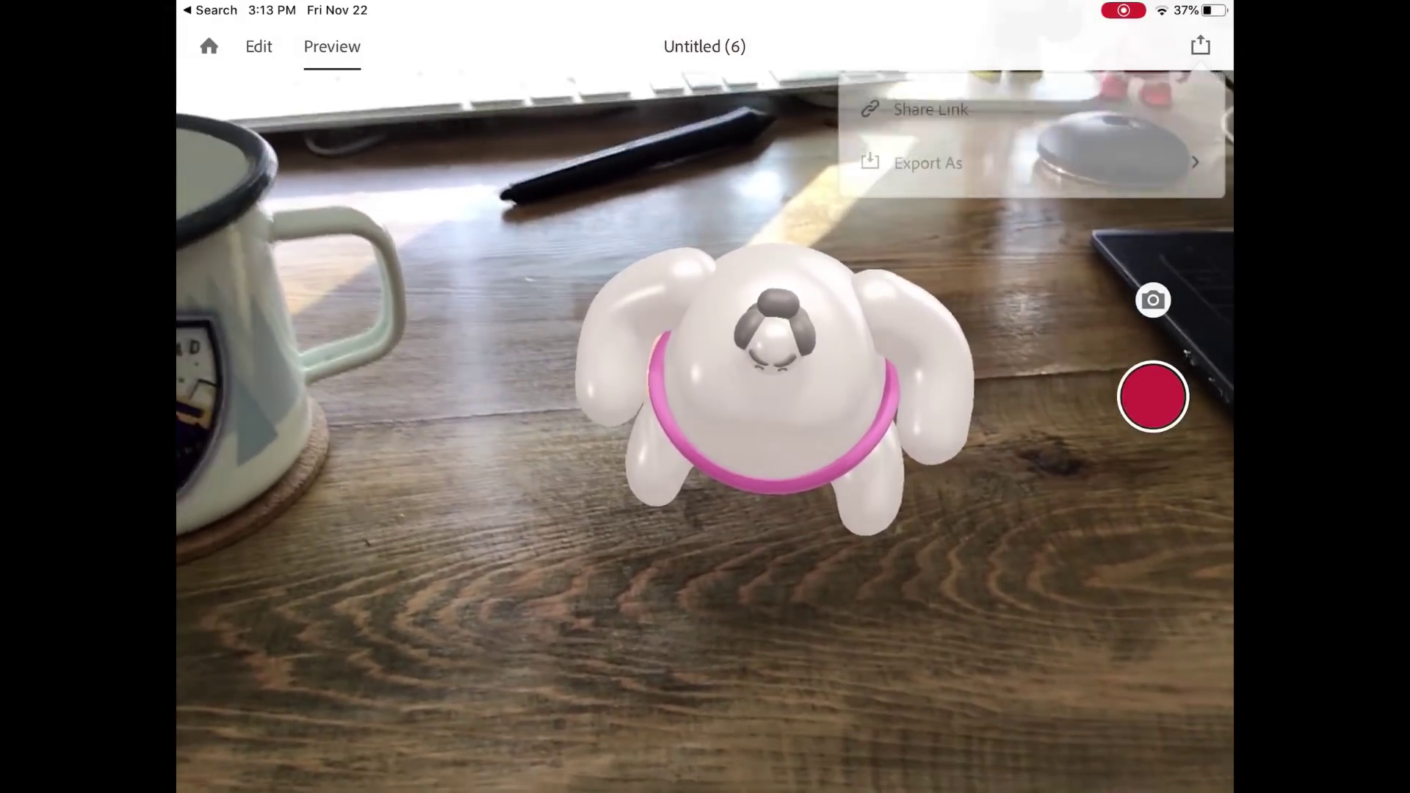
{"action": "key", "text": "Home"}
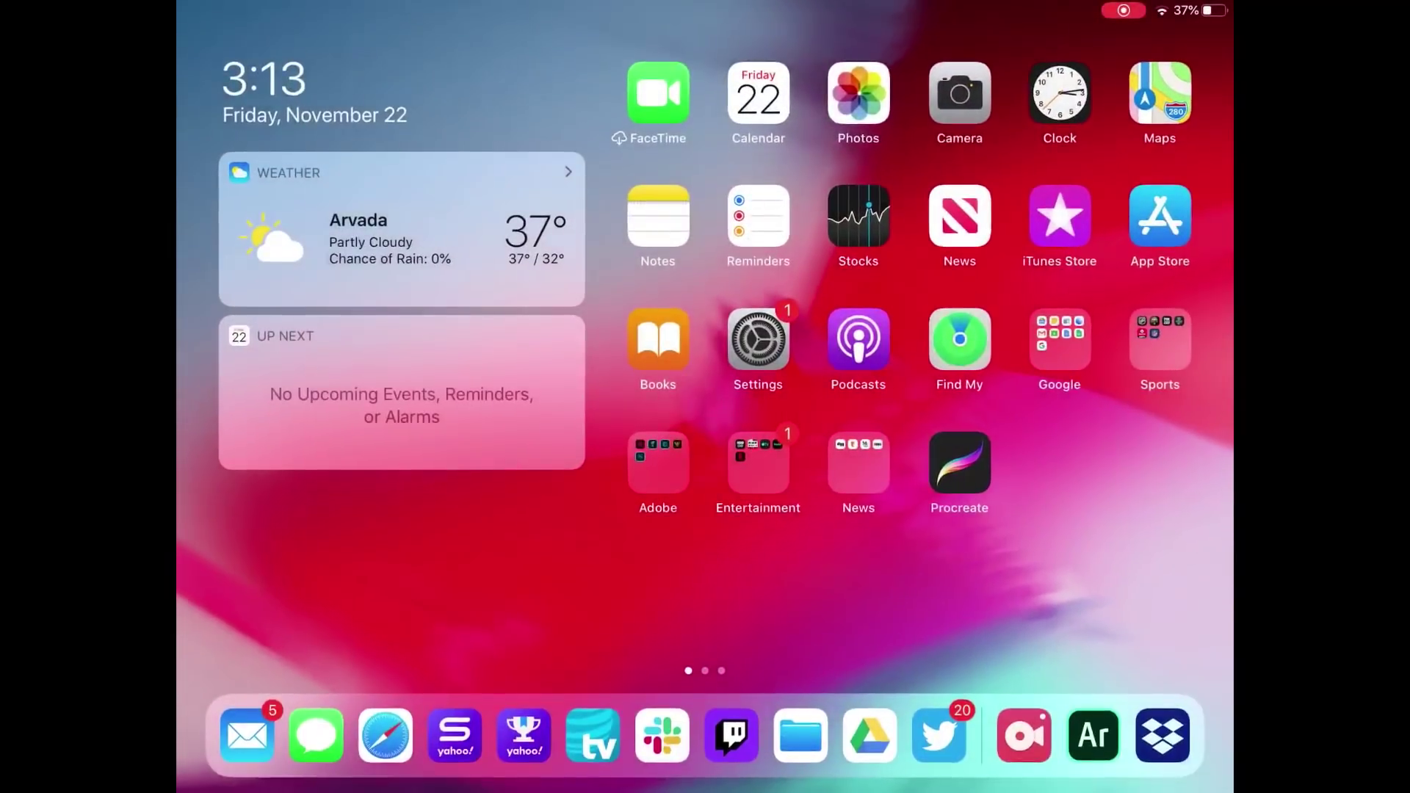
{"action": "left_click", "coordinate": [858, 95]}
{"action": "scroll", "coordinate": [705, 412], "scroll_direction": "down", "scroll_amount": 3}
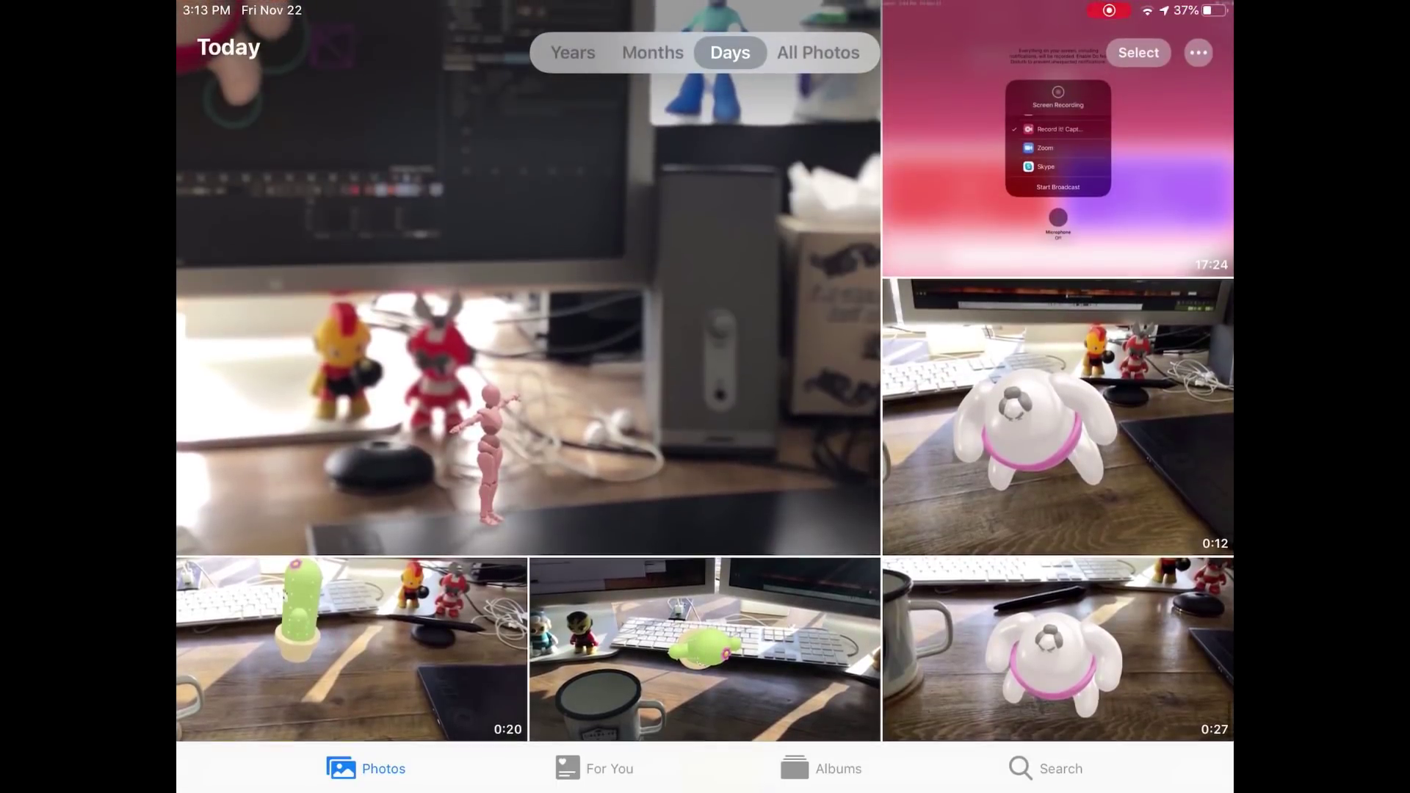
{"action": "left_click", "coordinate": [1057, 650]}
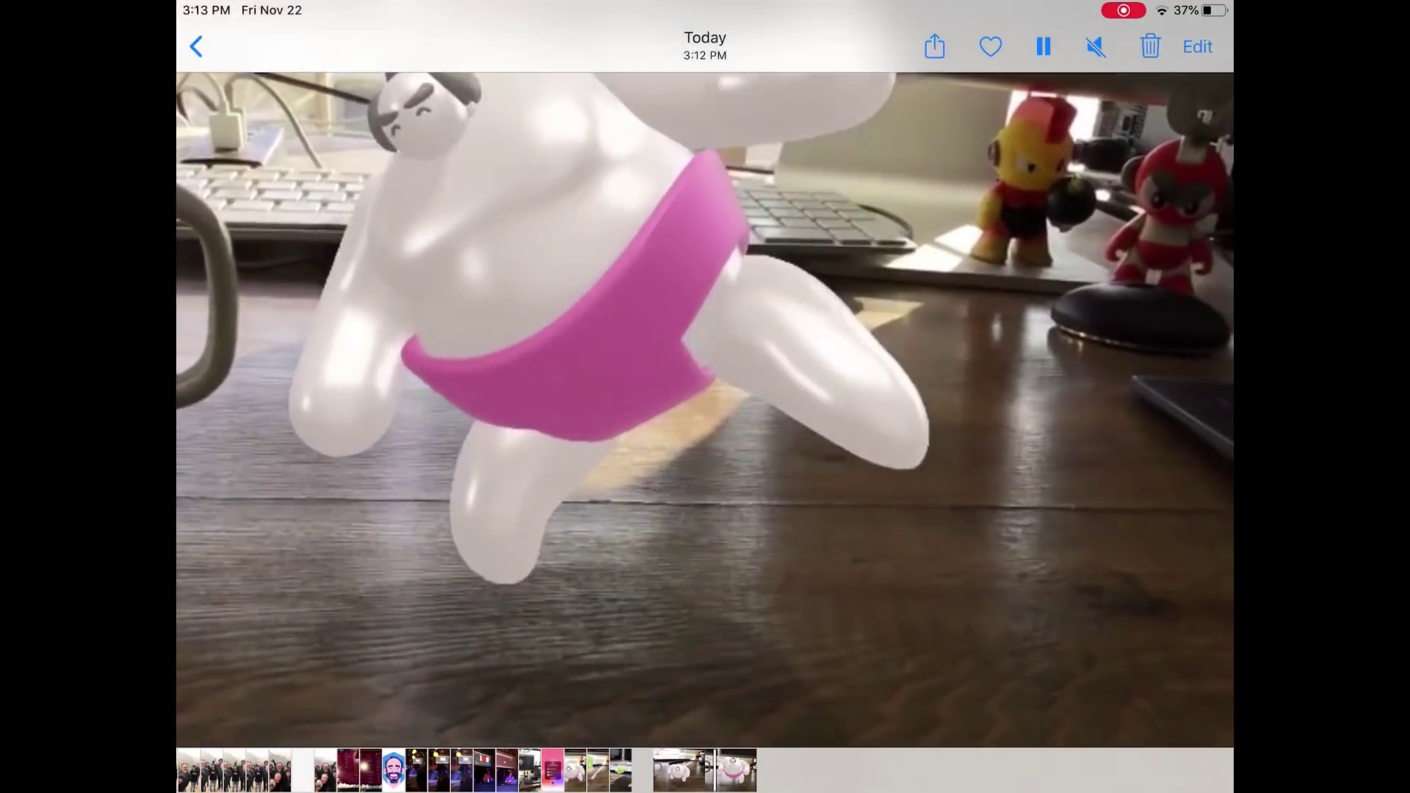
{"action": "left_click", "coordinate": [196, 47]}
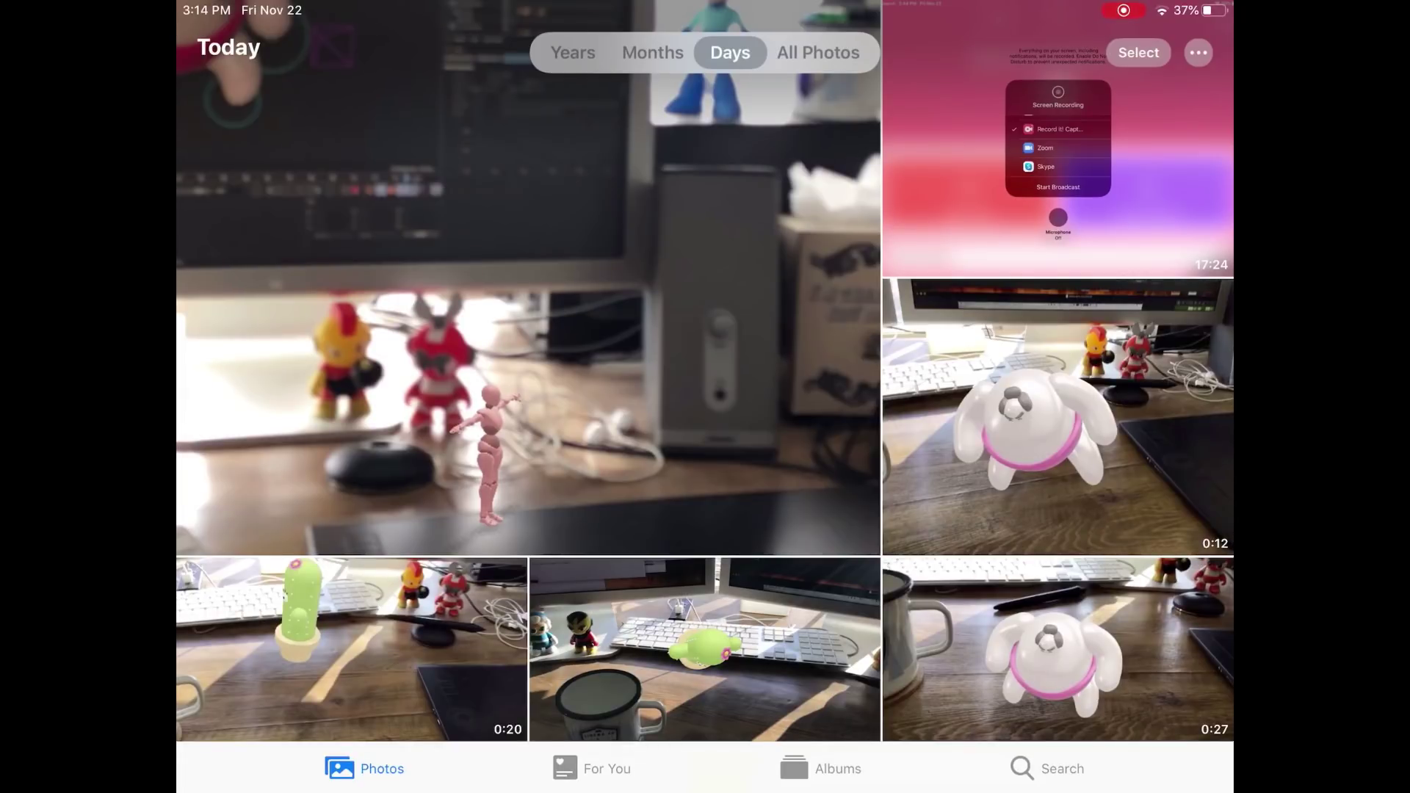
Step: Switch back to Adobe Aero and create the surface anchor for the scene on the desk
{"action": "left_click_drag", "start_coordinate": [705, 790], "coordinate": [705, 470]}
{"action": "left_click", "coordinate": [1054, 504]}
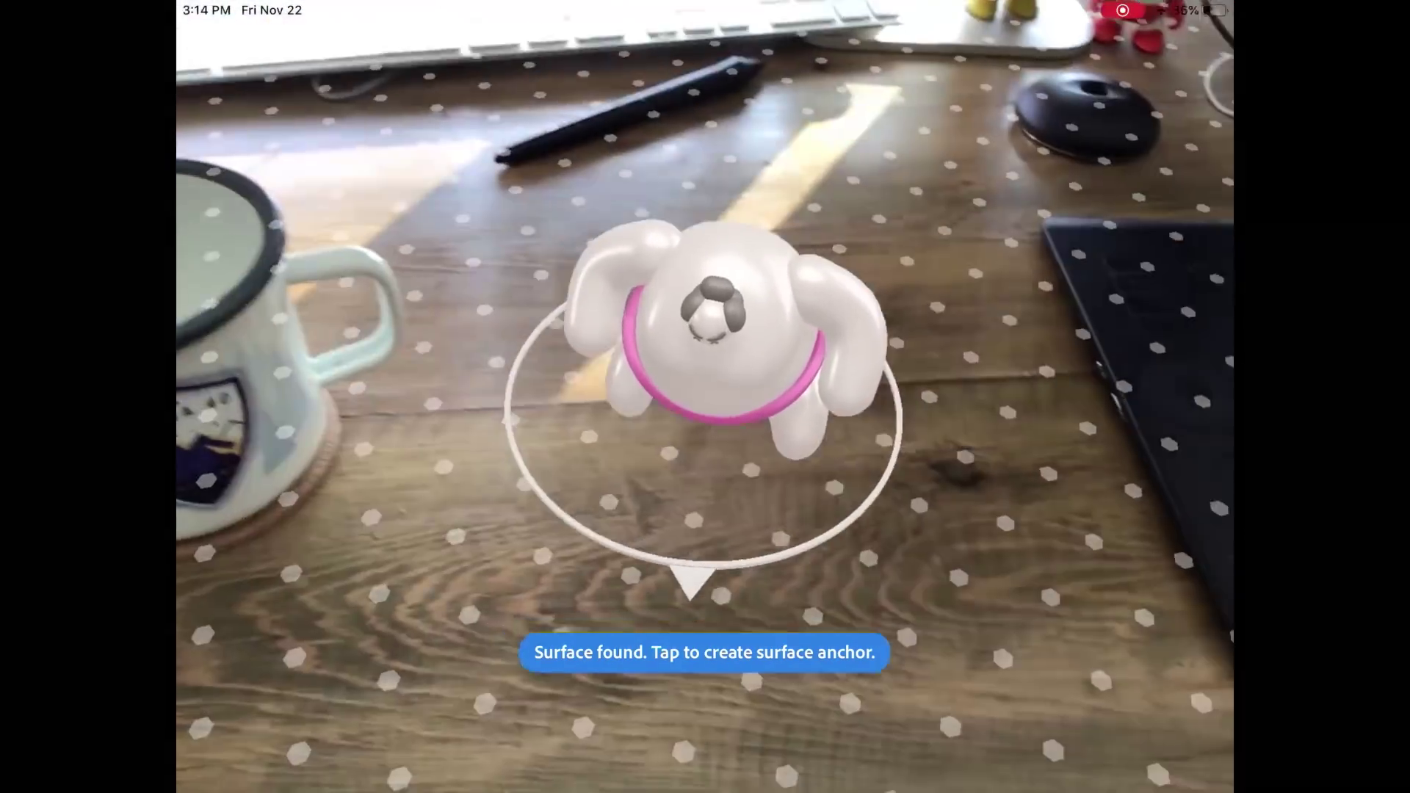
{"action": "left_click", "coordinate": [704, 411]}
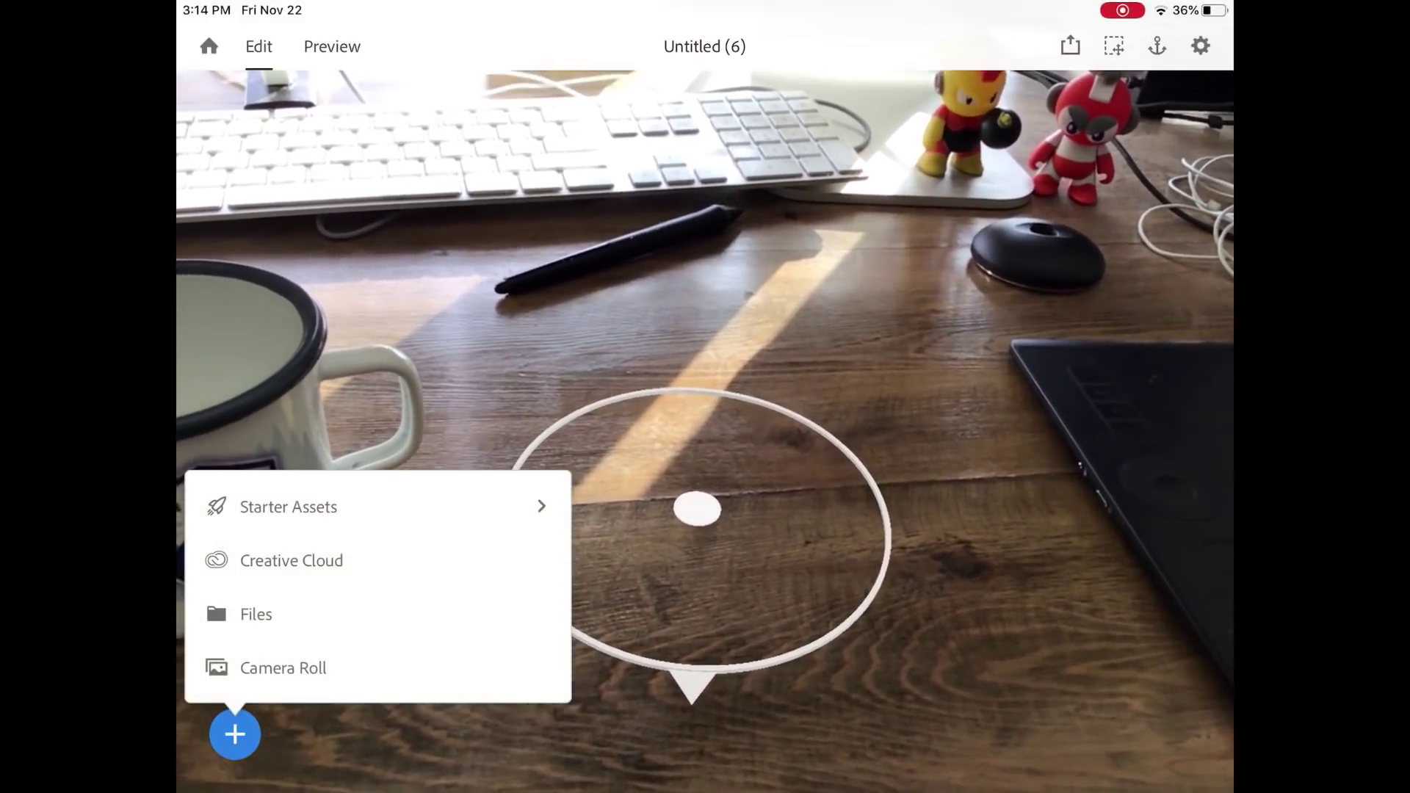
Step: Import cactus.glb from Creative Cloud and shrink and position it within the desk anchor's circle
{"action": "left_click", "coordinate": [290, 560]}
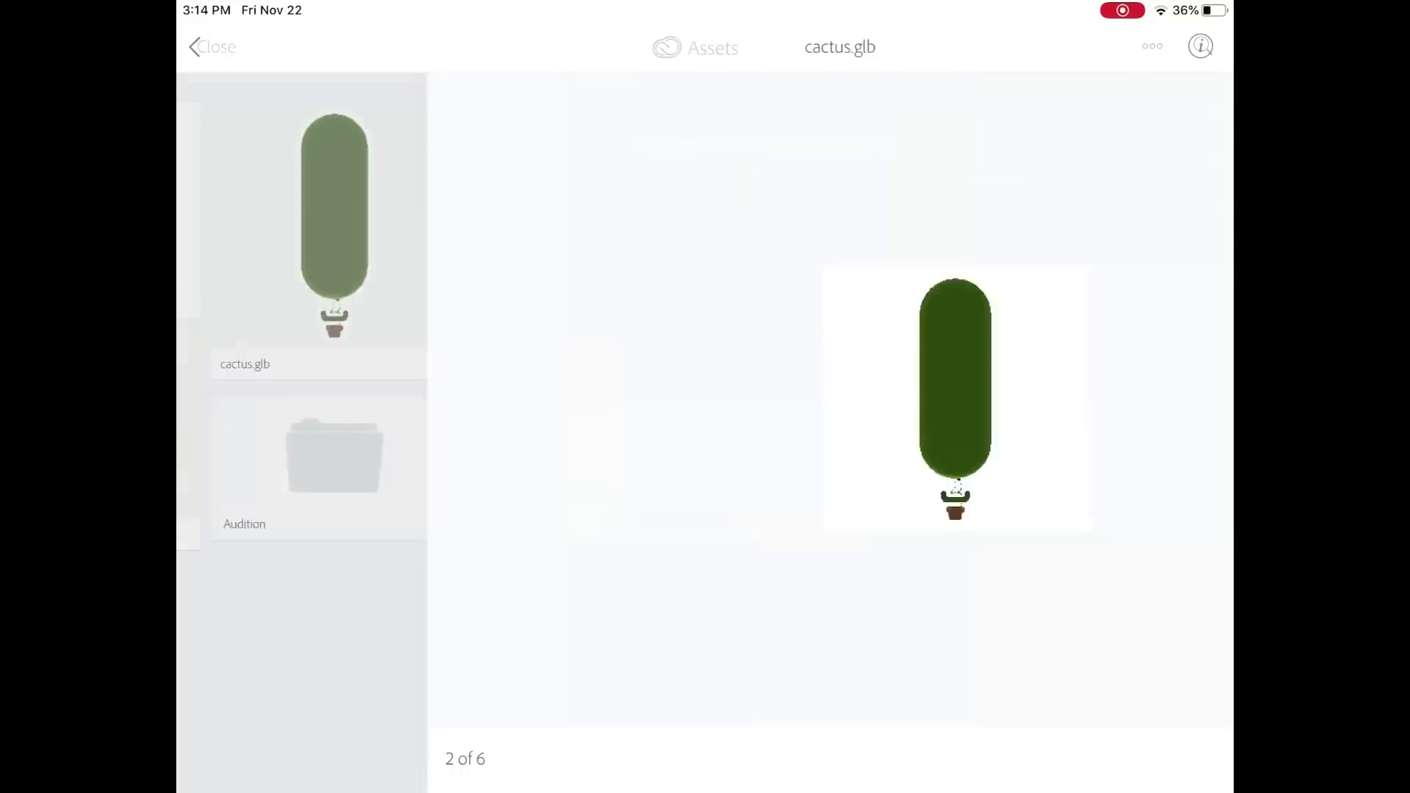
{"action": "left_click", "coordinate": [1134, 758]}
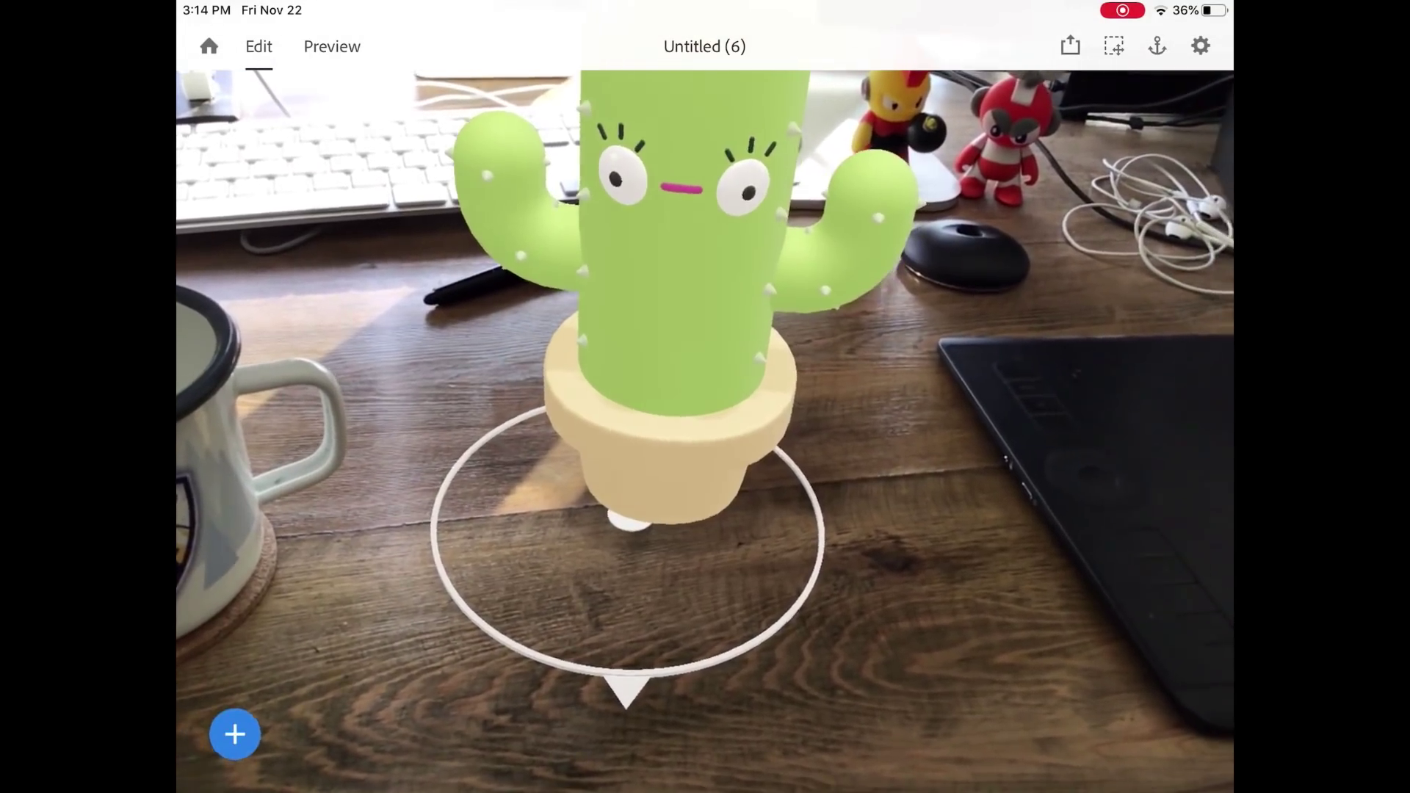
{"action": "left_click_drag", "start_coordinate": [749, 242], "coordinate": [715, 323]}
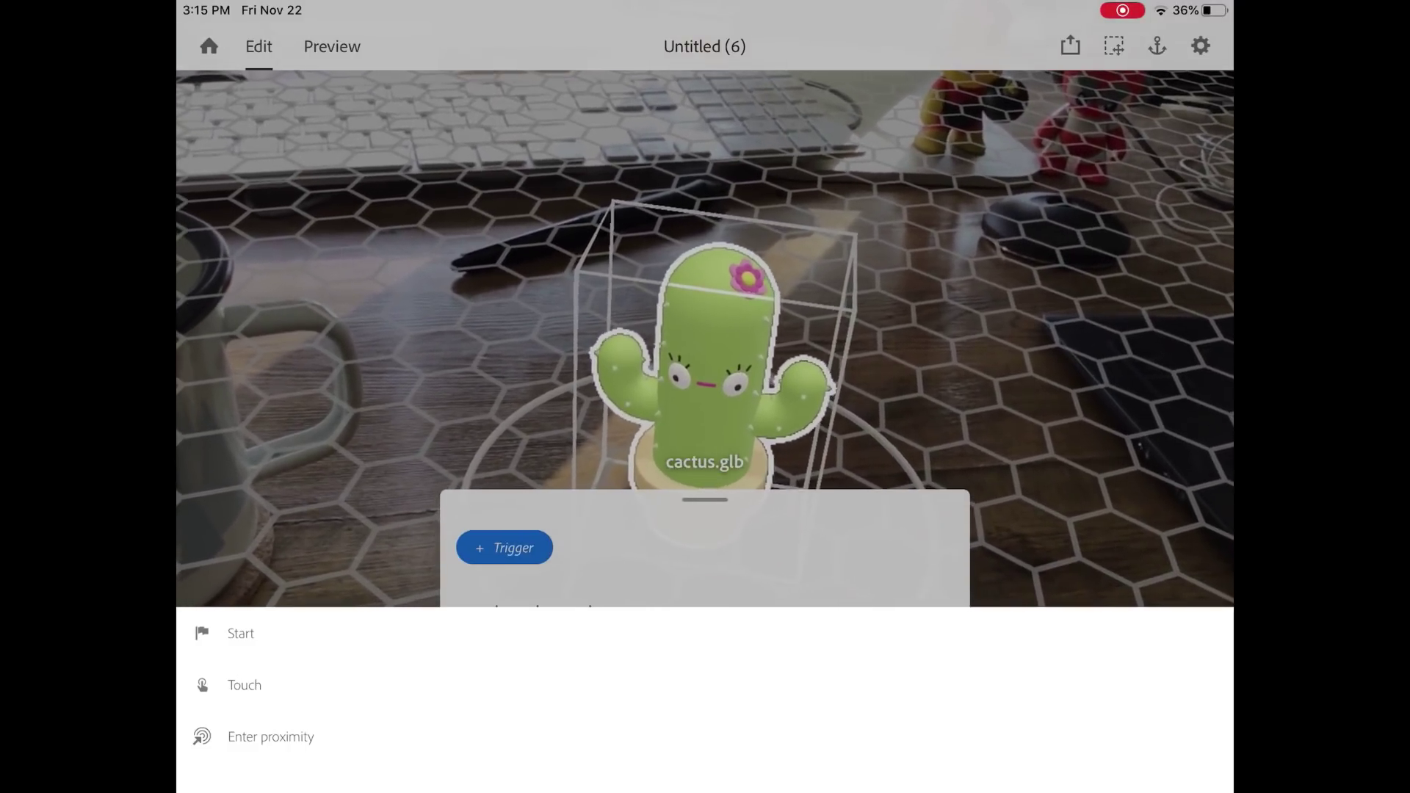
Step: Add a Start trigger to the cactus and give it a Bounce action
{"action": "left_click", "coordinate": [240, 633]}
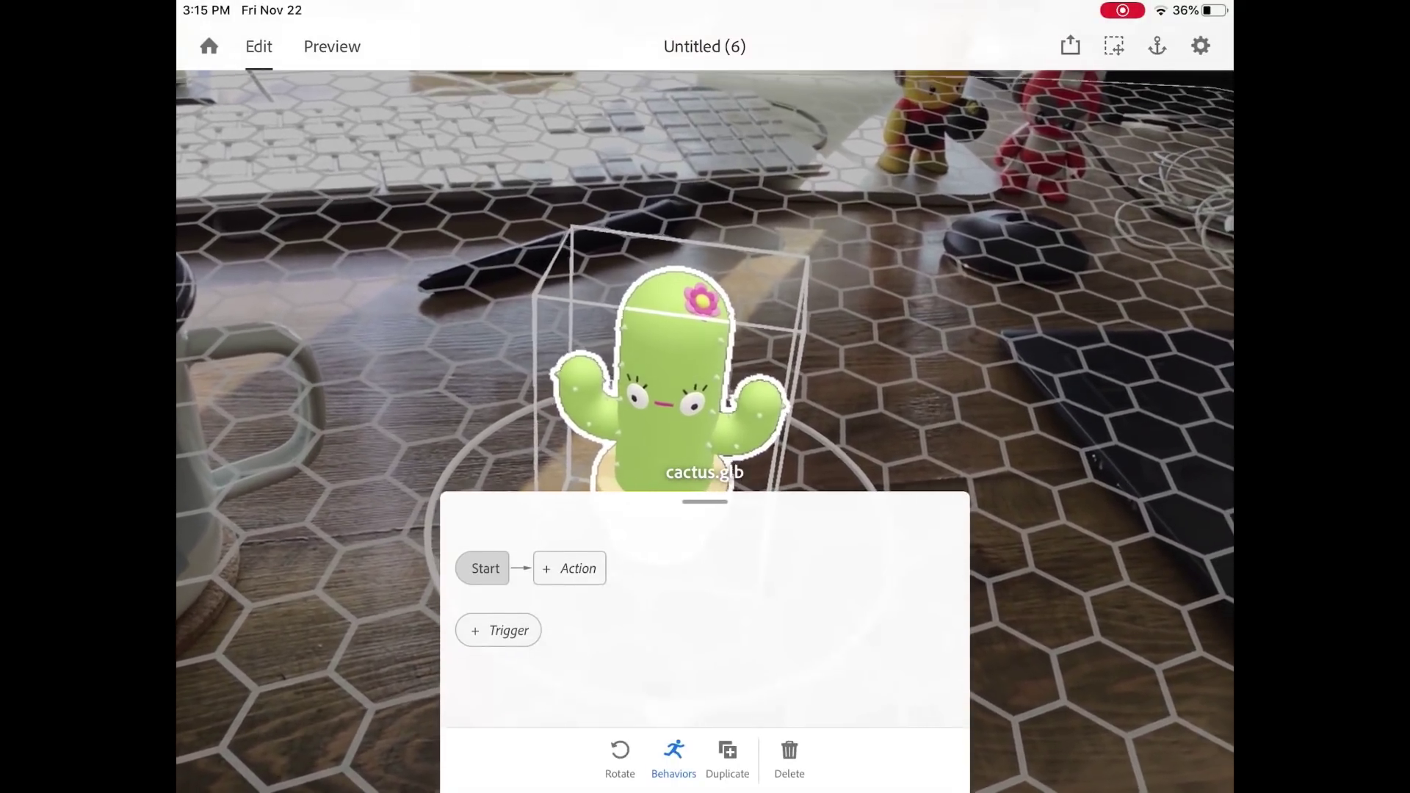
{"action": "left_click", "coordinate": [569, 568]}
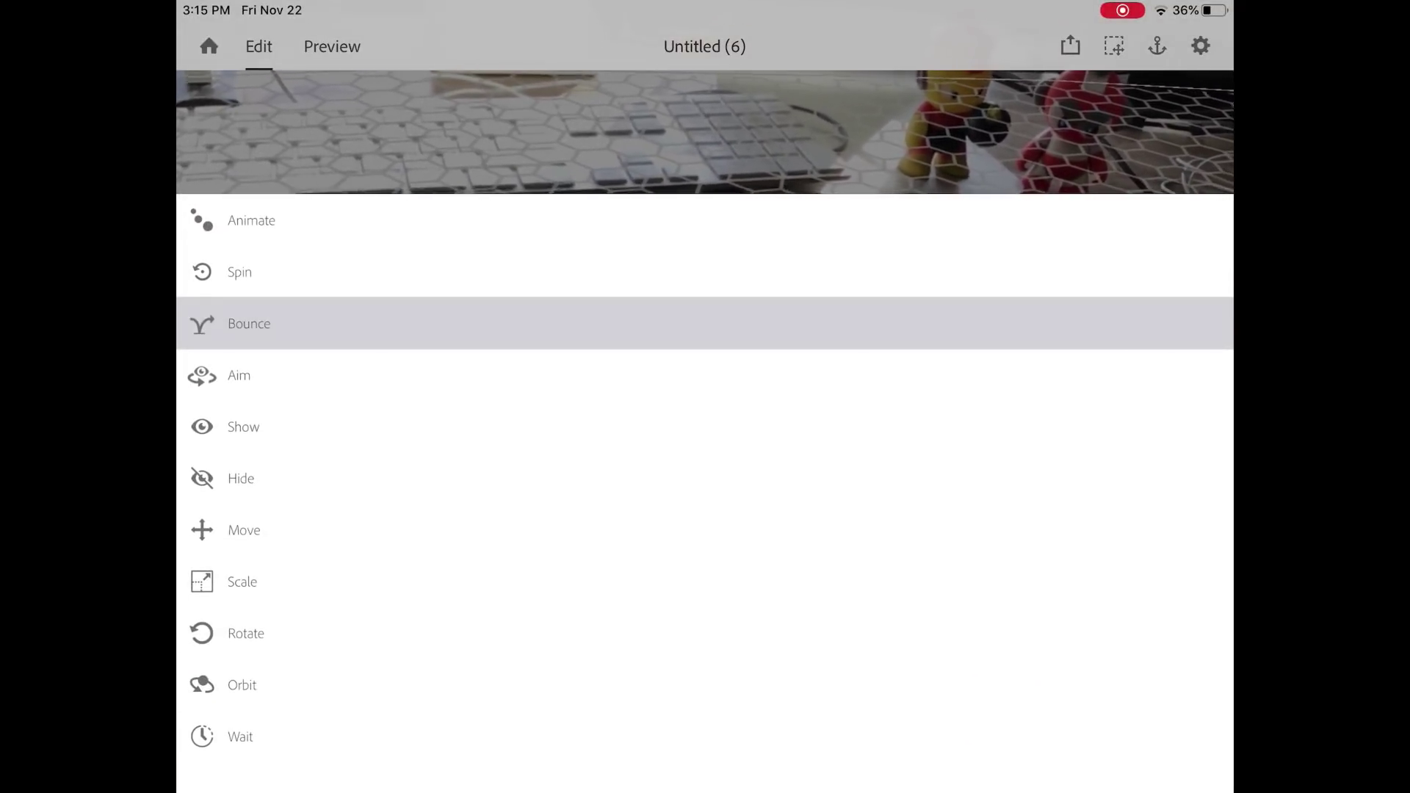
{"action": "left_click", "coordinate": [249, 323]}
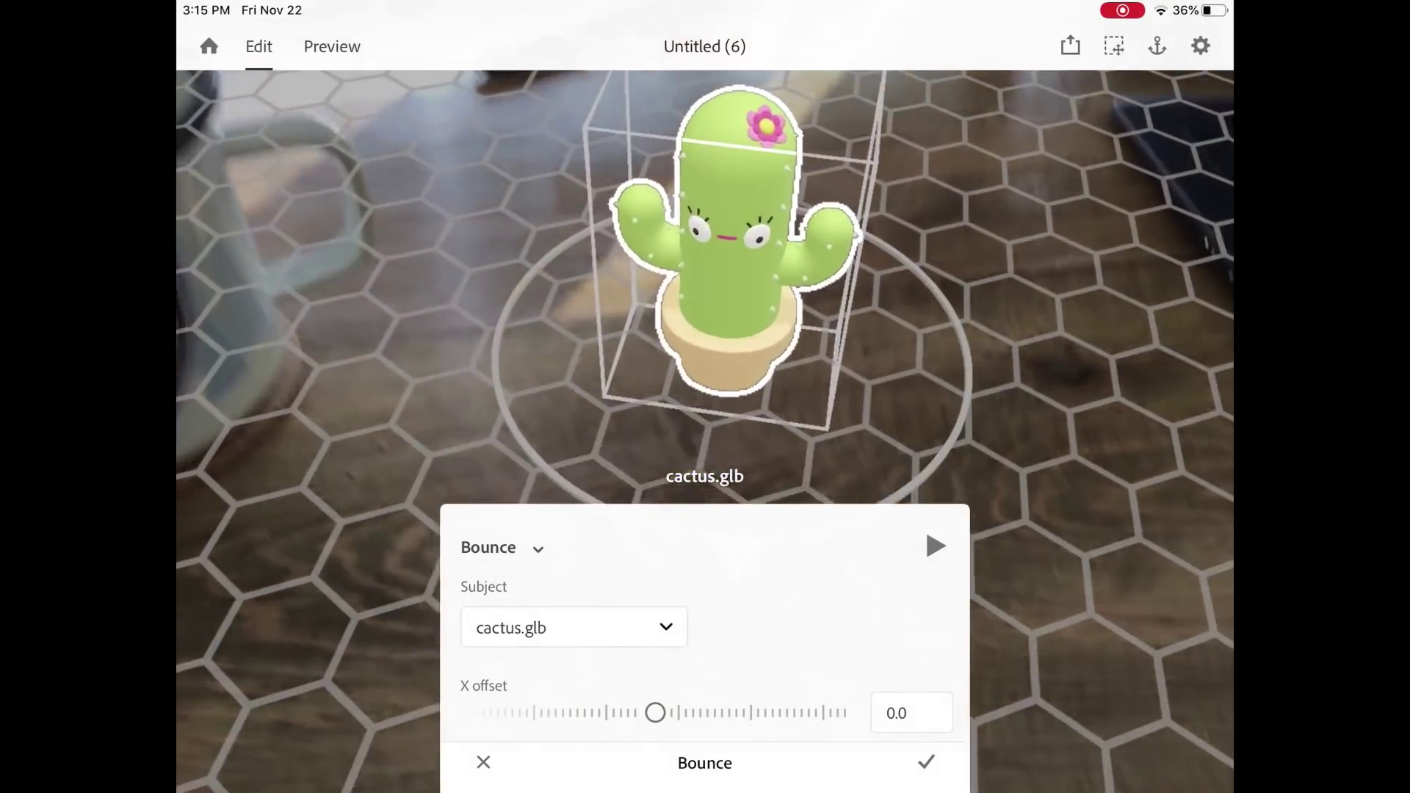
Step: Set the Bounce action's Y offset to 0.1, try Ease in-out easing and change it to Linear
{"action": "scroll", "coordinate": [705, 632], "scroll_direction": "down", "scroll_amount": 4}
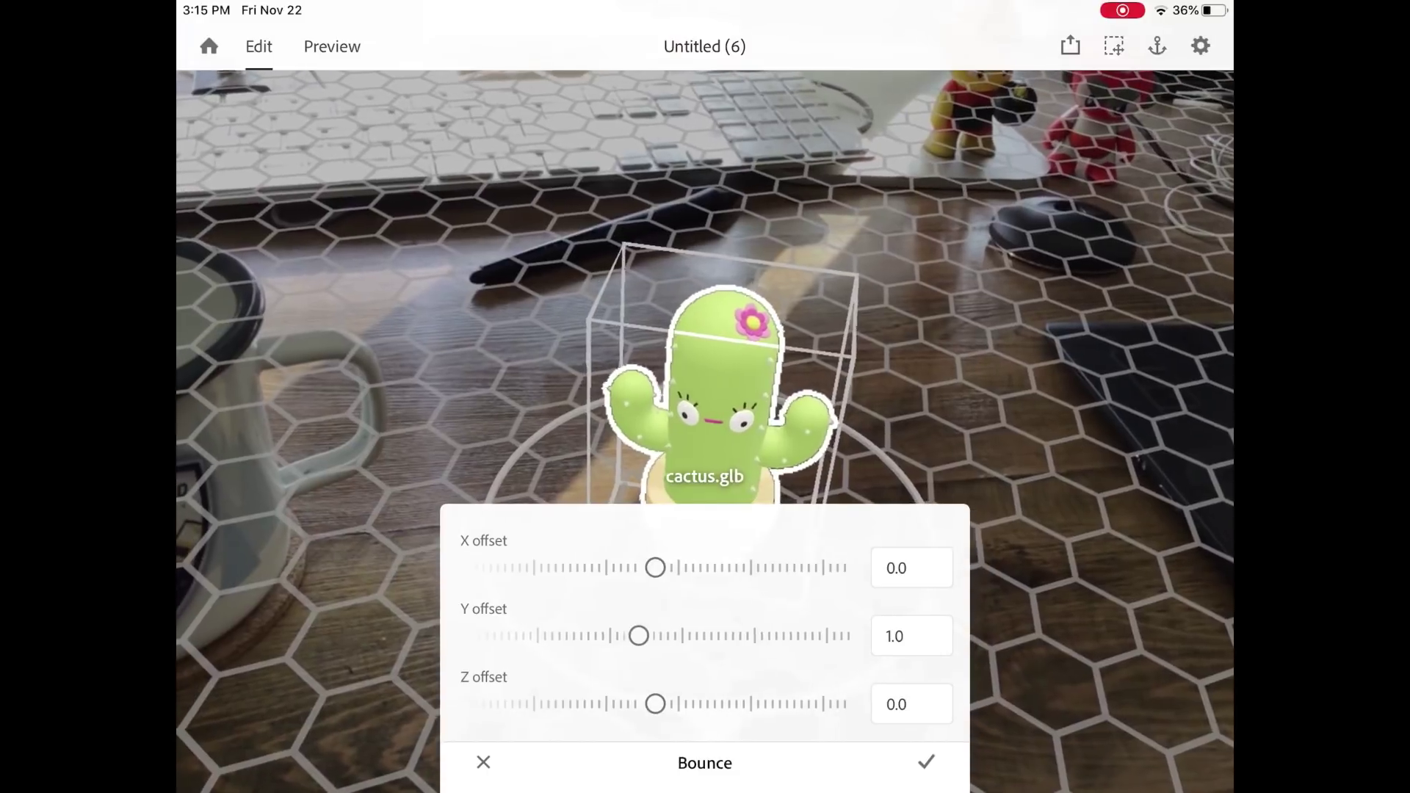
{"action": "left_click_drag", "start_coordinate": [638, 635], "coordinate": [586, 635]}
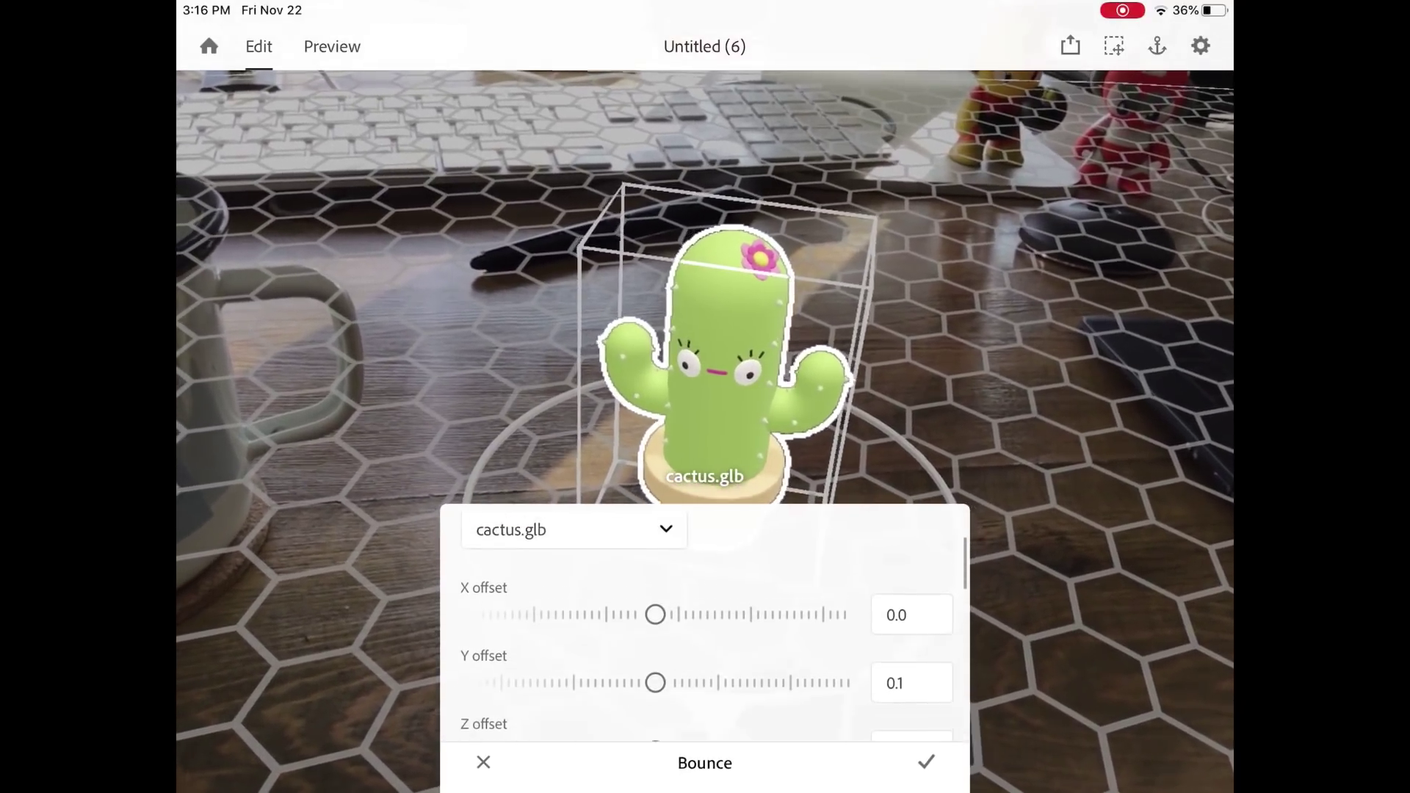
{"action": "scroll", "coordinate": [705, 623], "scroll_direction": "up", "scroll_amount": 1}
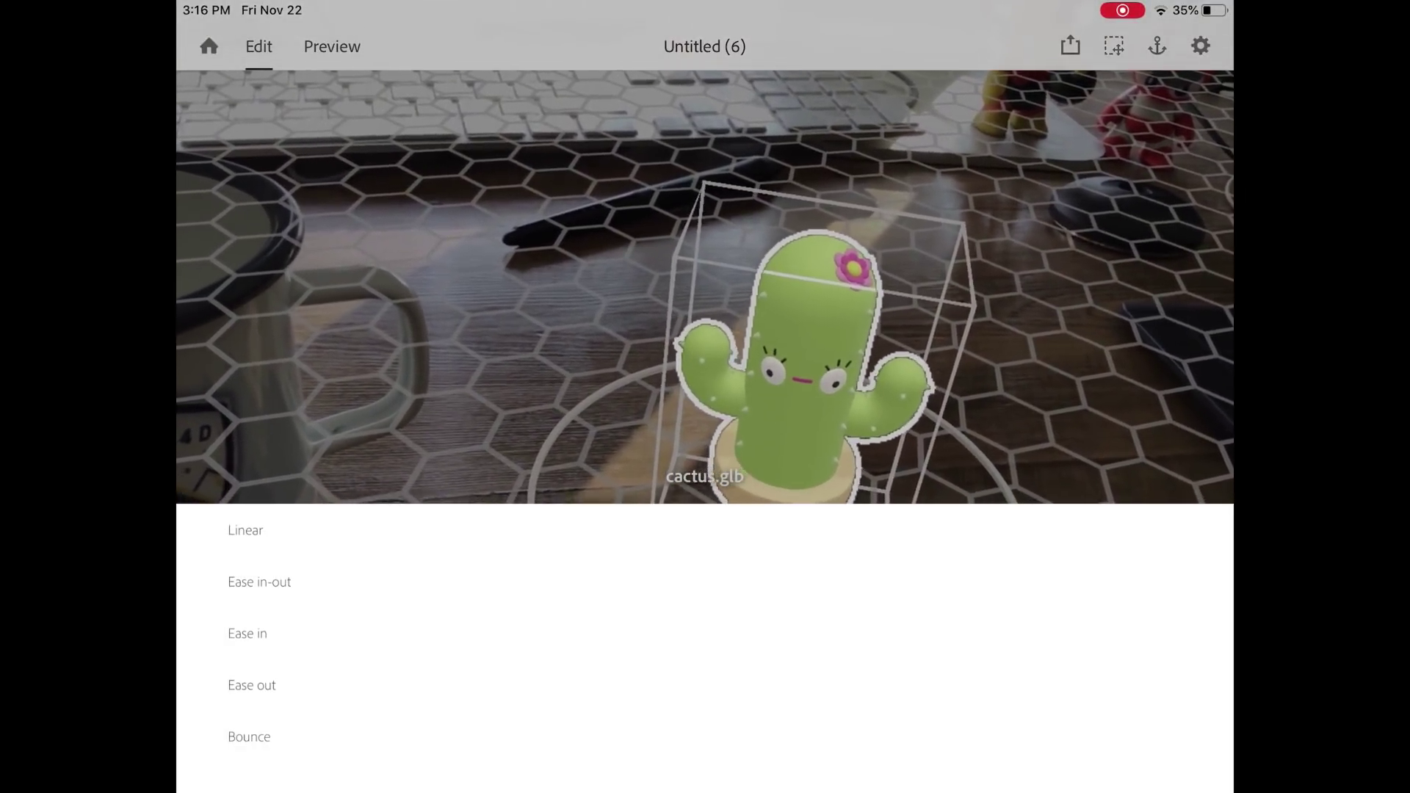
{"action": "left_click", "coordinate": [259, 582]}
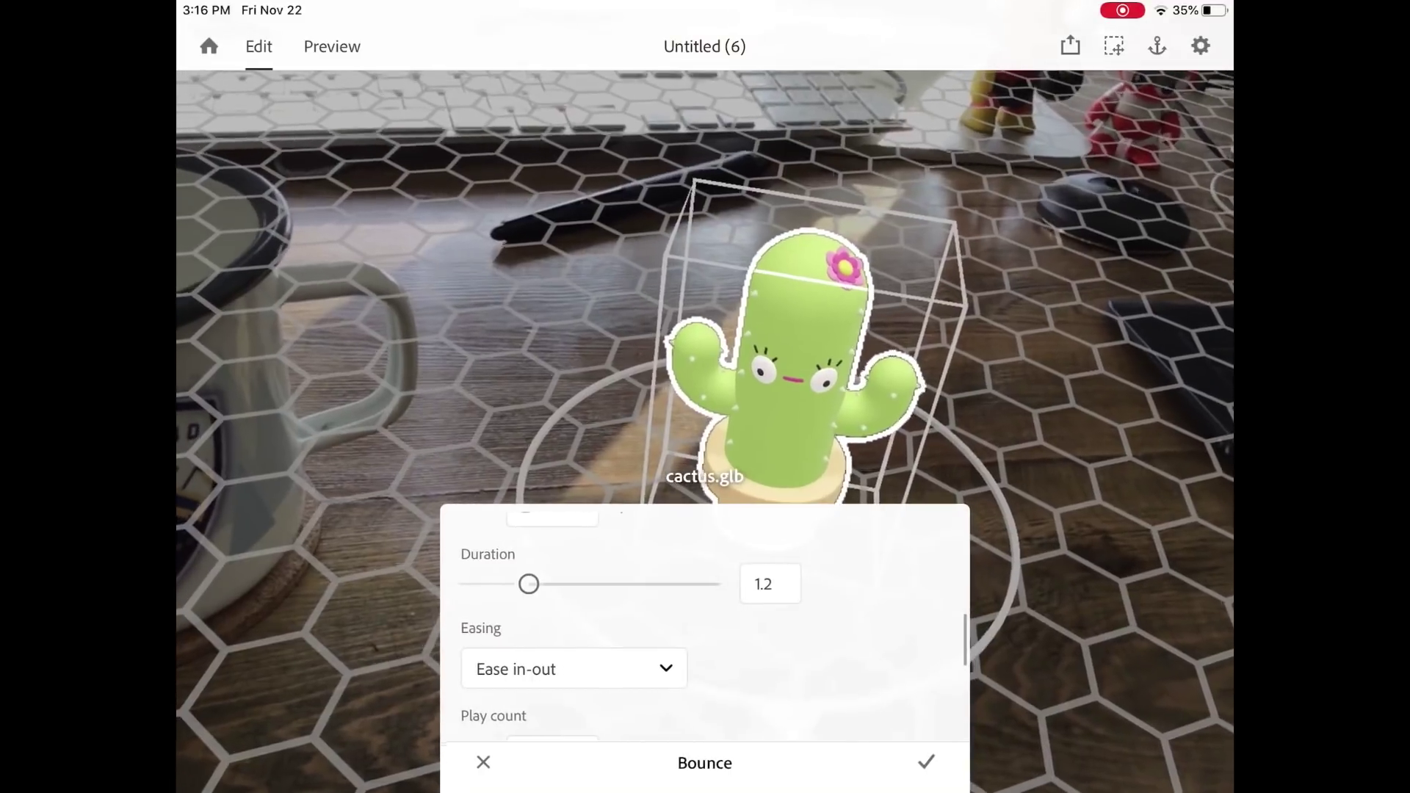
{"action": "left_click", "coordinate": [573, 669]}
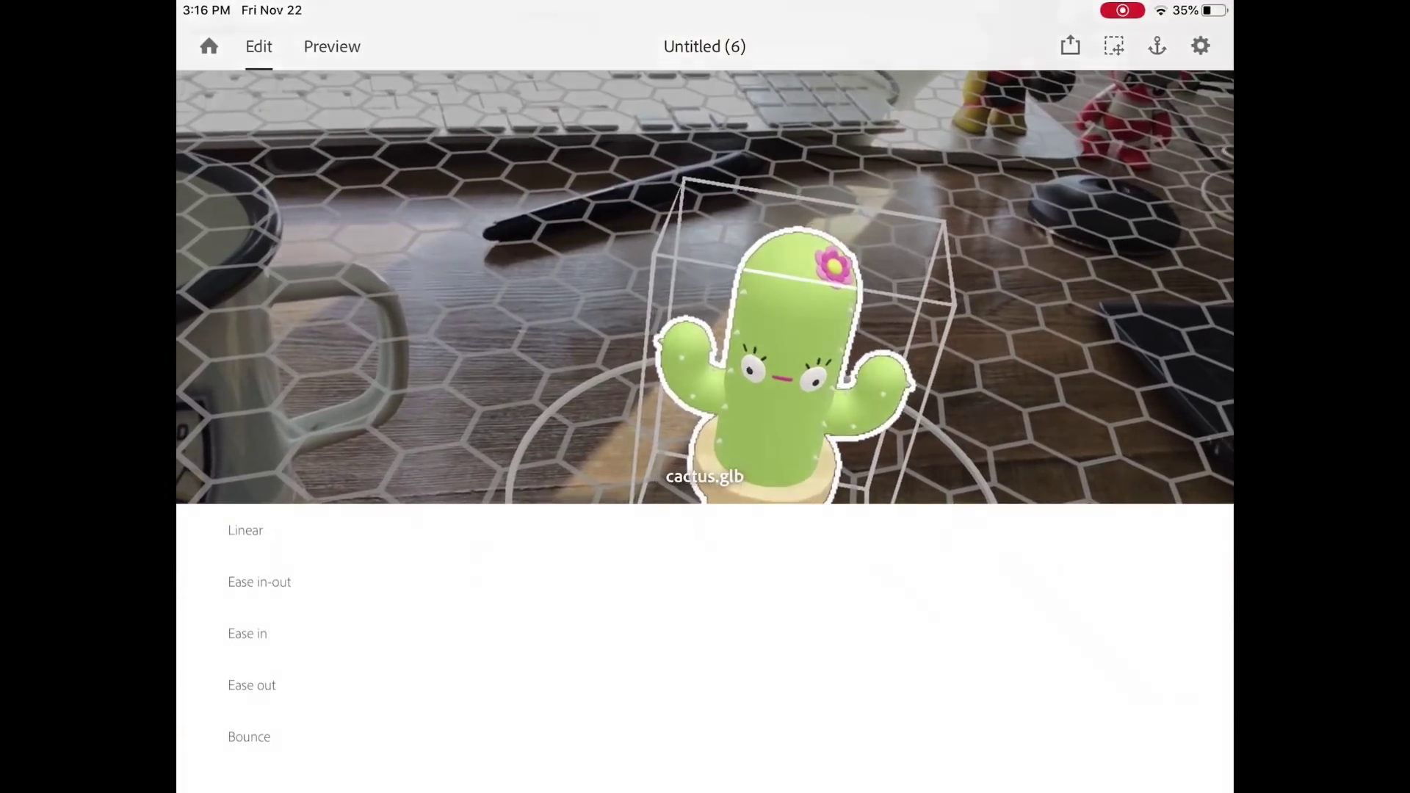
{"action": "left_click", "coordinate": [250, 529]}
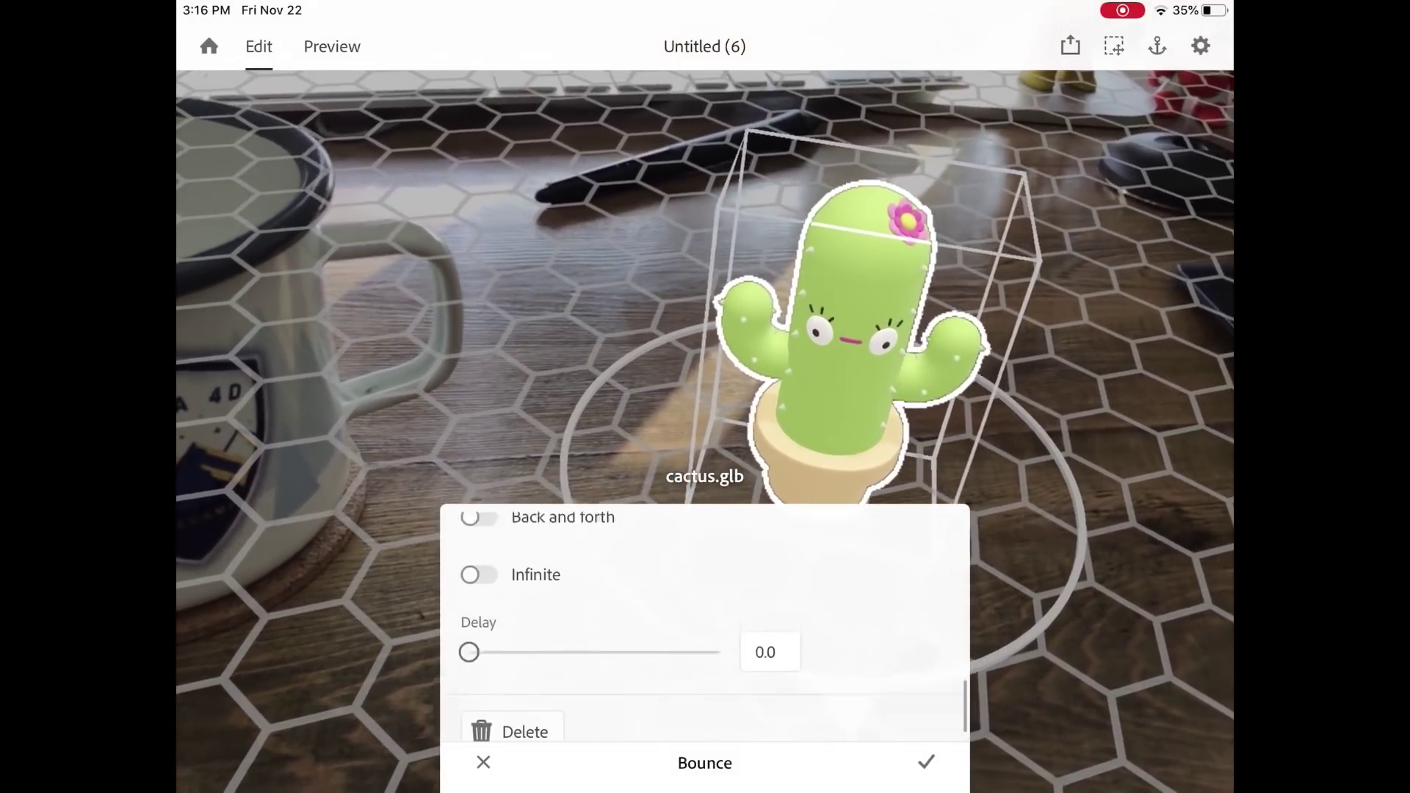
{"action": "scroll", "coordinate": [705, 624], "scroll_direction": "down", "scroll_amount": 1}
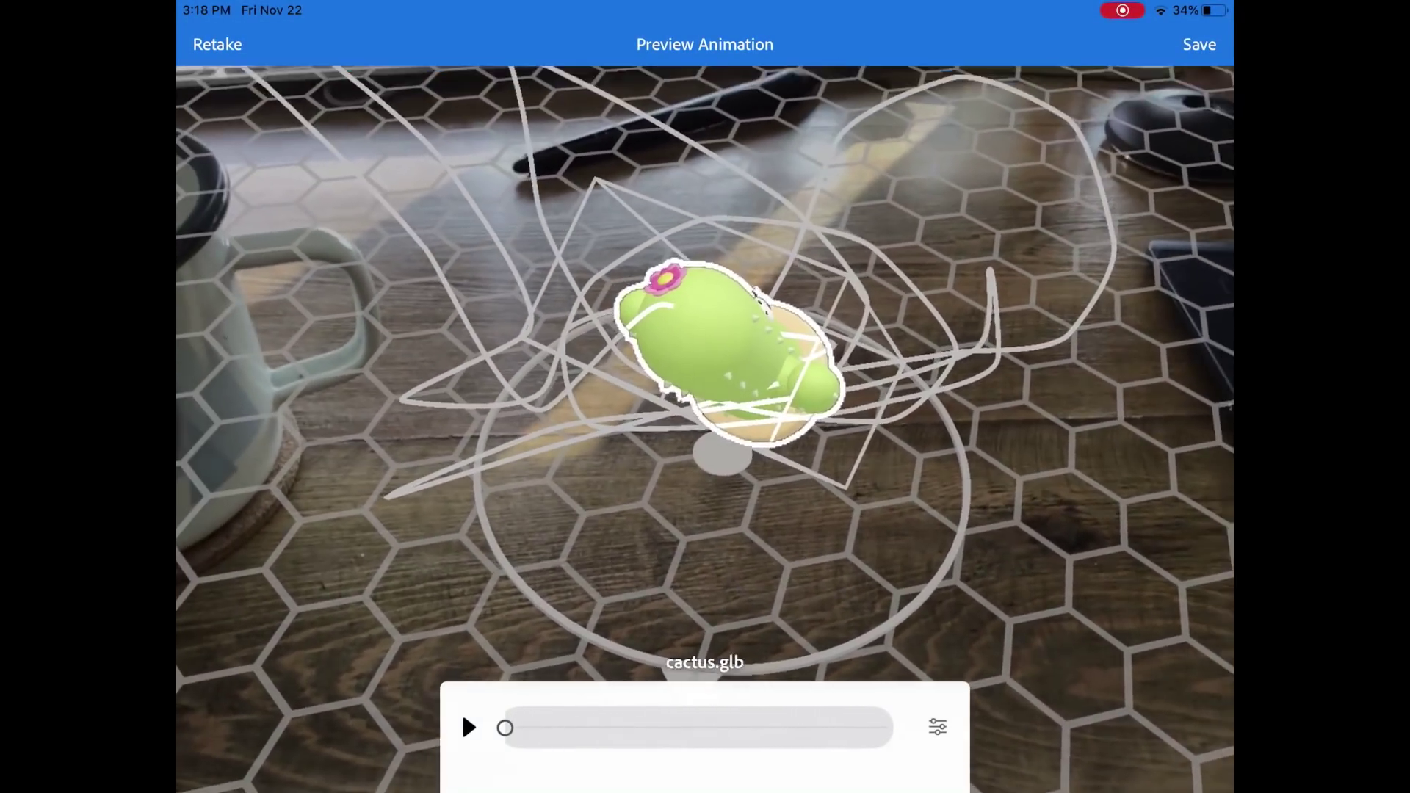
Step: Play the cactus's recorded path animation and set it to behave as Helicopter
{"action": "left_click", "coordinate": [468, 727]}
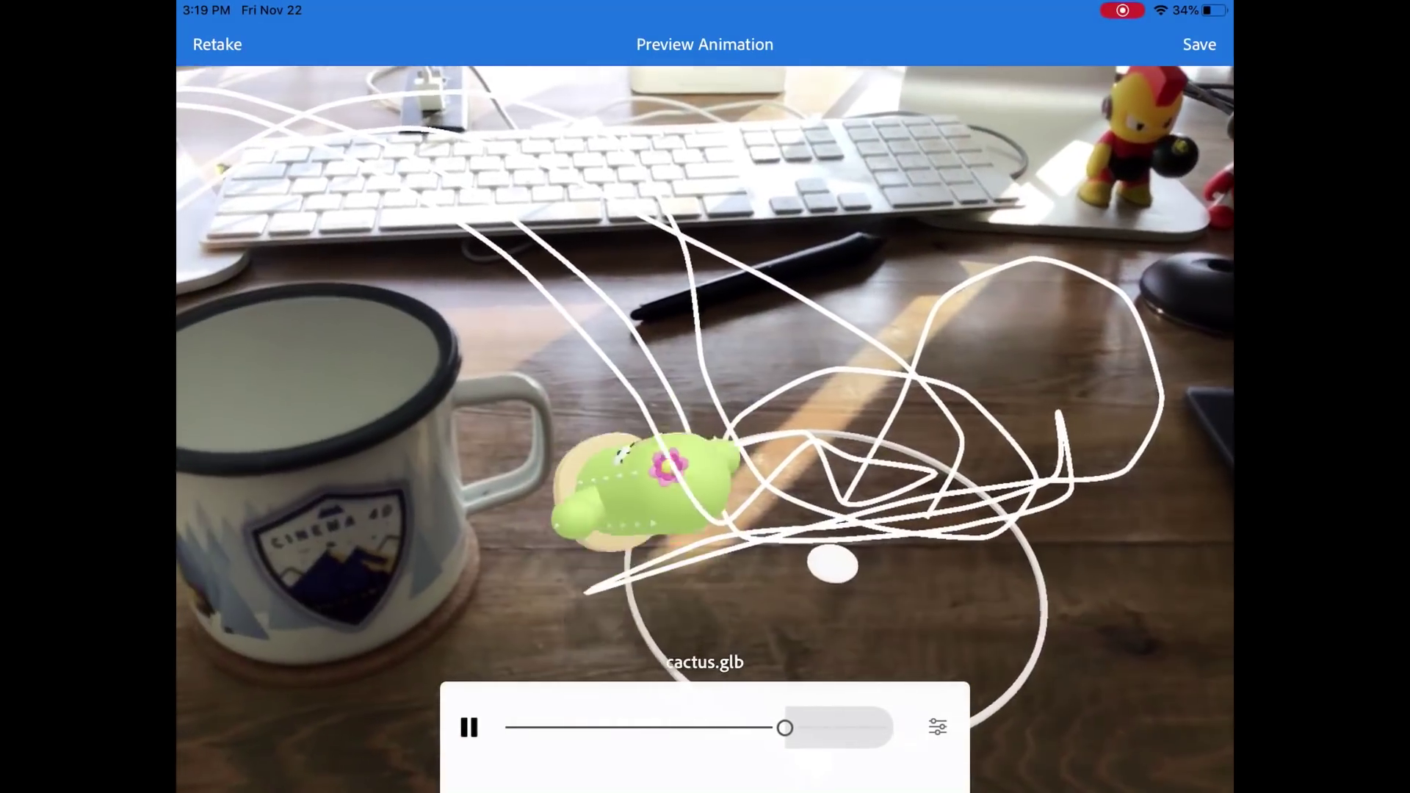
{"action": "left_click", "coordinate": [936, 727]}
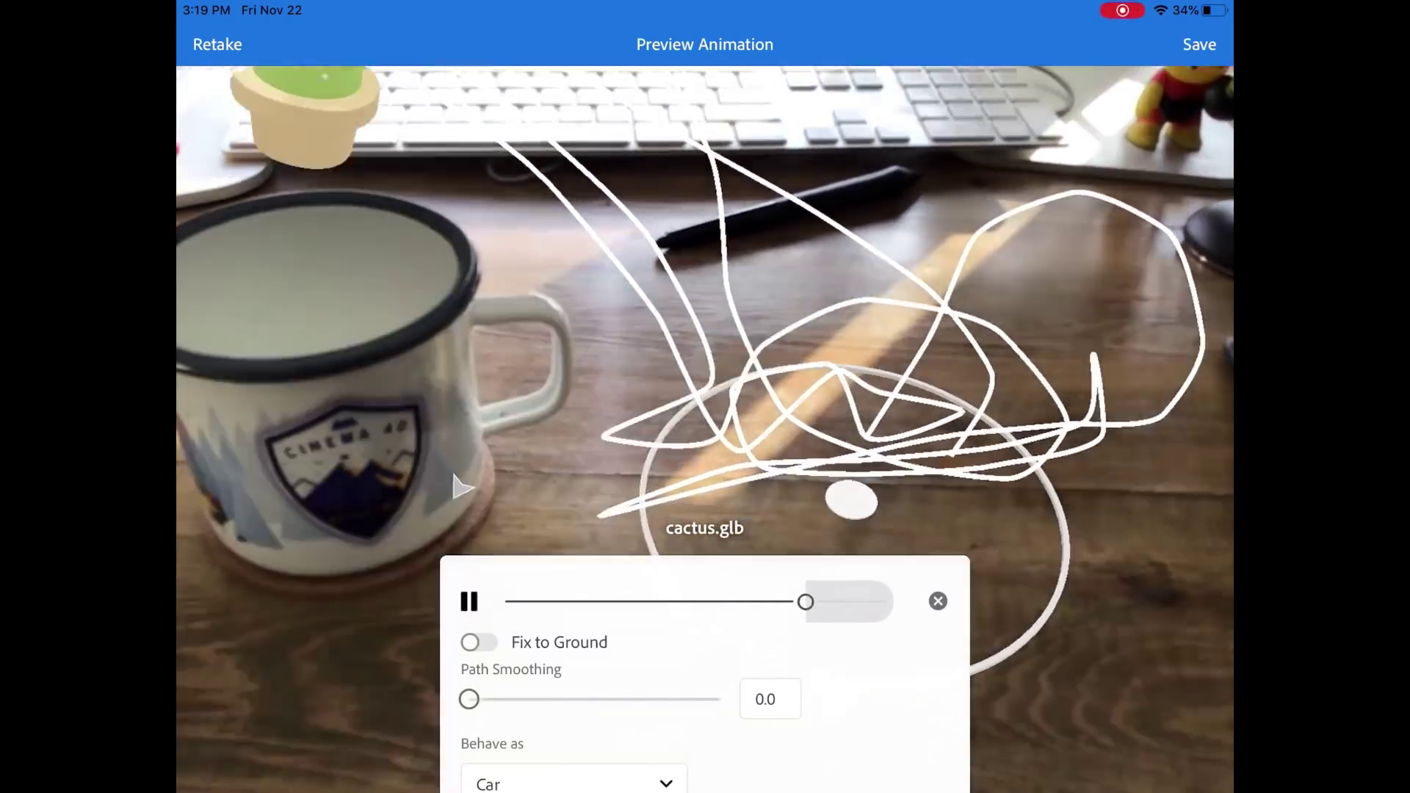
{"action": "scroll", "coordinate": [705, 675], "scroll_direction": "down", "scroll_amount": 3}
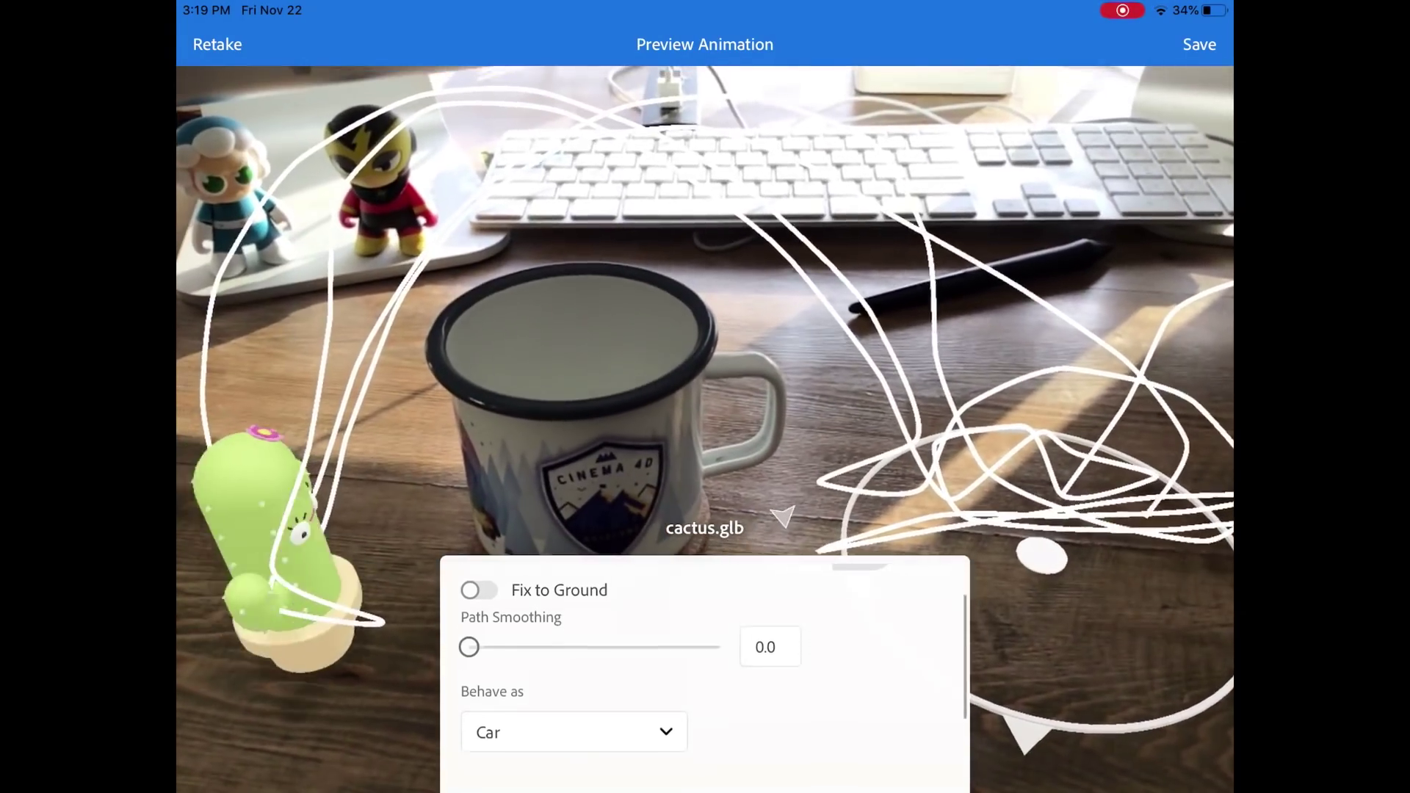
{"action": "scroll", "coordinate": [704, 675], "scroll_direction": "down", "scroll_amount": 1}
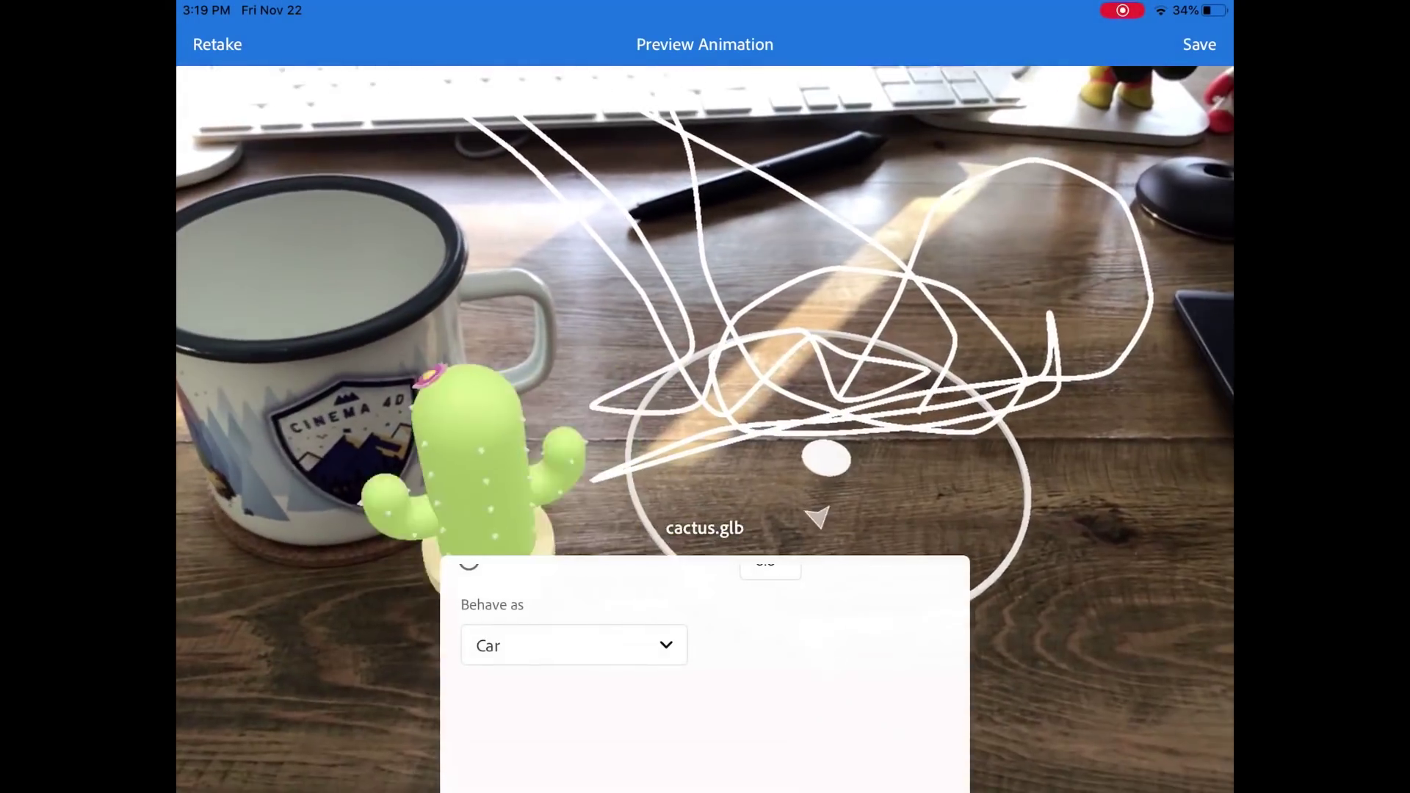
{"action": "left_click", "coordinate": [573, 645]}
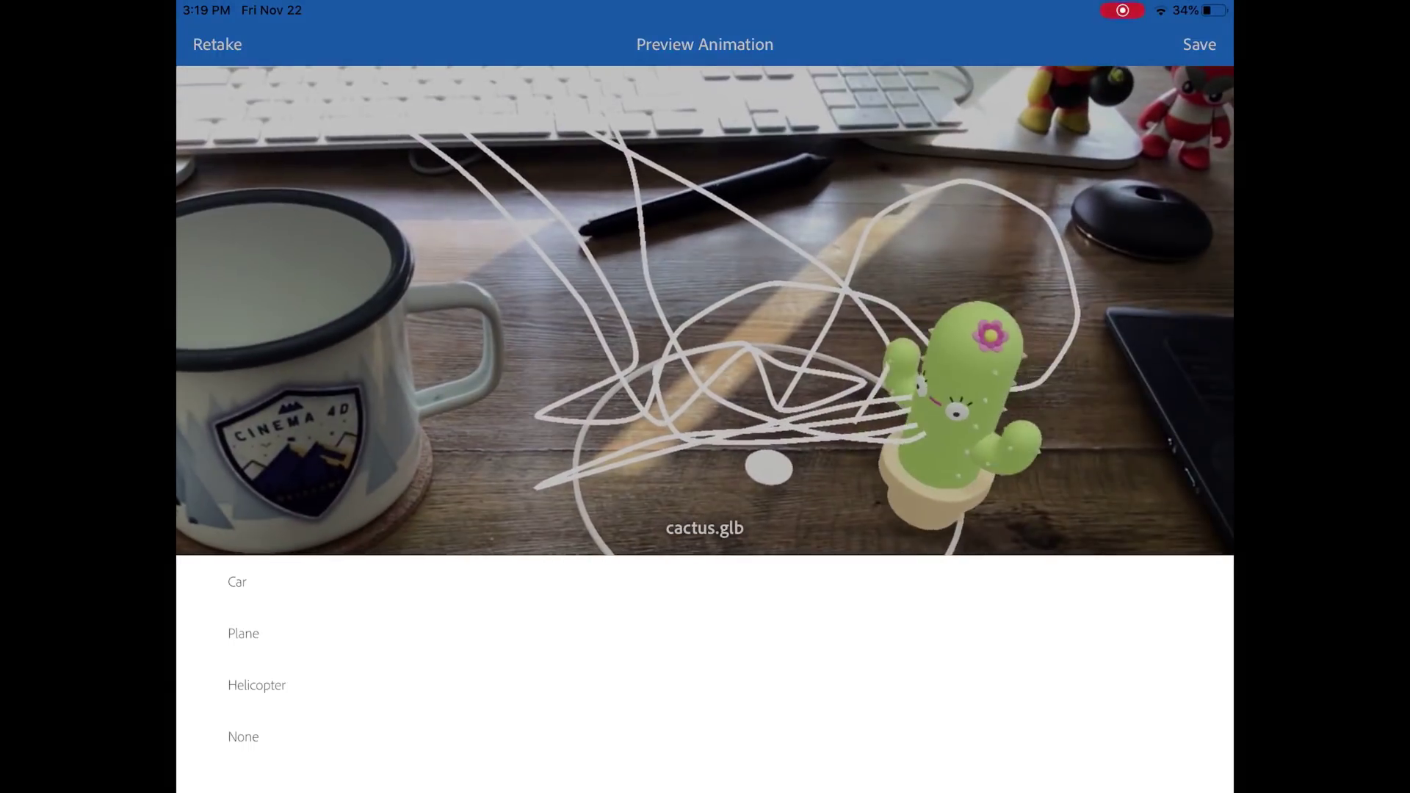
{"action": "left_click", "coordinate": [256, 684]}
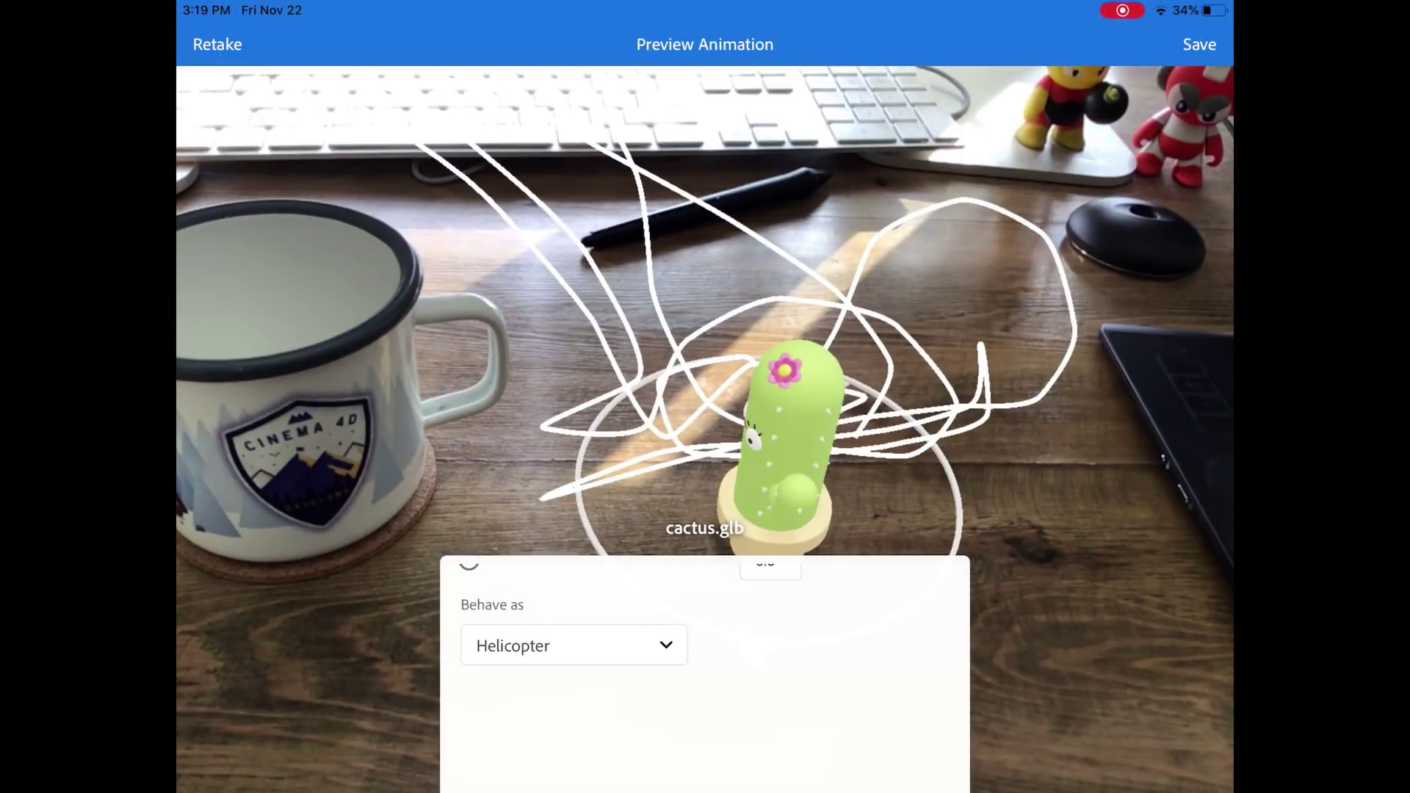
{"action": "scroll", "coordinate": [705, 683], "scroll_direction": "up", "scroll_amount": 2}
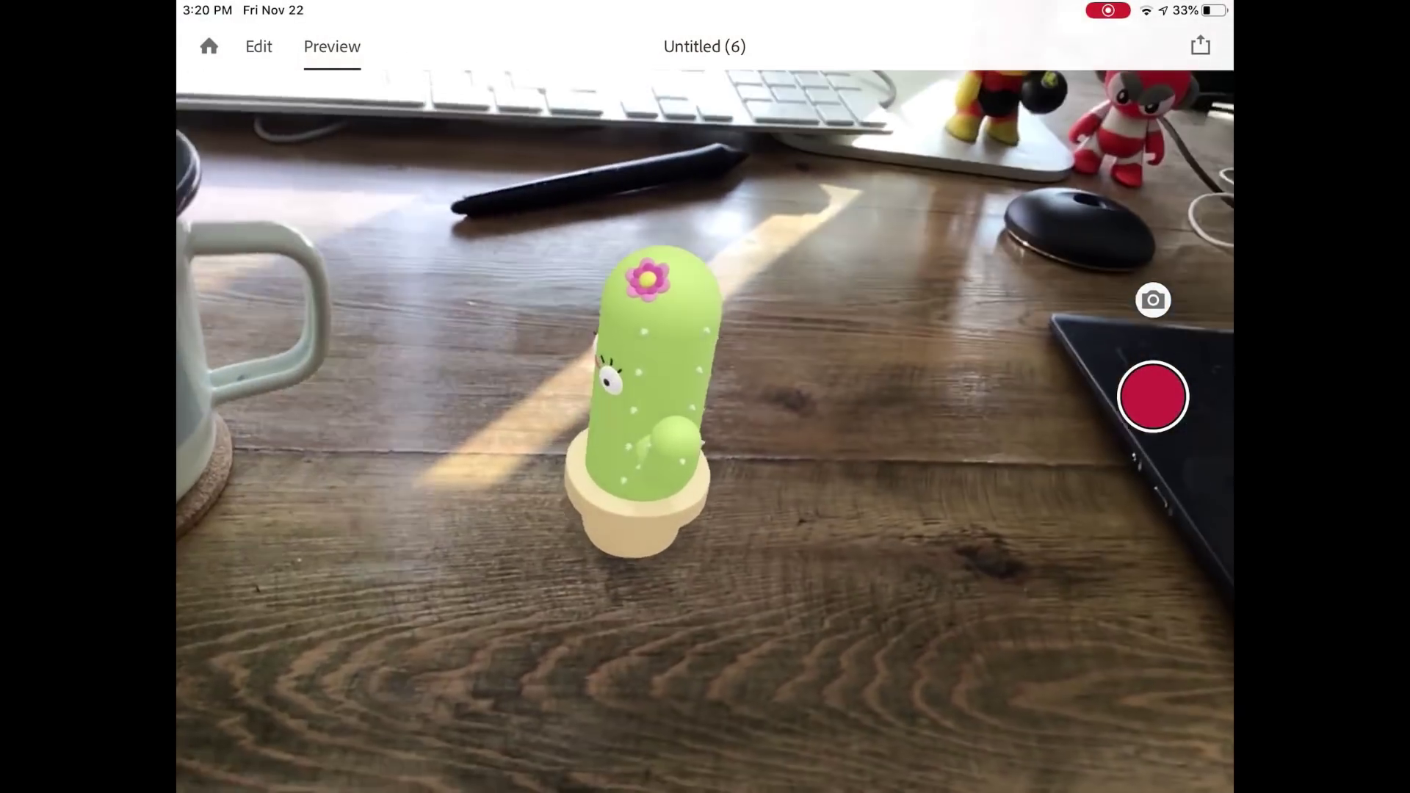
Step: Return to editing the scene and open the behaviors of cactus.glb
{"action": "left_click", "coordinate": [259, 46]}
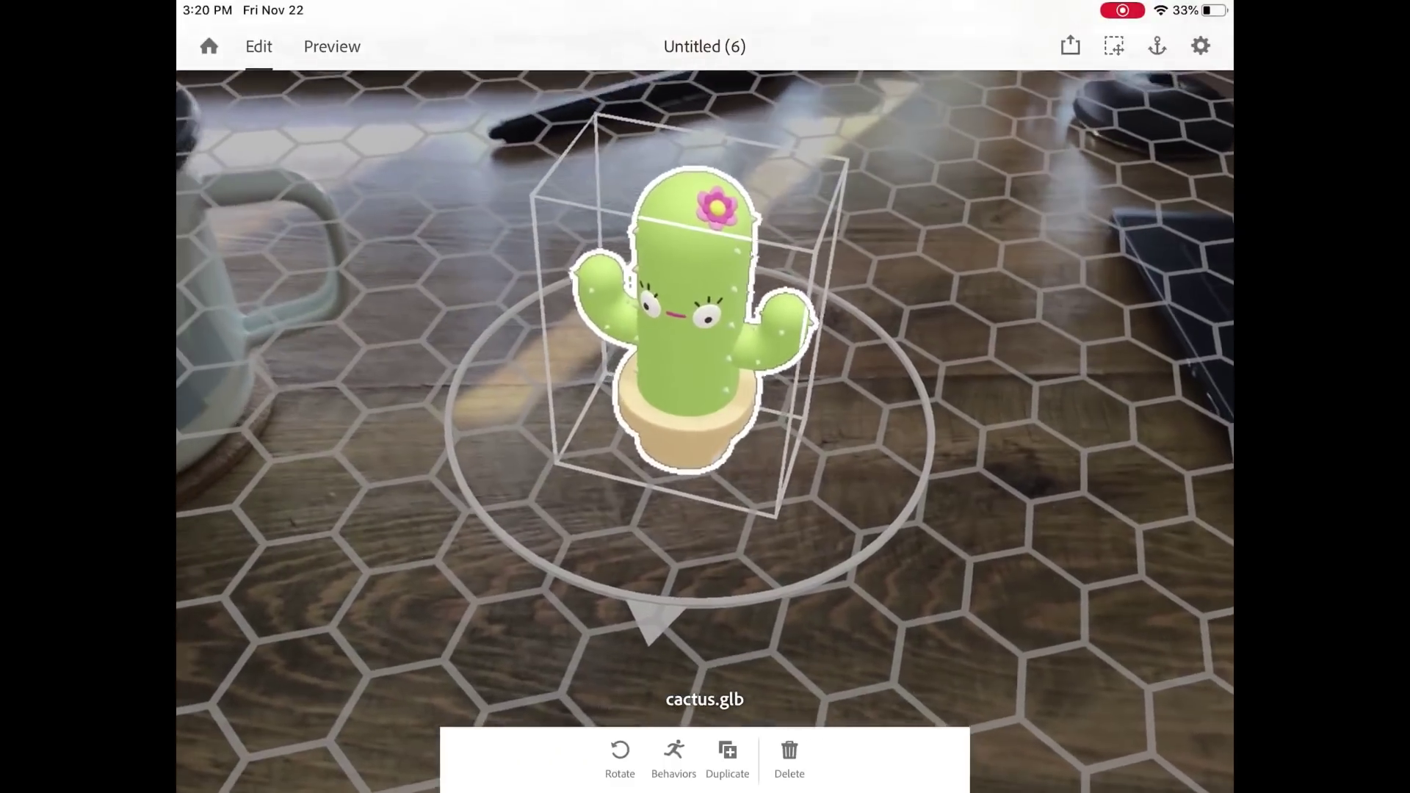
{"action": "left_click", "coordinate": [673, 756]}
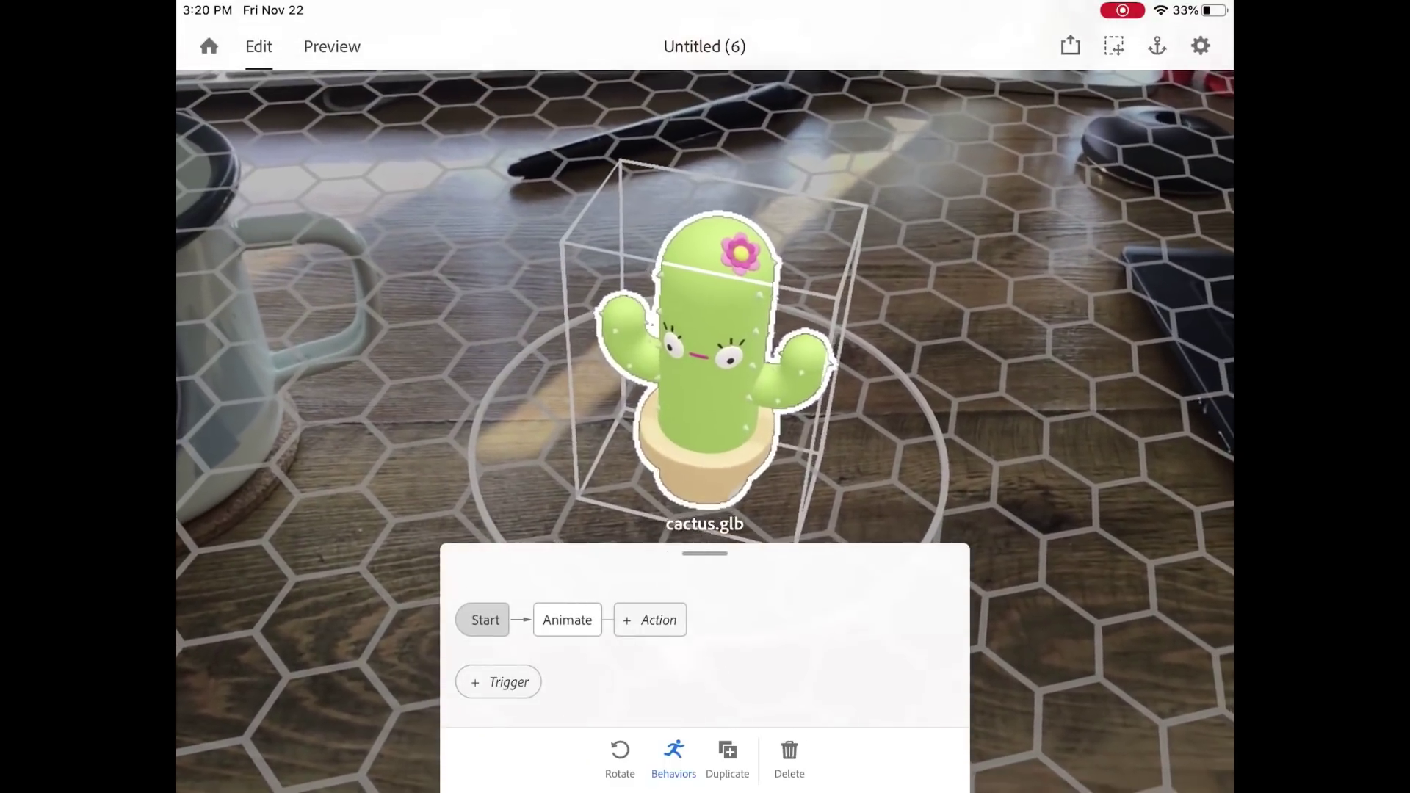